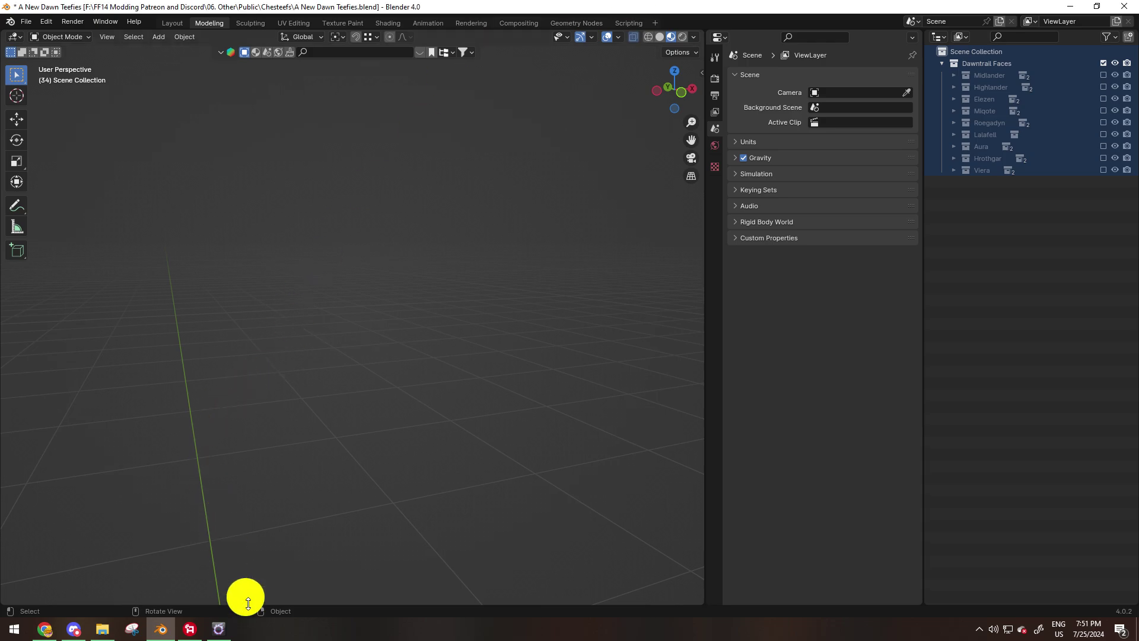
# Bring the FFXIV TexTools 3.0.8.3 window to the front over the empty Blender scene
pyautogui.click(219, 629)
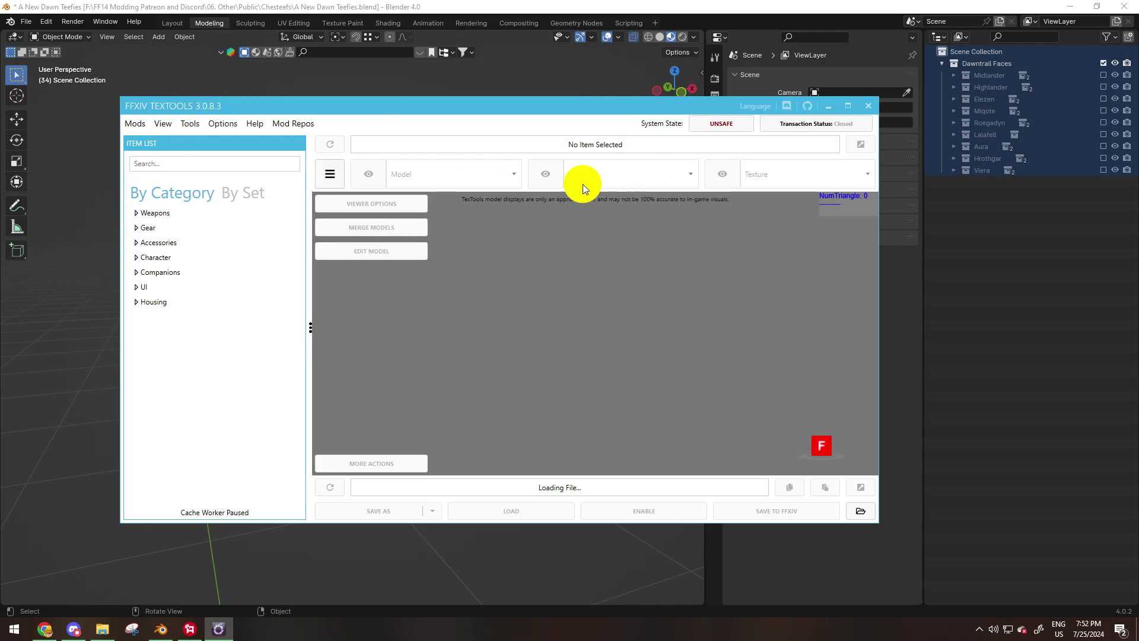
# Load Lalafell Female Face 1 from Character > Face > Lalafell Female in TexTools
pyautogui.moveTo(196, 105); pyautogui.dragTo(195, 108)
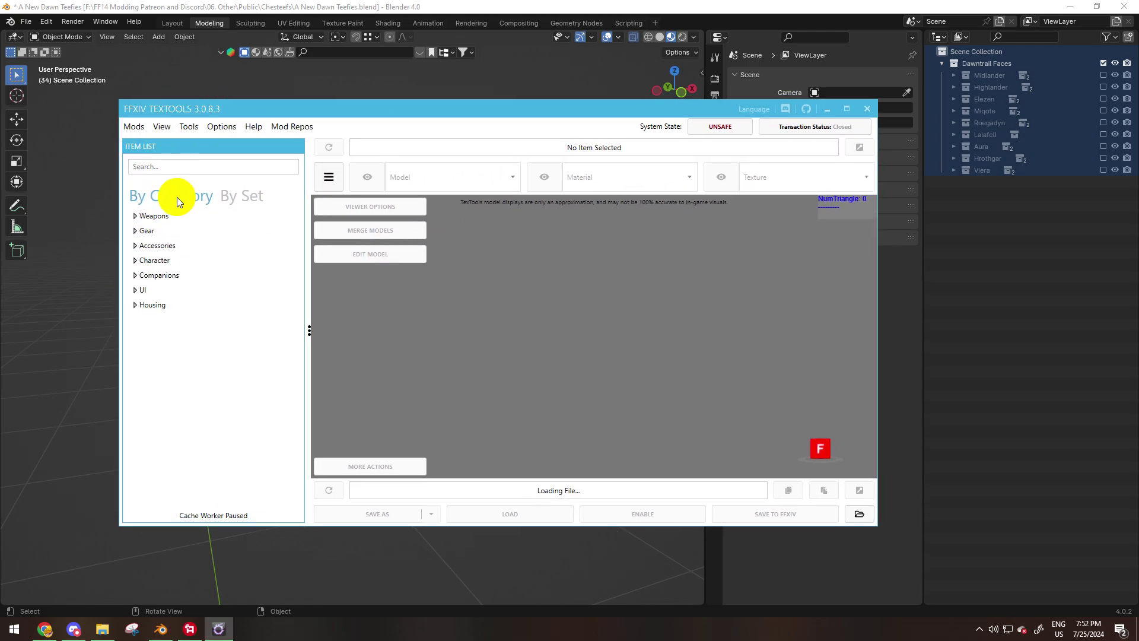
pyautogui.click(135, 262)
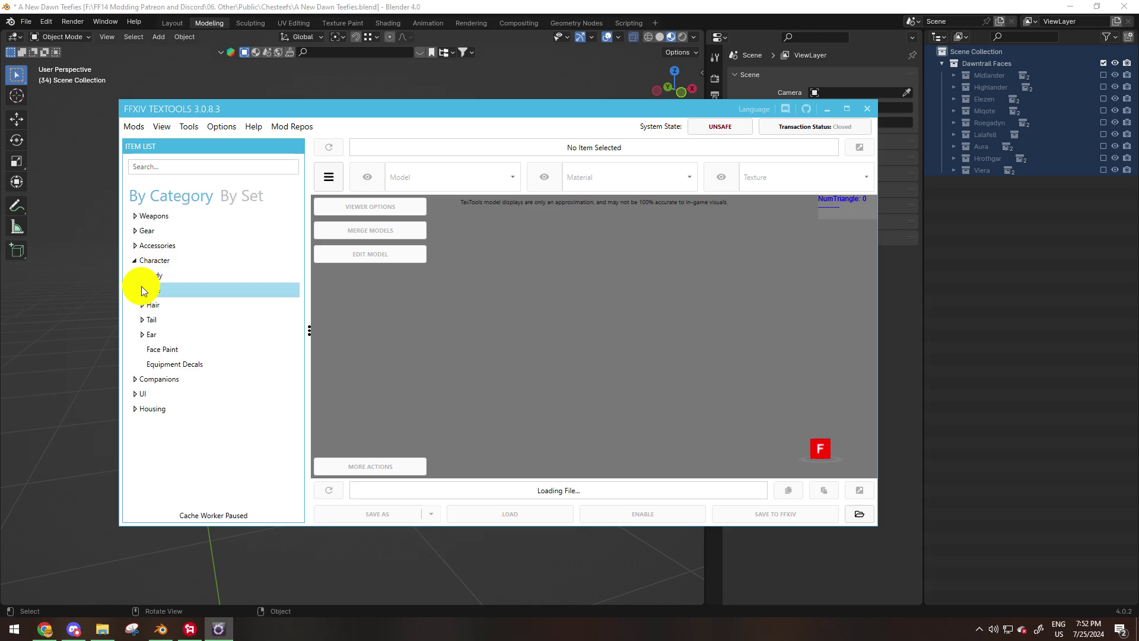
pyautogui.click(141, 288)
pyautogui.scroll(-5, 264, 380)
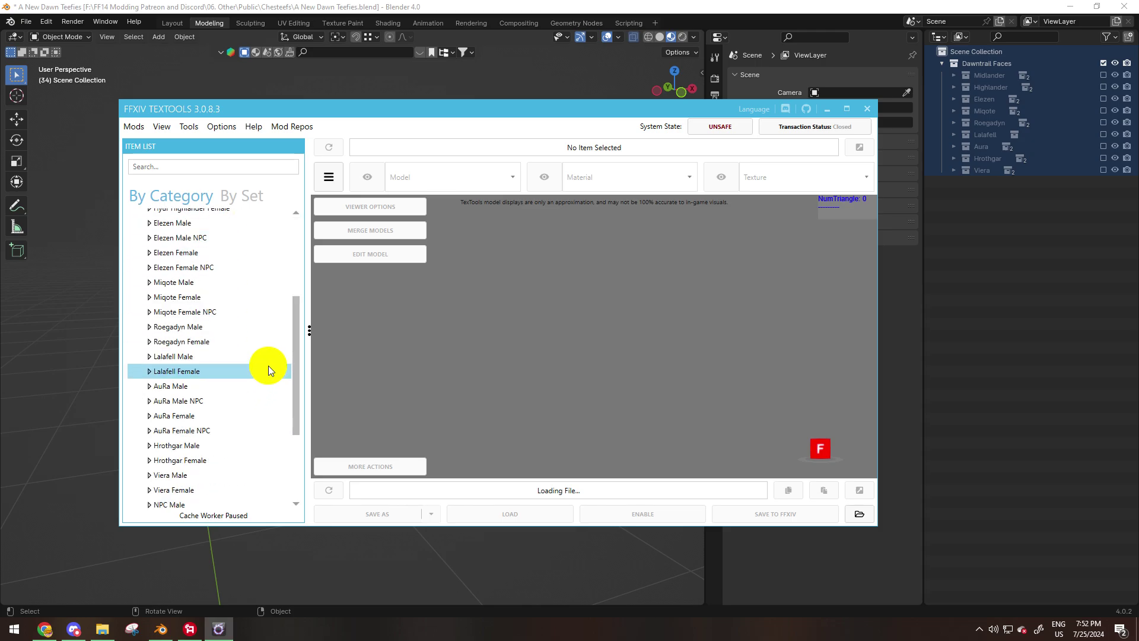
pyautogui.click(149, 371)
pyautogui.click(209, 384)
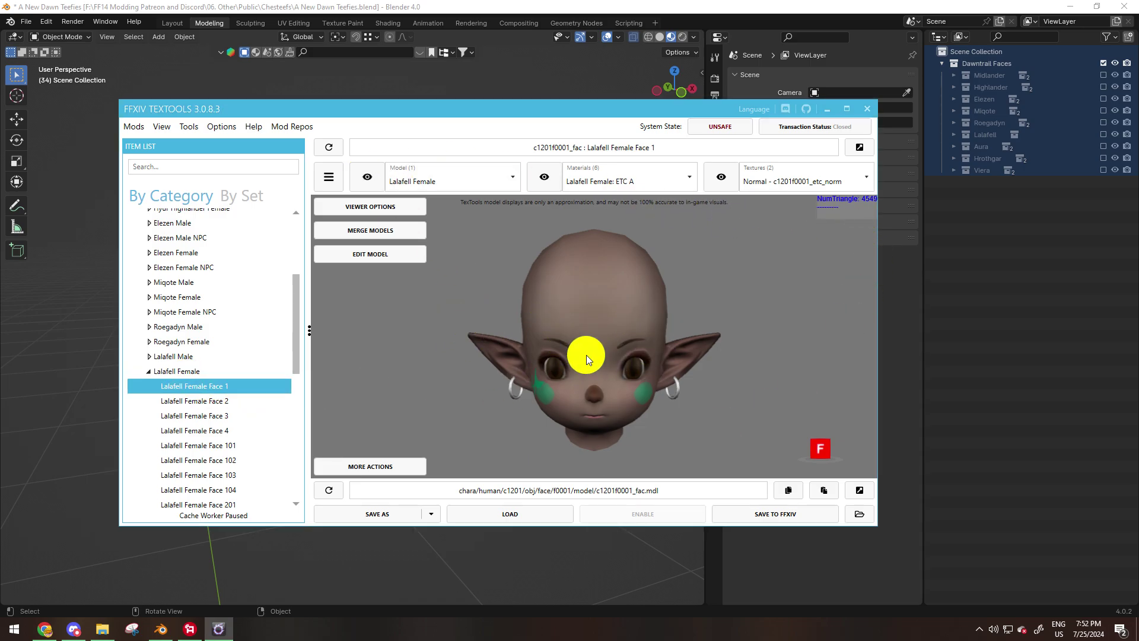
# Export the face model as c1201f0001_fac.fbx, overwriting the existing file
pyautogui.click(404, 515)
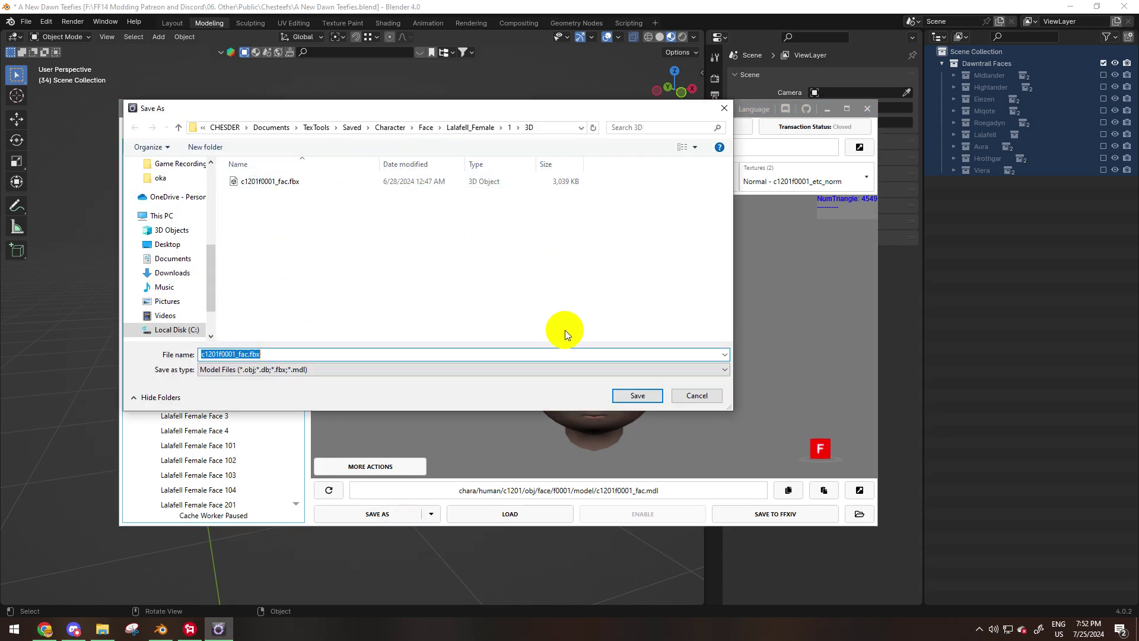
pyautogui.click(641, 396)
pyautogui.click(629, 394)
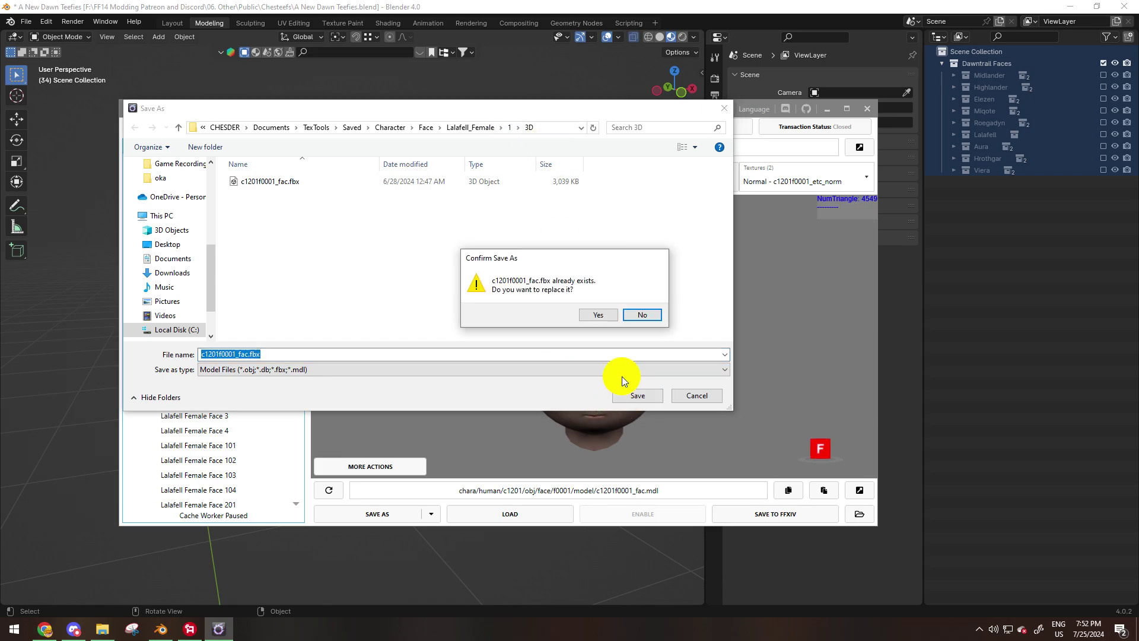
pyautogui.click(598, 316)
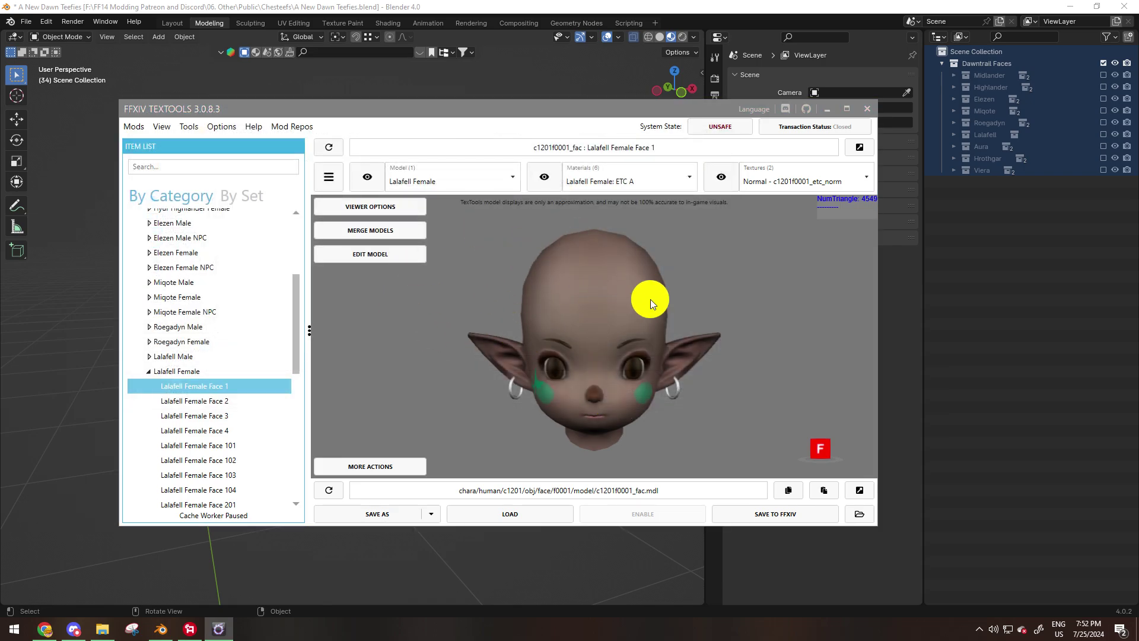
# Copy the Lalafell_Female 3D export folder's address from File Explorer and return to Blender
pyautogui.click(858, 515)
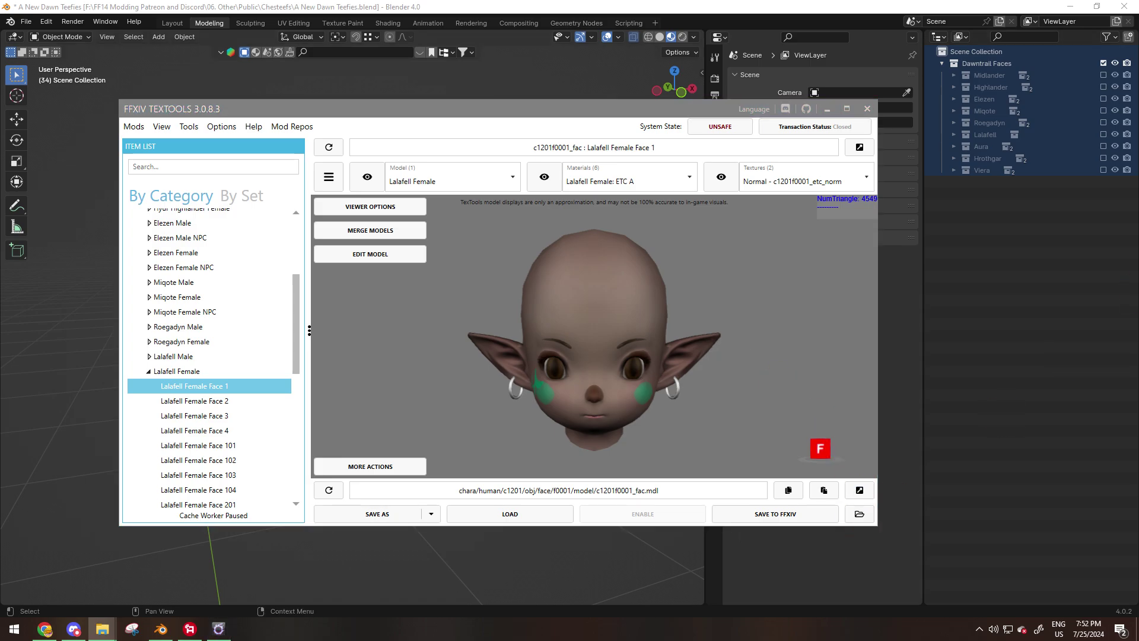
pyautogui.moveTo(686, 84); pyautogui.dragTo(572, 135)
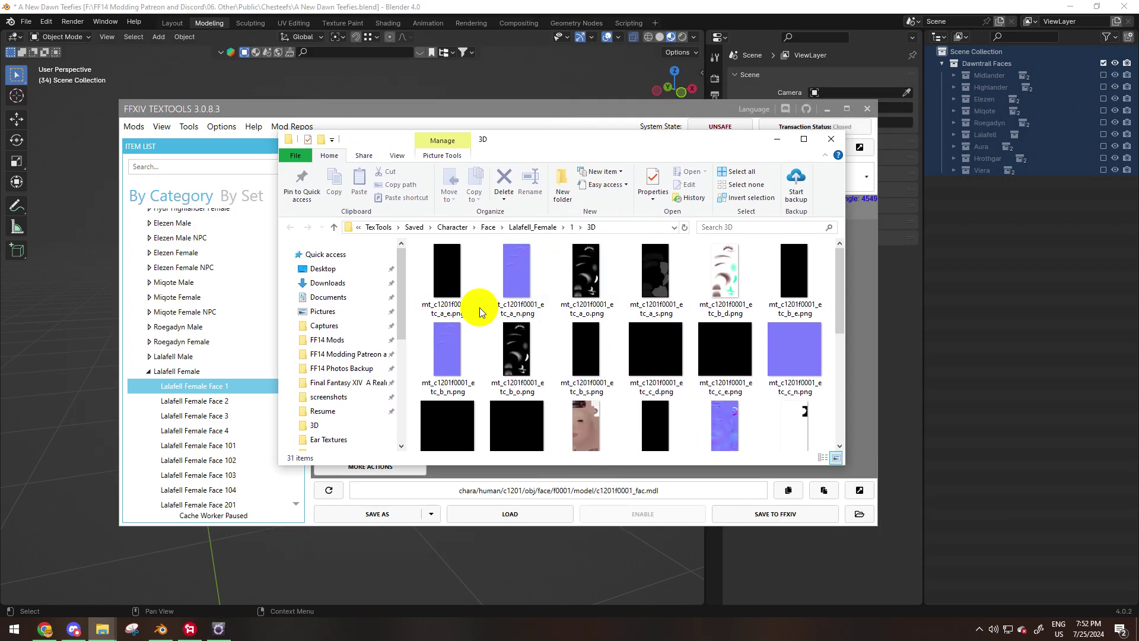
pyautogui.scroll(-4, 773, 414)
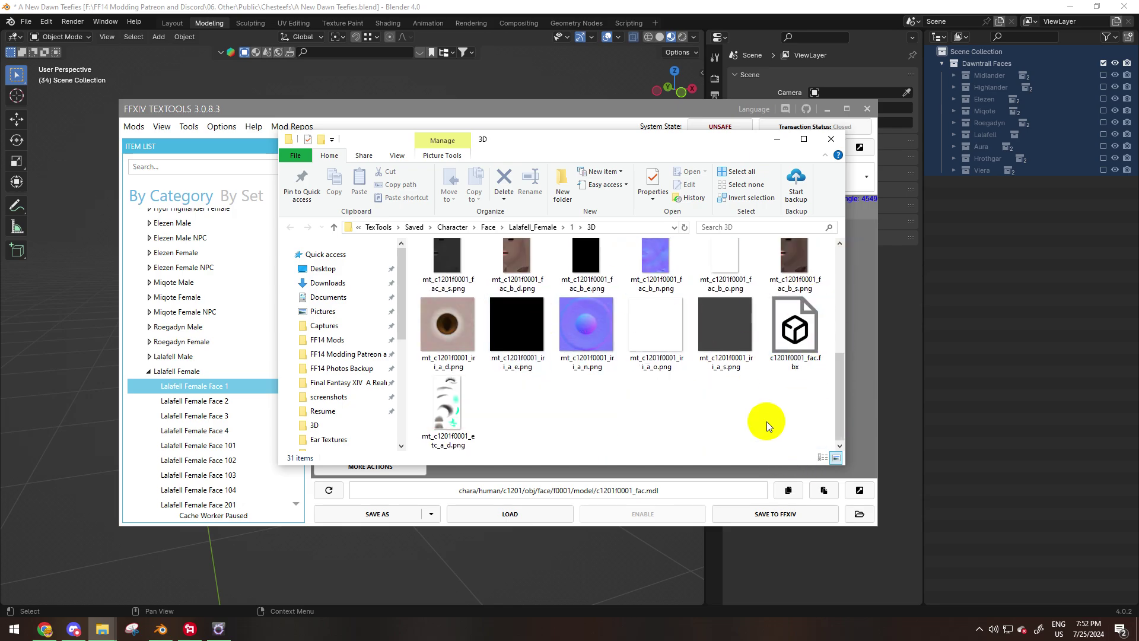
pyautogui.rightClick(613, 229)
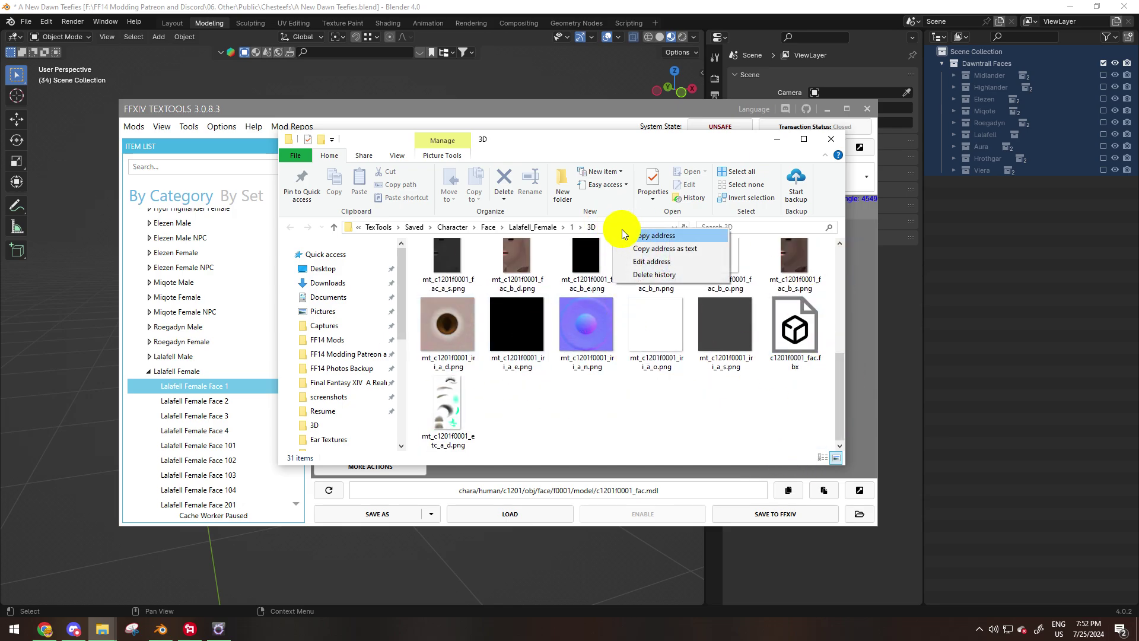
pyautogui.click(634, 235)
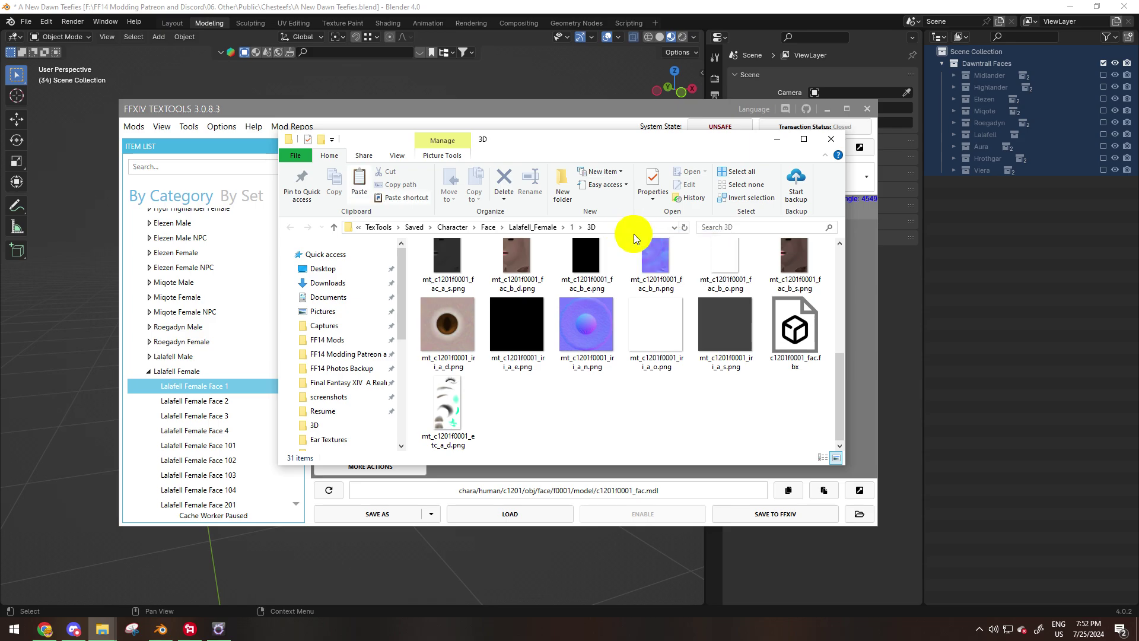
pyautogui.click(644, 5)
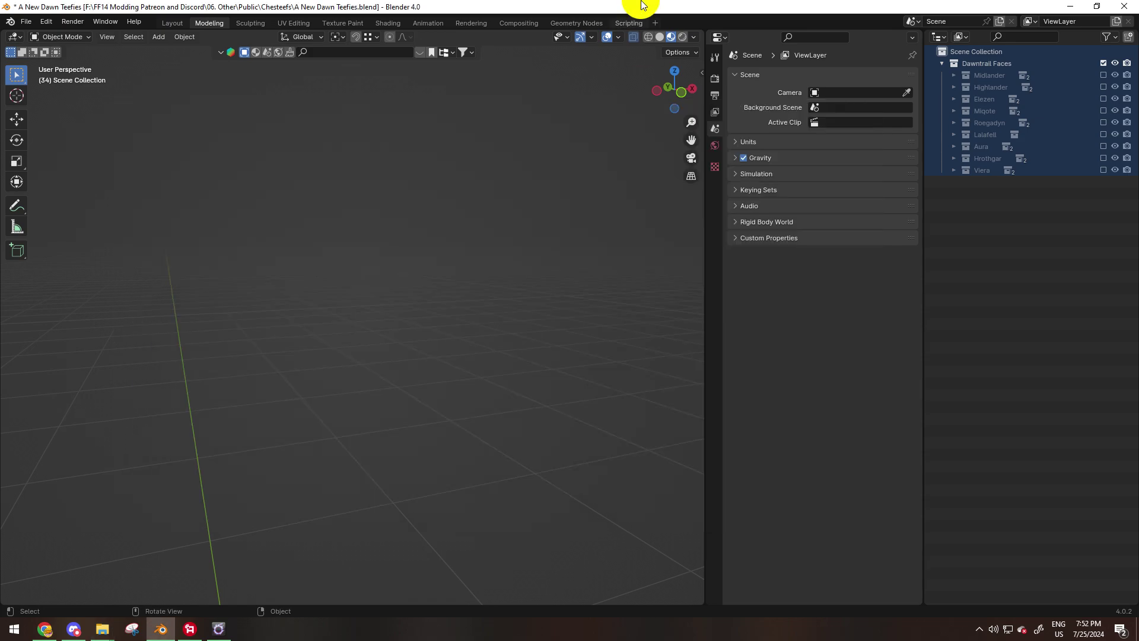
pyautogui.click(1012, 236)
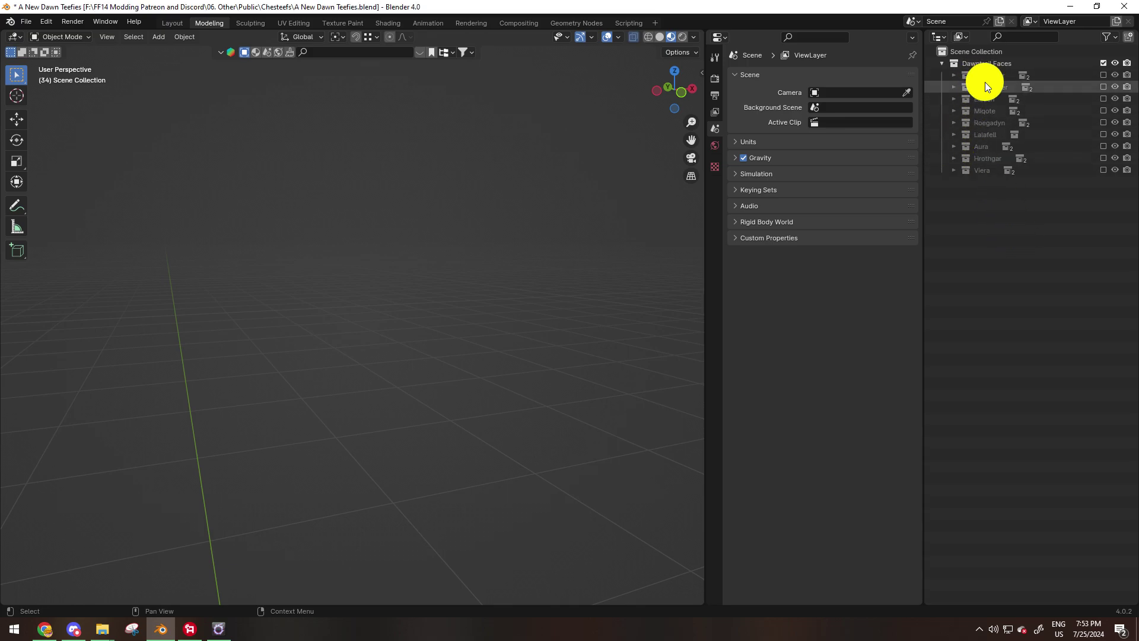
pyautogui.click(953, 75)
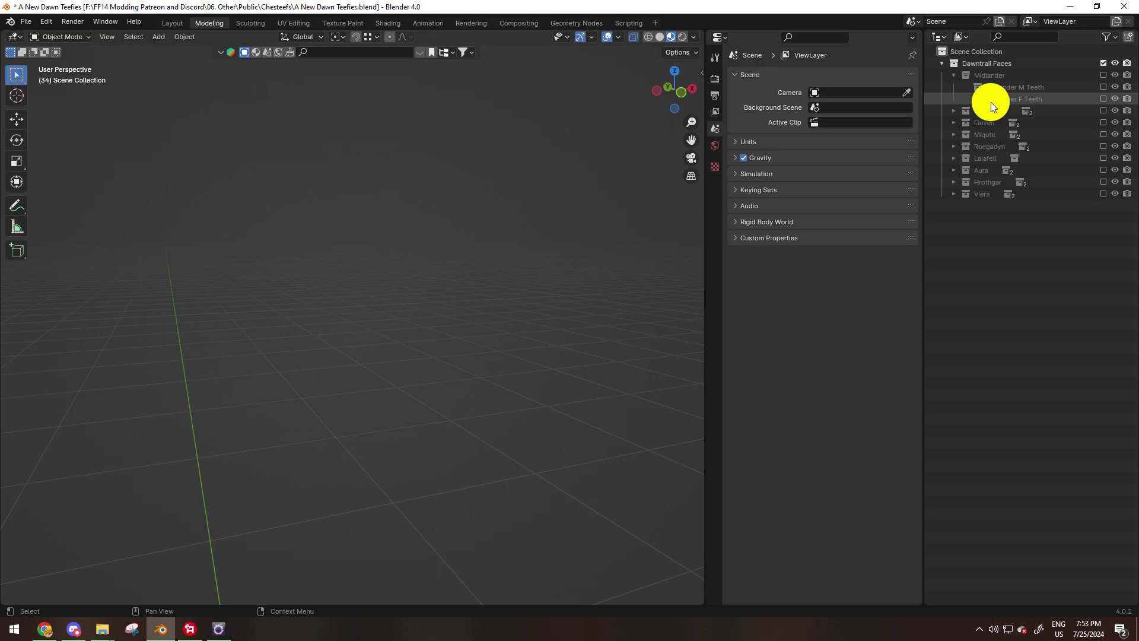
pyautogui.click(954, 75)
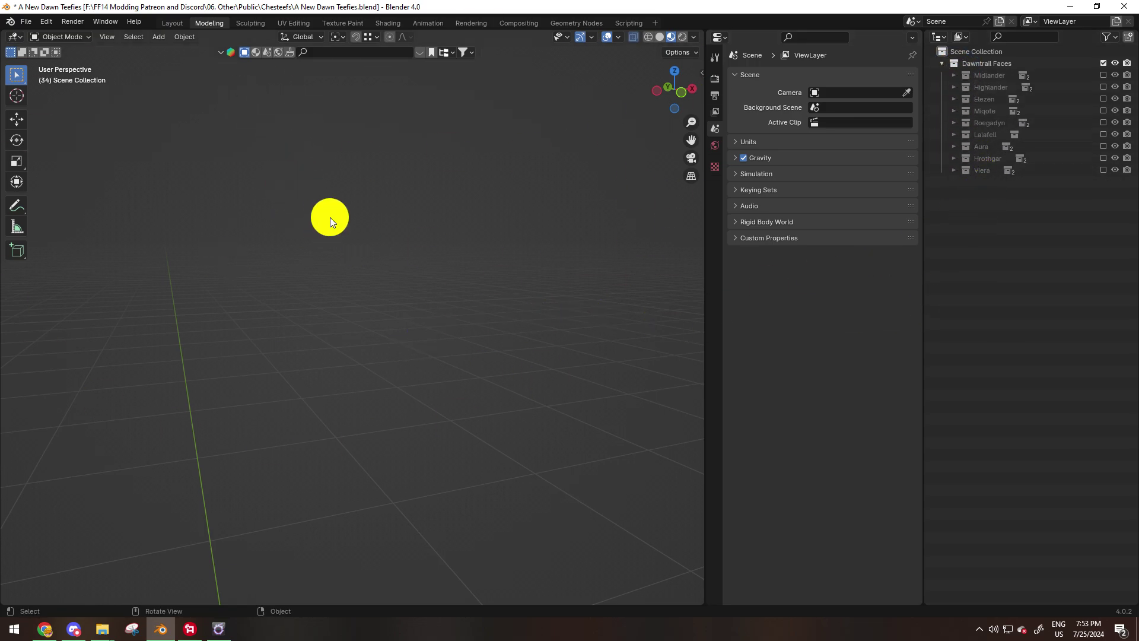
# Add a new Collection 2 in the Outliner and make it active
pyautogui.rightClick(973, 214)
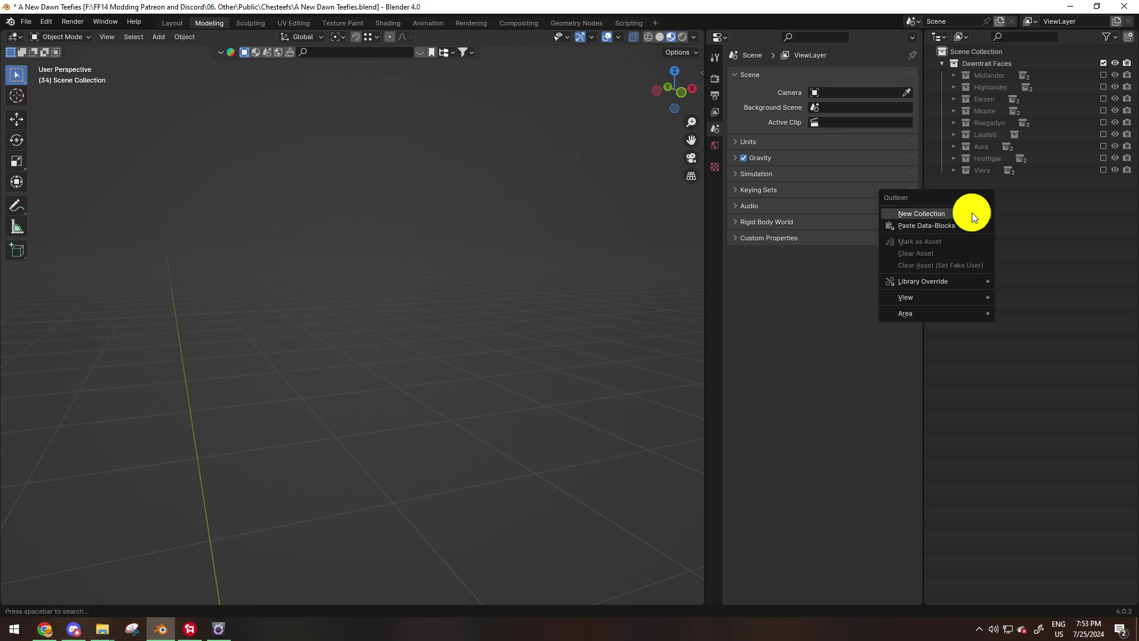
pyautogui.click(972, 213)
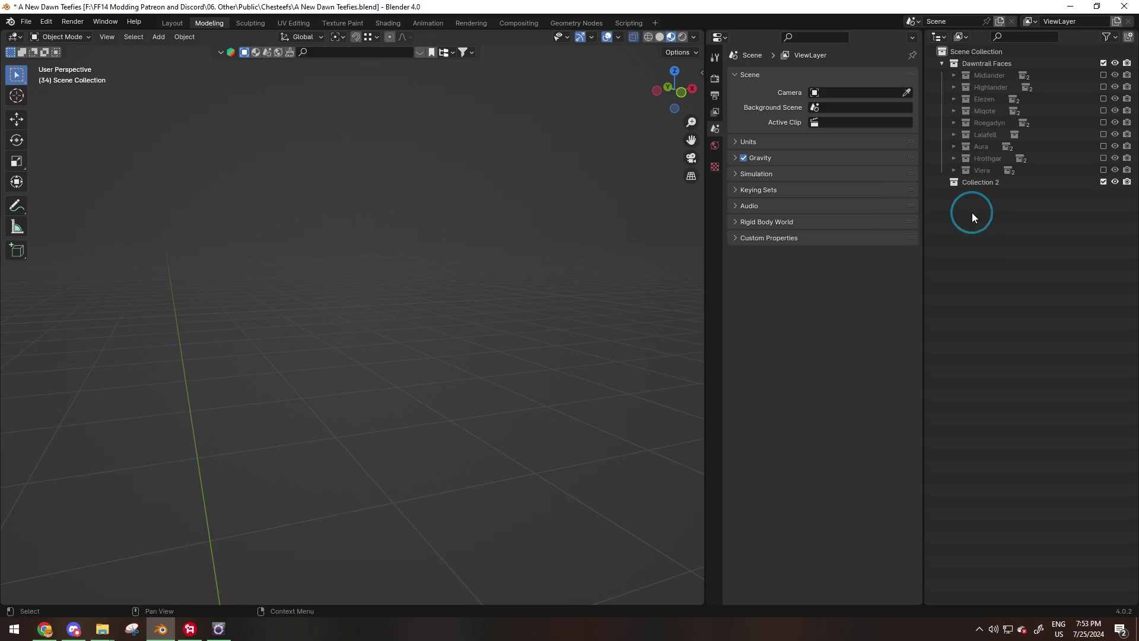
pyautogui.click(985, 183)
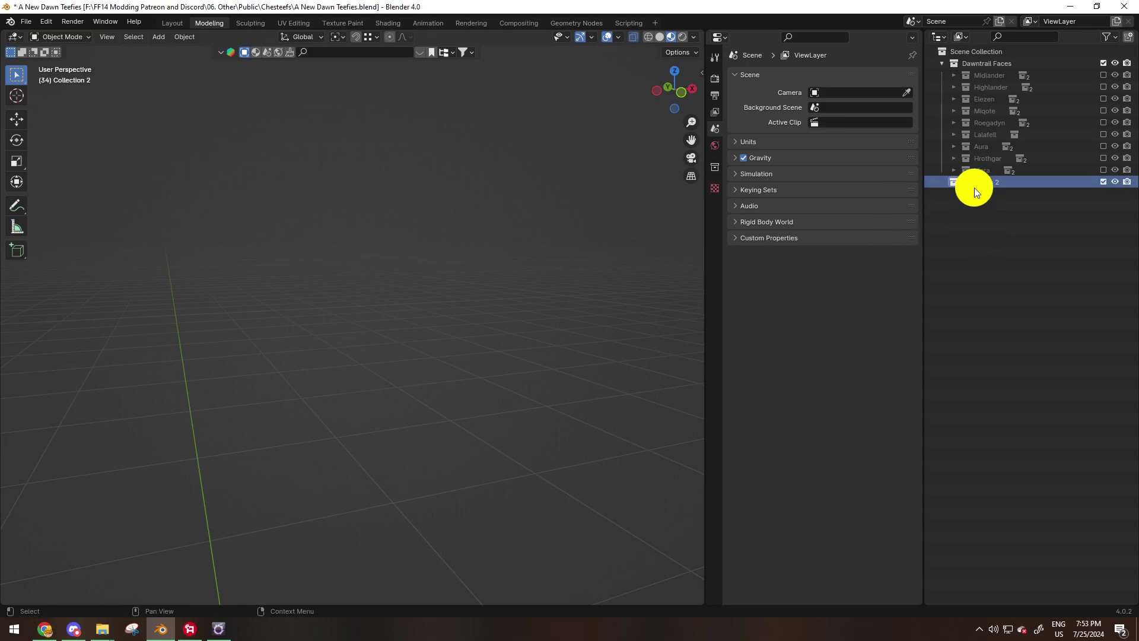
# Start an FBX import, paste the Lalafell_Female 3D folder path, and pick c1201f0001_fac.fbx
pyautogui.click(26, 21)
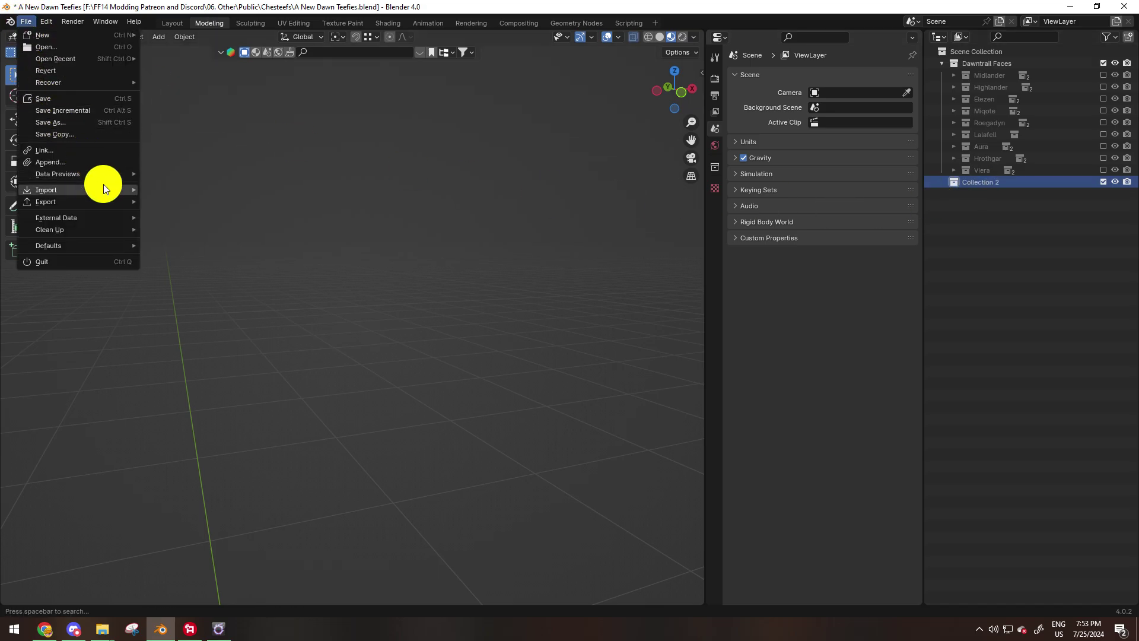
pyautogui.moveTo(107, 193)
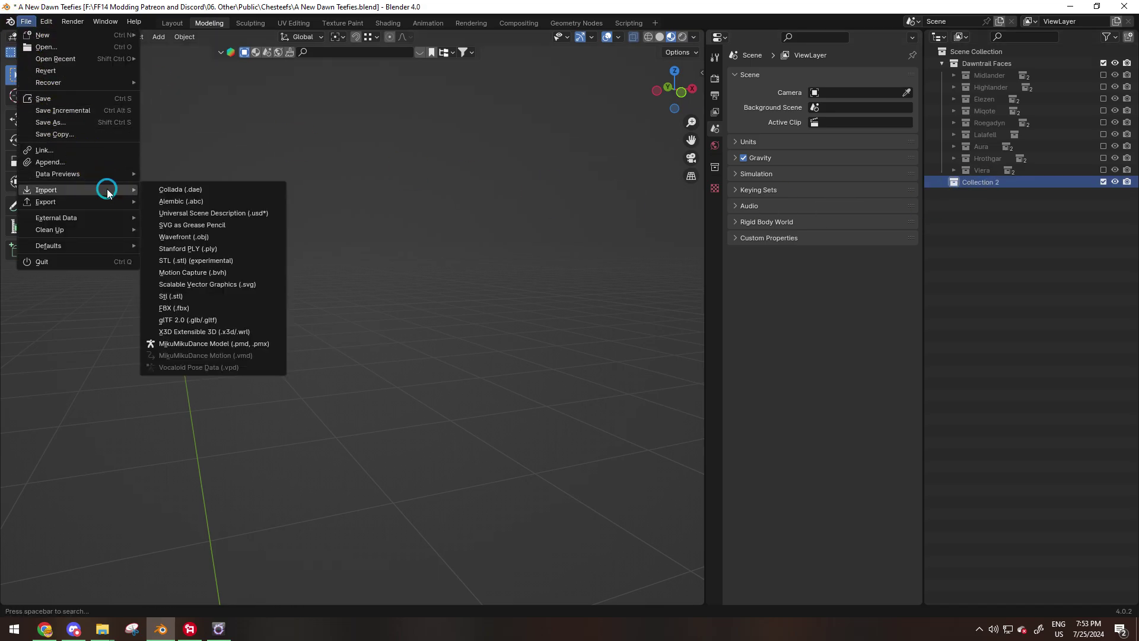
pyautogui.click(205, 308)
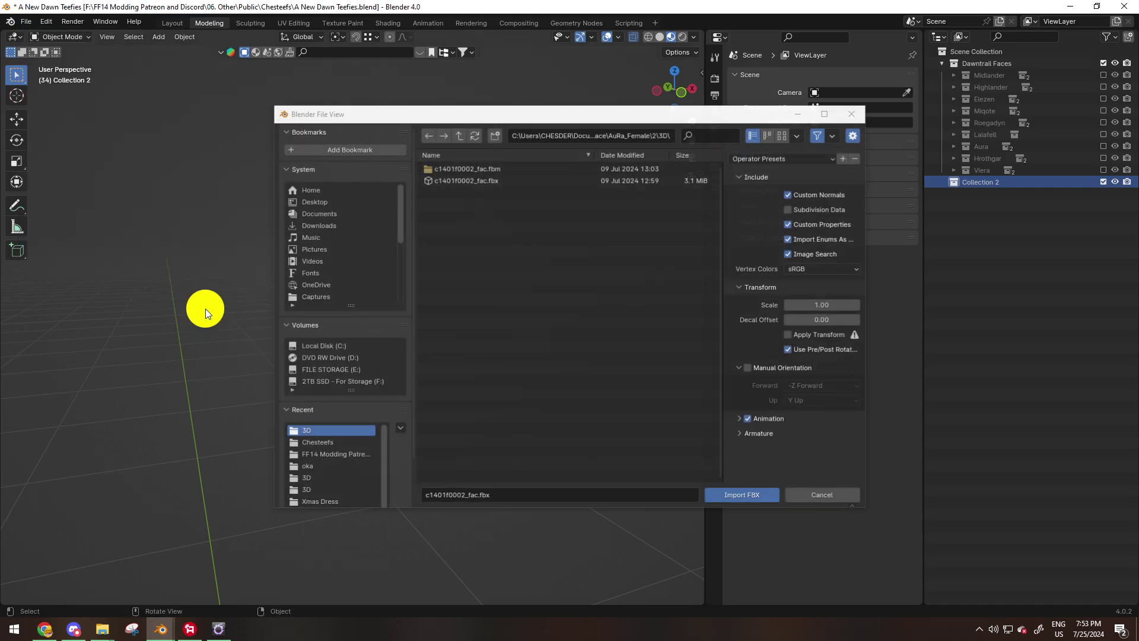
pyautogui.click(644, 138)
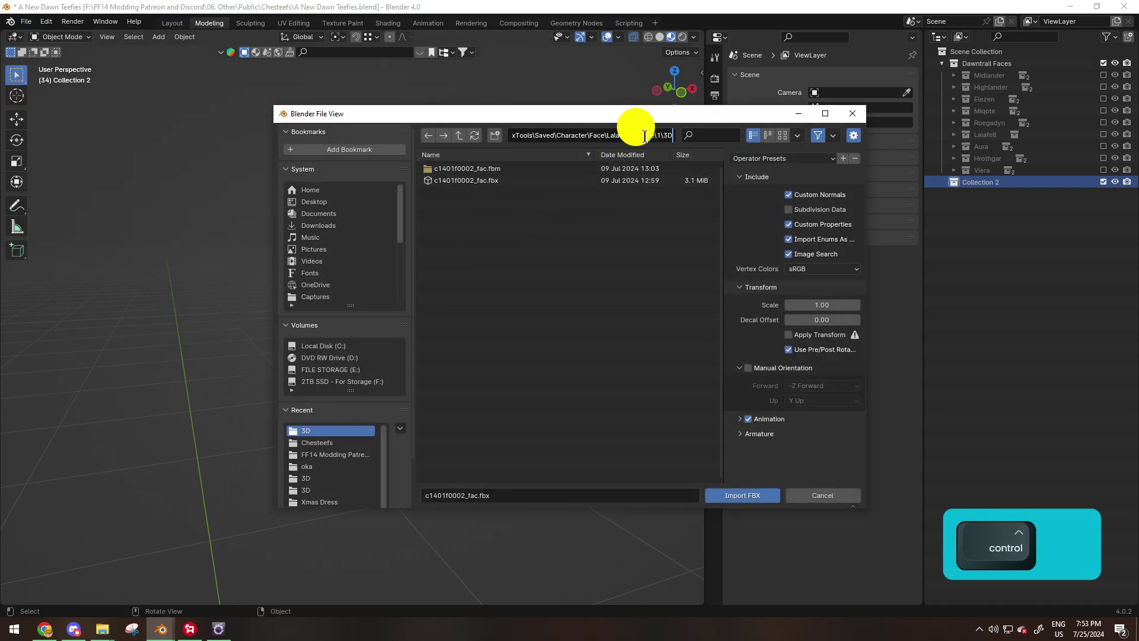
pyautogui.hotkey('ctrl', 'v')
pyautogui.press('Return')
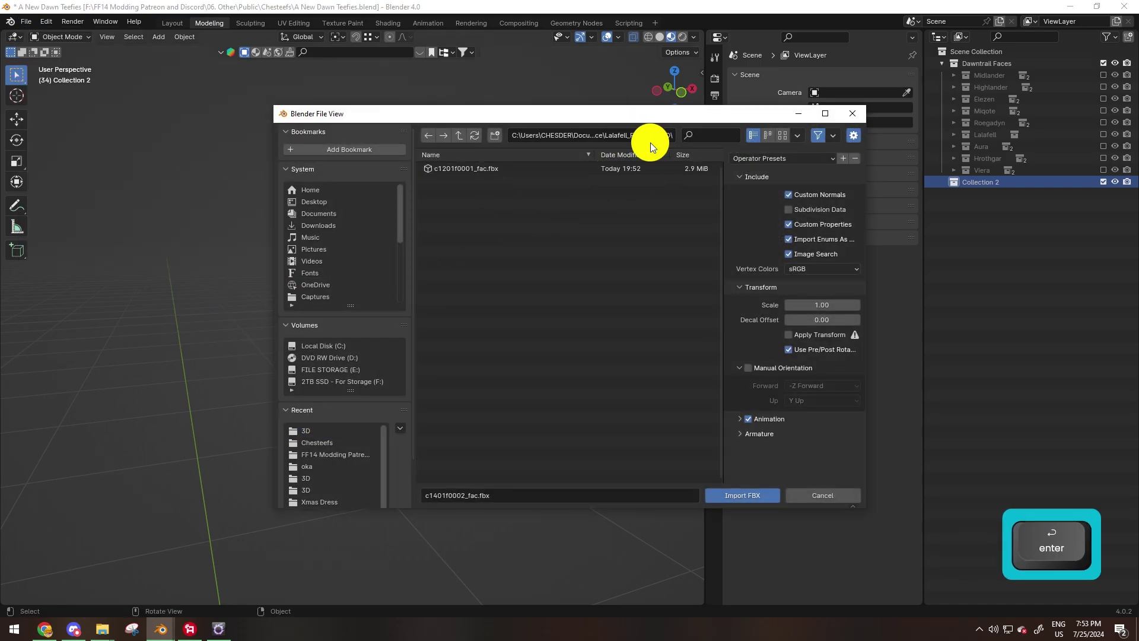
pyautogui.click(478, 168)
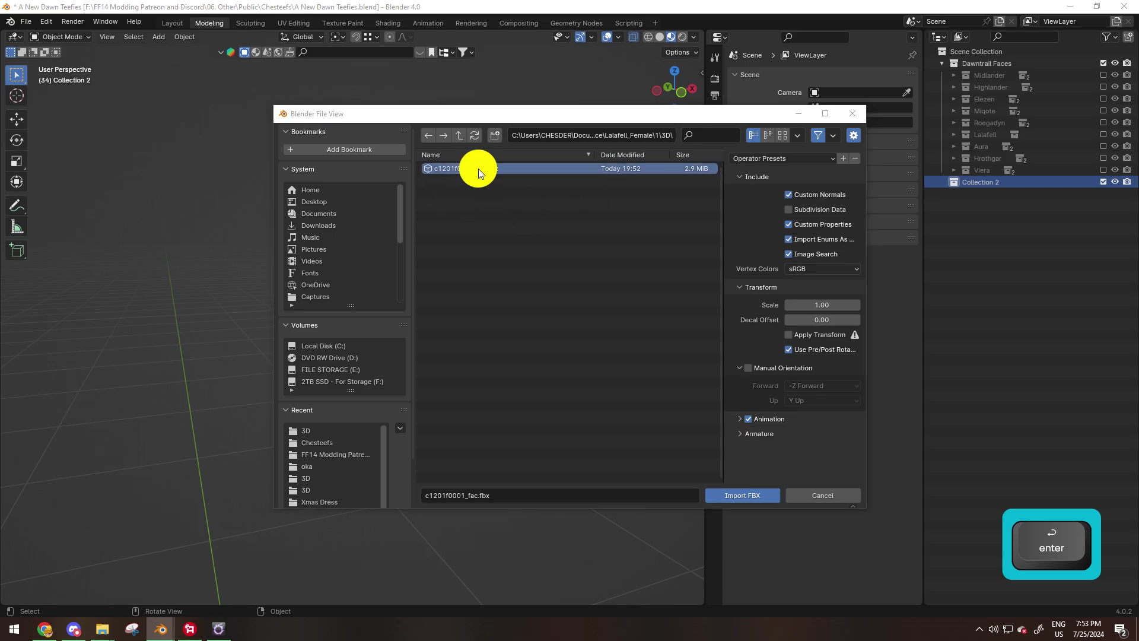
# Import c1201f0001_fac.fbx into Collection 2, frame the head close-up, and deselect it
pyautogui.click(742, 497)
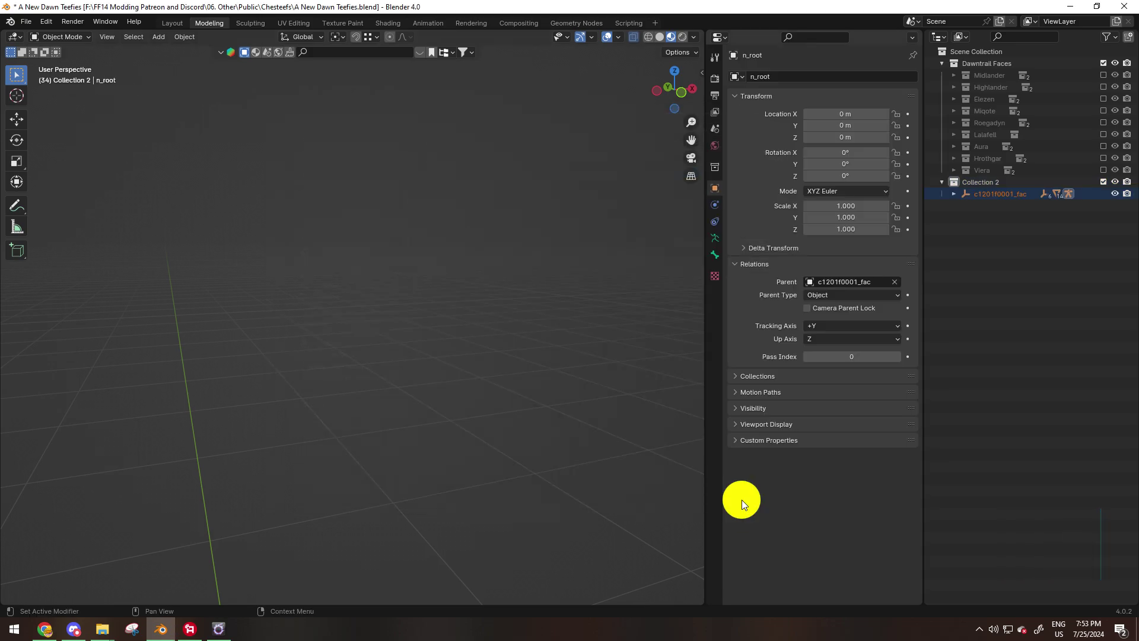
pyautogui.keyDown('shift'); pyautogui.moveTo(465, 422); pyautogui.dragTo(476, 207, button='middle'); pyautogui.keyUp('shift')
pyautogui.scroll(-2, 475, 207)
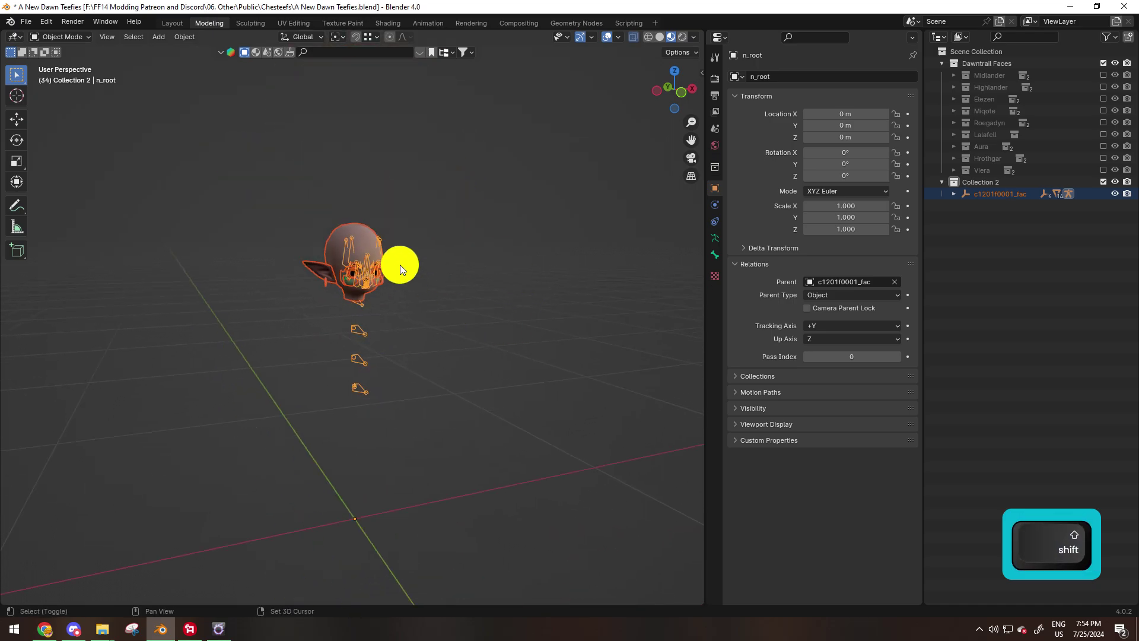
pyautogui.keyDown('shift'); pyautogui.moveTo(402, 262); pyautogui.dragTo(435, 259, button='middle'); pyautogui.keyUp('shift')
pyautogui.scroll(6, 418, 274)
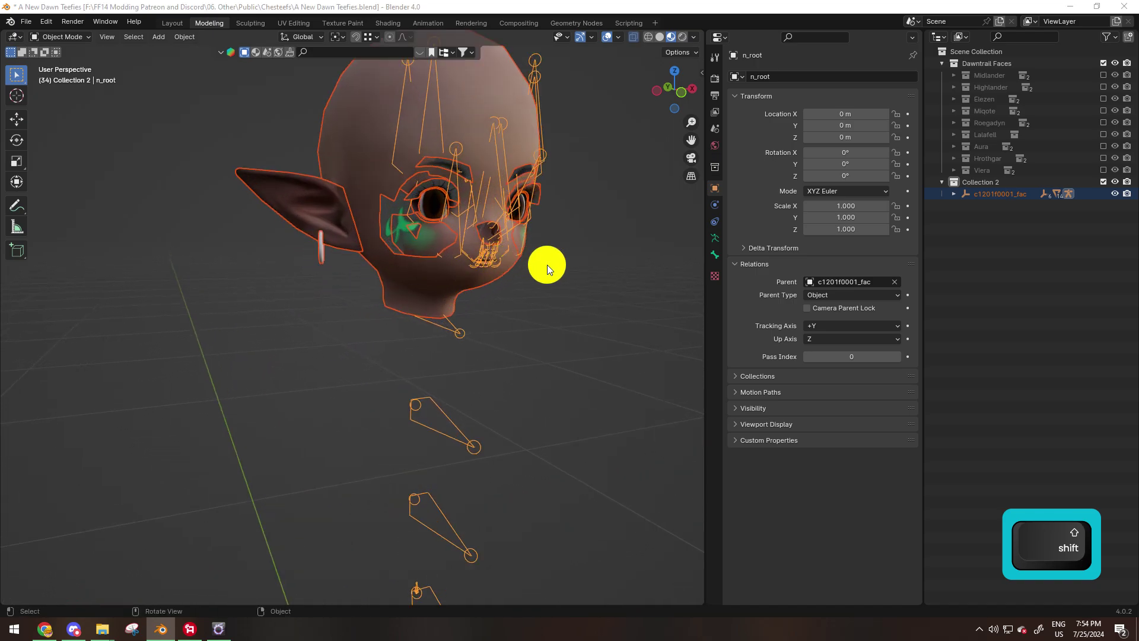
pyautogui.moveTo(562, 277); pyautogui.dragTo(471, 383, button='middle')
pyautogui.scroll(2, 490, 362)
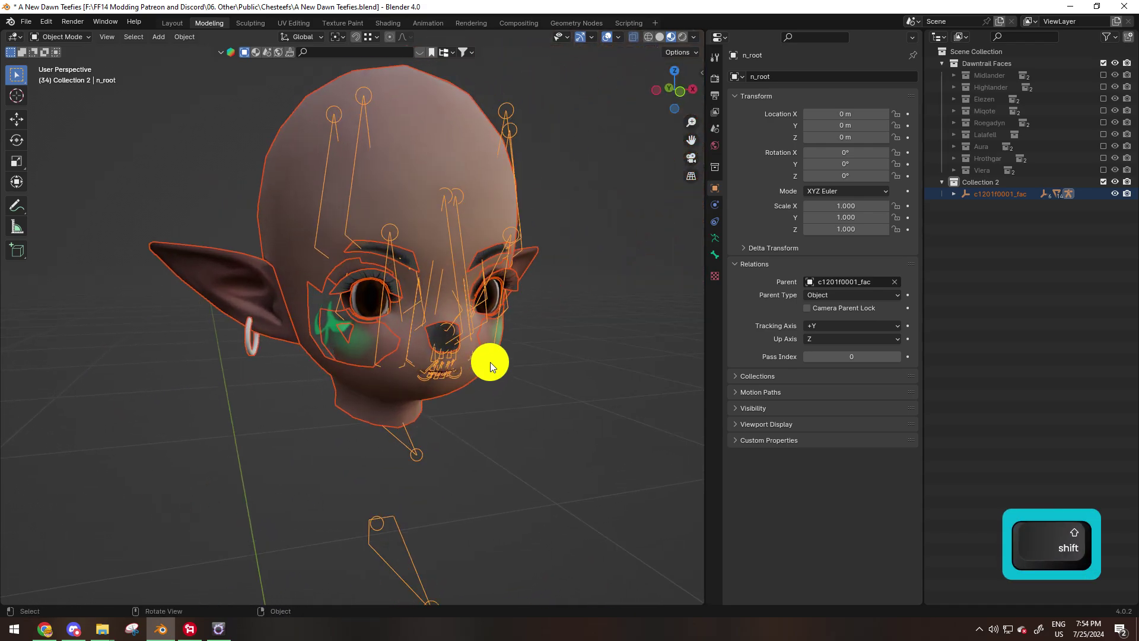
pyautogui.click(539, 389)
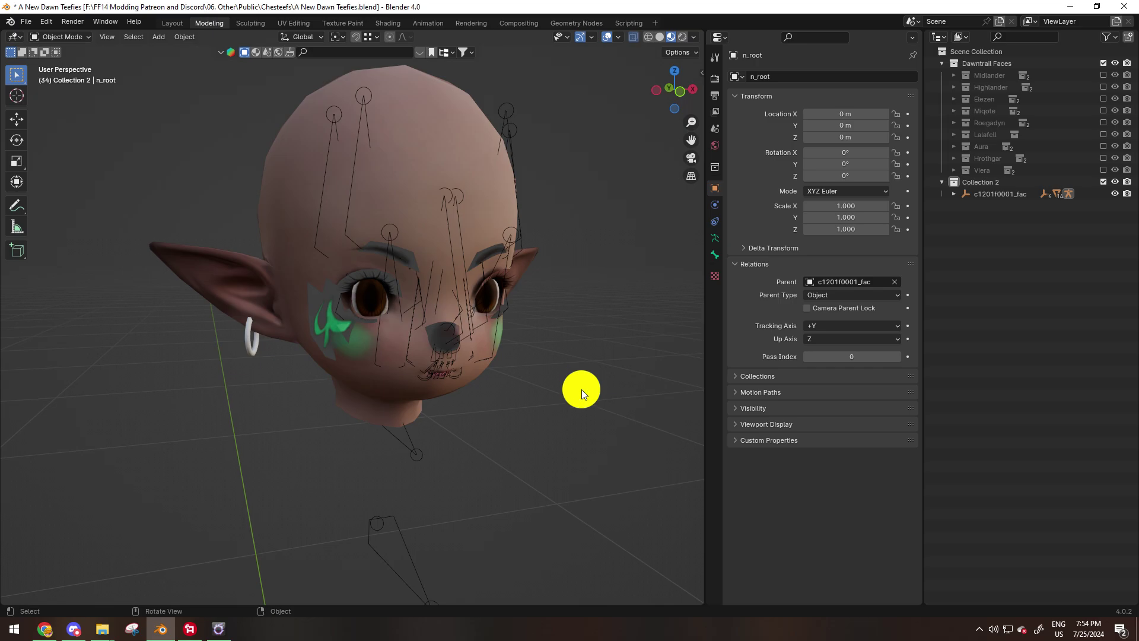
# Put the head mesh into Edit Mode with nothing selected and Face select active
pyautogui.click(472, 162)
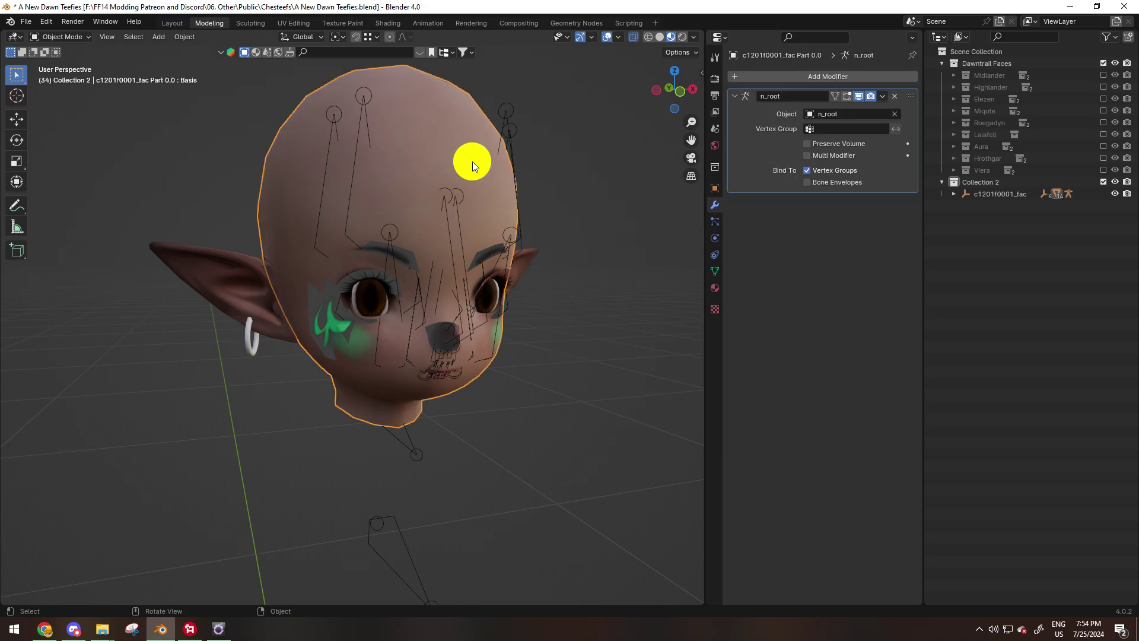
pyautogui.click(85, 36)
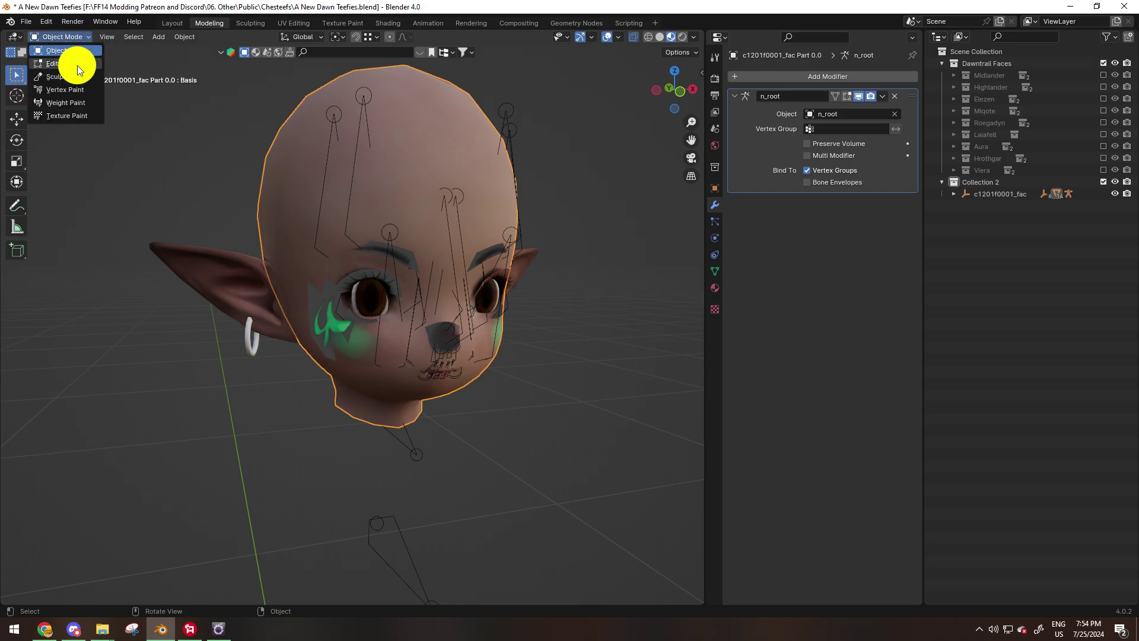
pyautogui.click(77, 64)
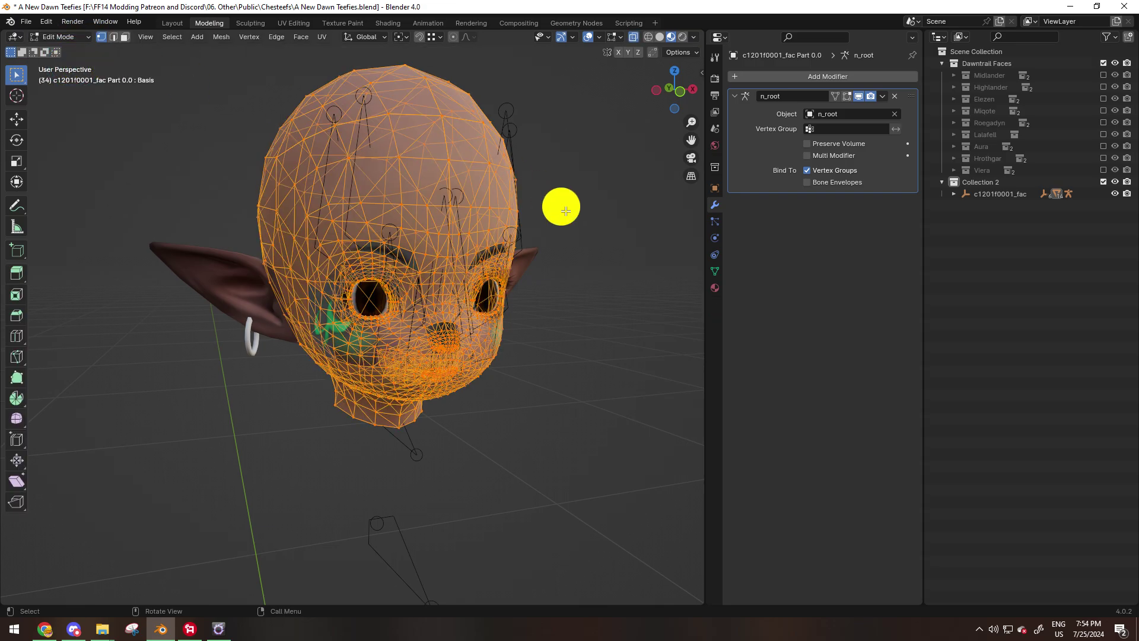
pyautogui.click(606, 188)
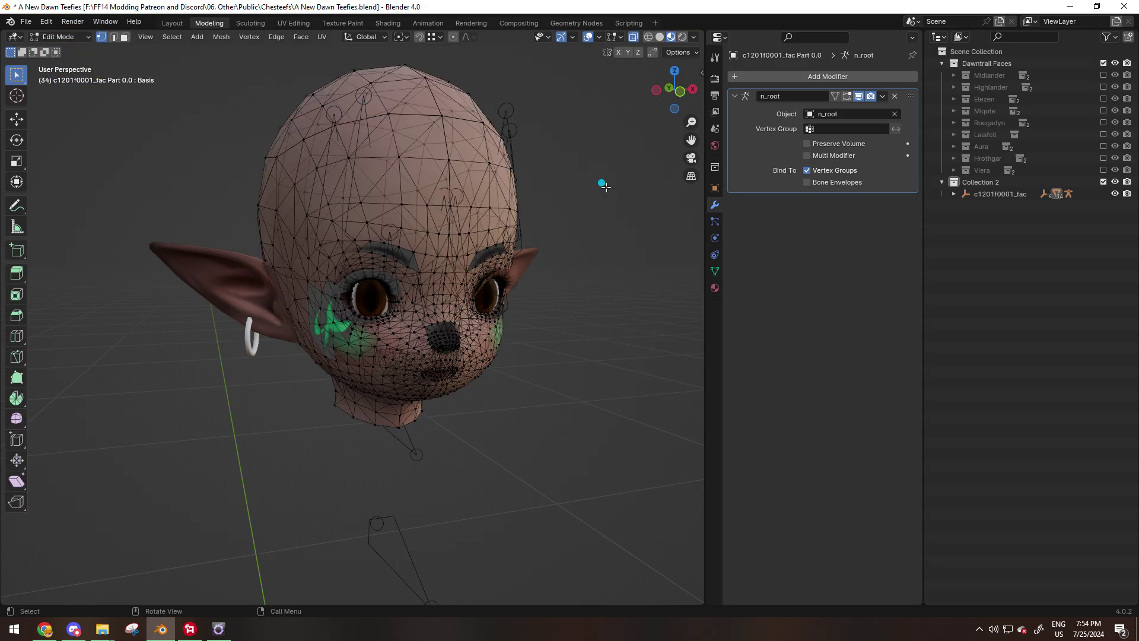
pyautogui.click(606, 187)
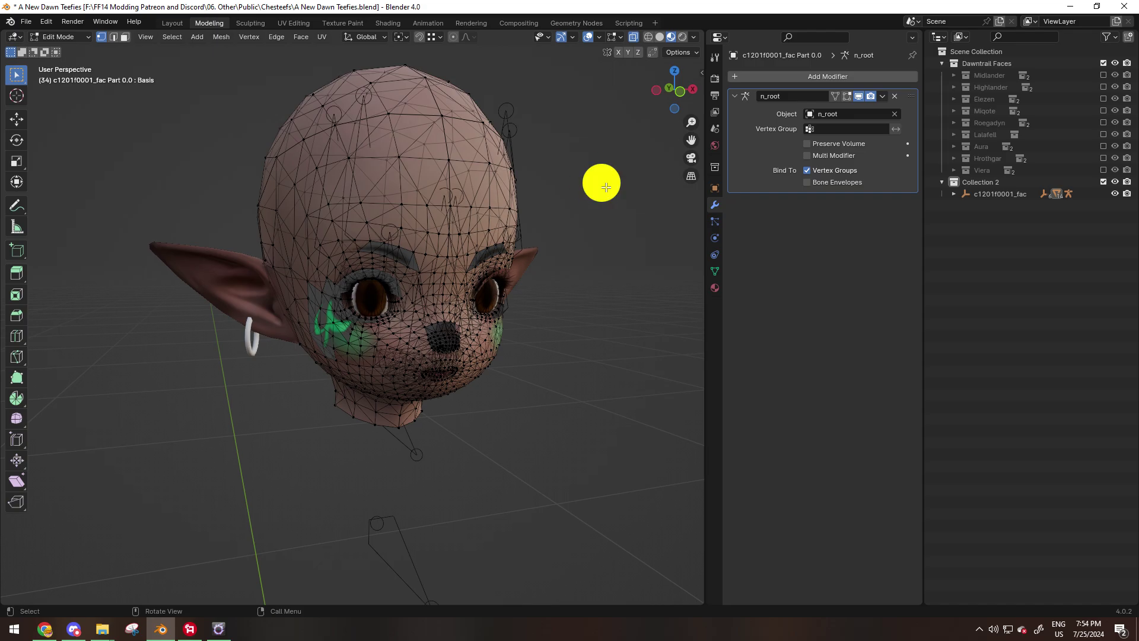
pyautogui.click(126, 40)
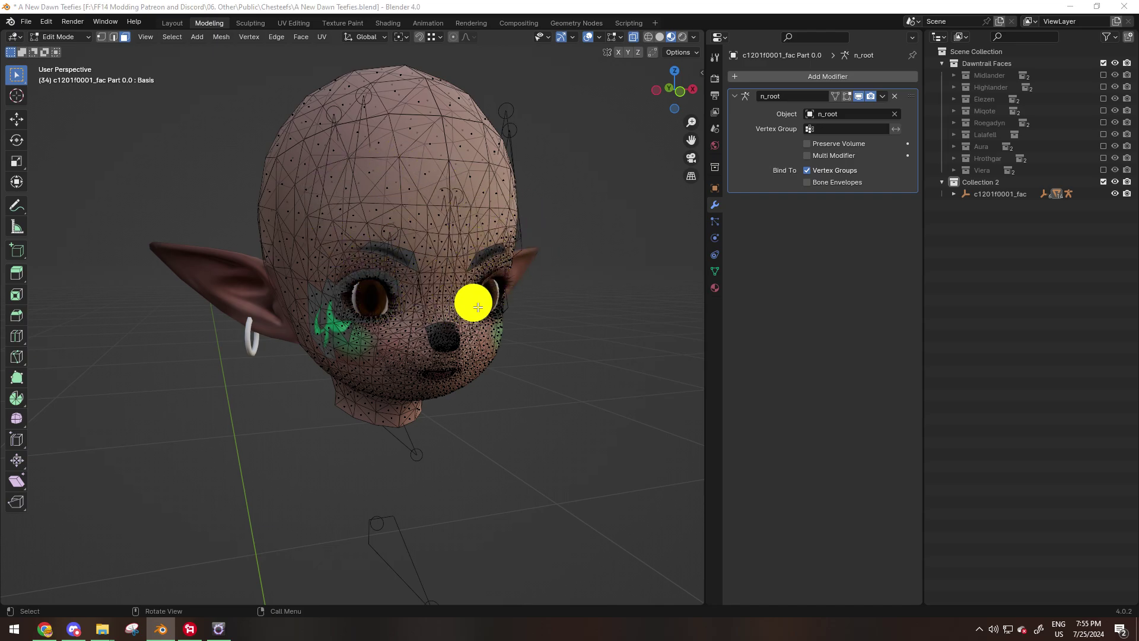
# Toggle X-Ray, select the linked face skin and upper head with L, and hide them
pyautogui.click(635, 38)
pyautogui.hotkey('alt', 'z')
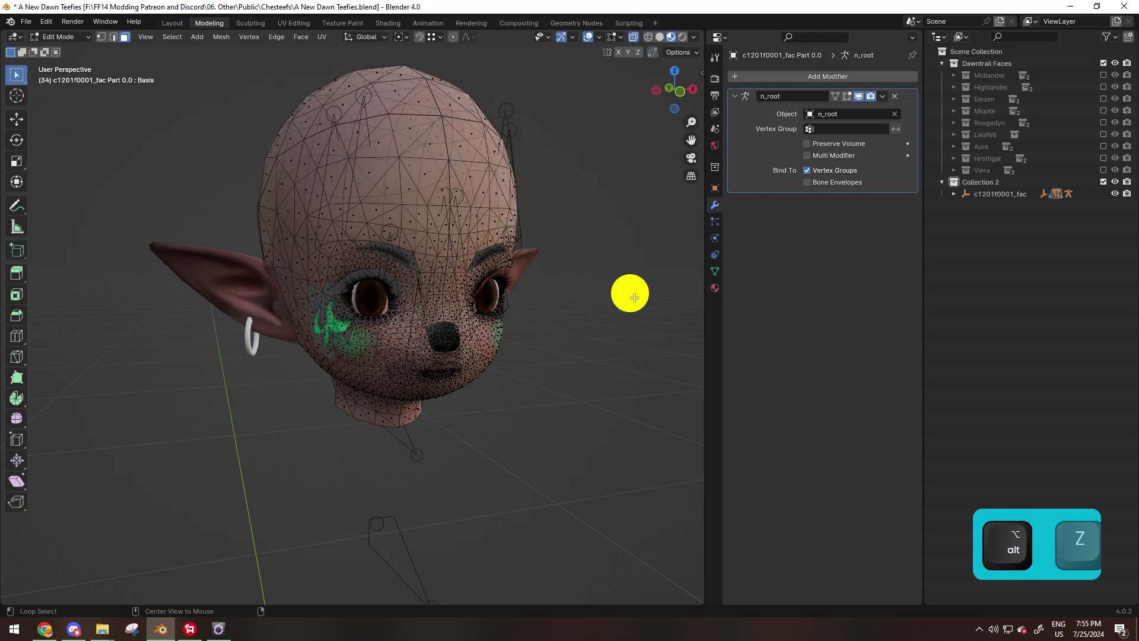
pyautogui.hotkey('alt', 'z')
pyautogui.hotkey('alt', 'z')
pyautogui.hotkey('alt', 'z')
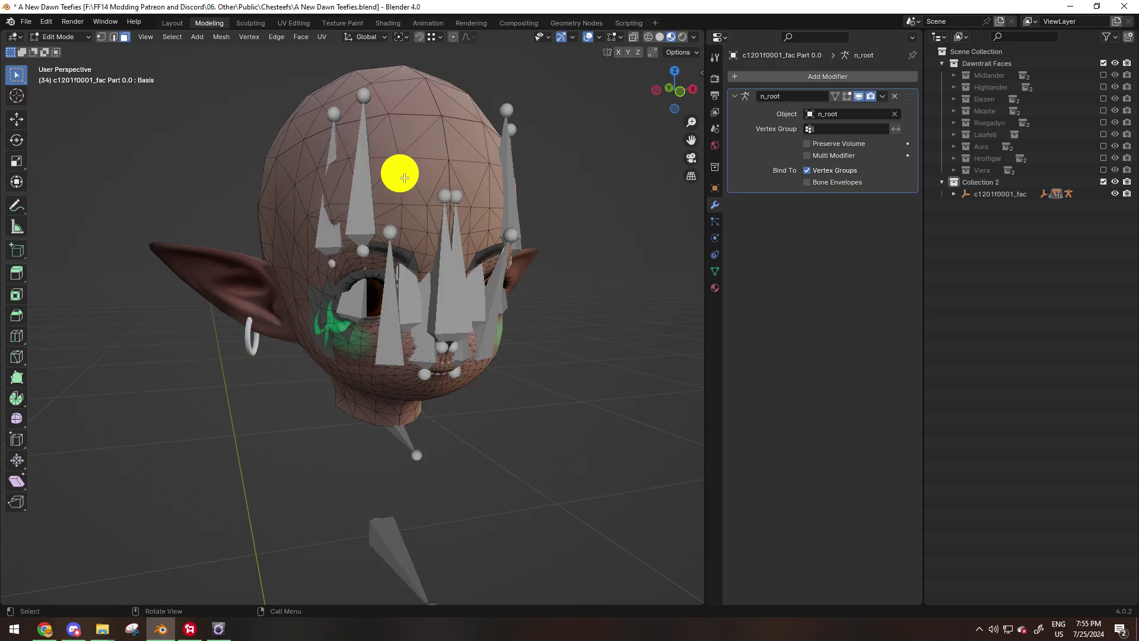
pyautogui.press('l')
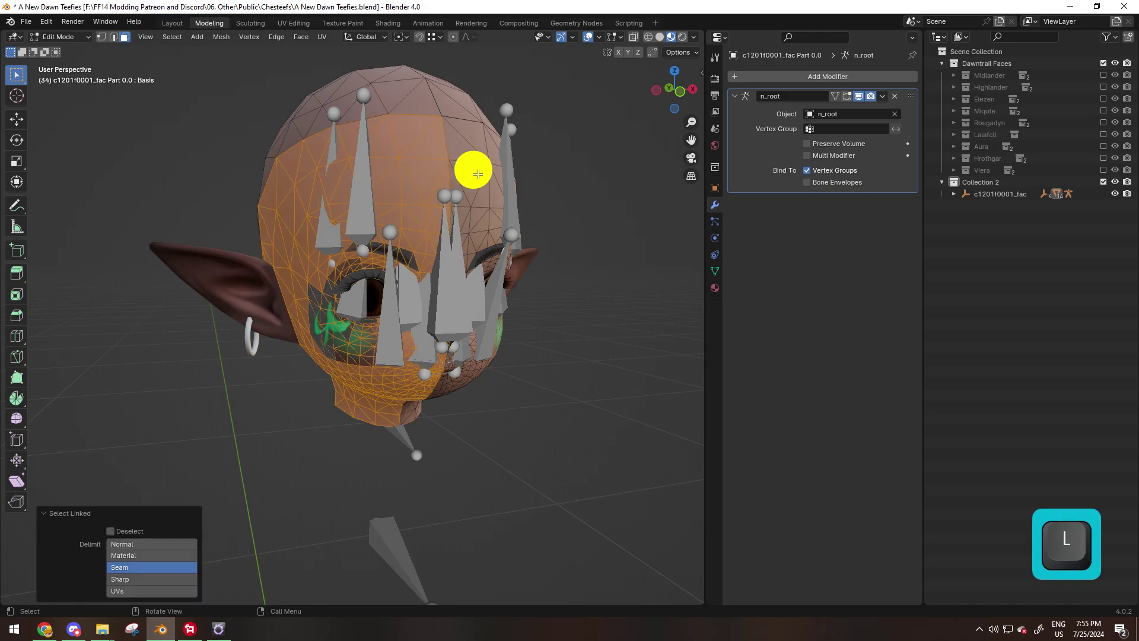
pyautogui.press('l')
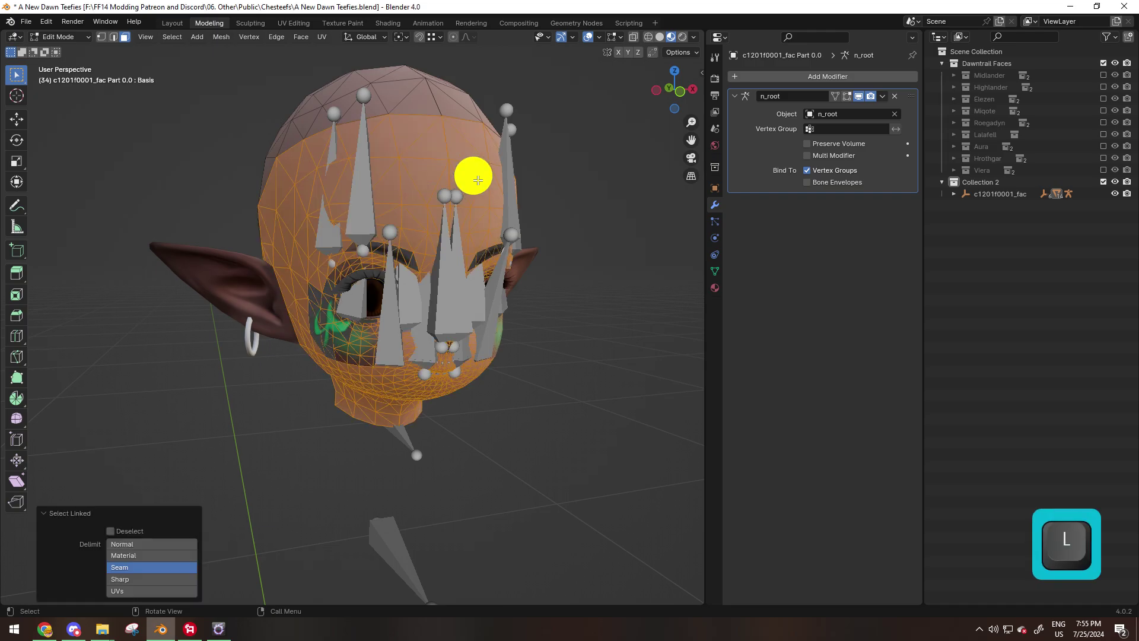
pyautogui.press('h')
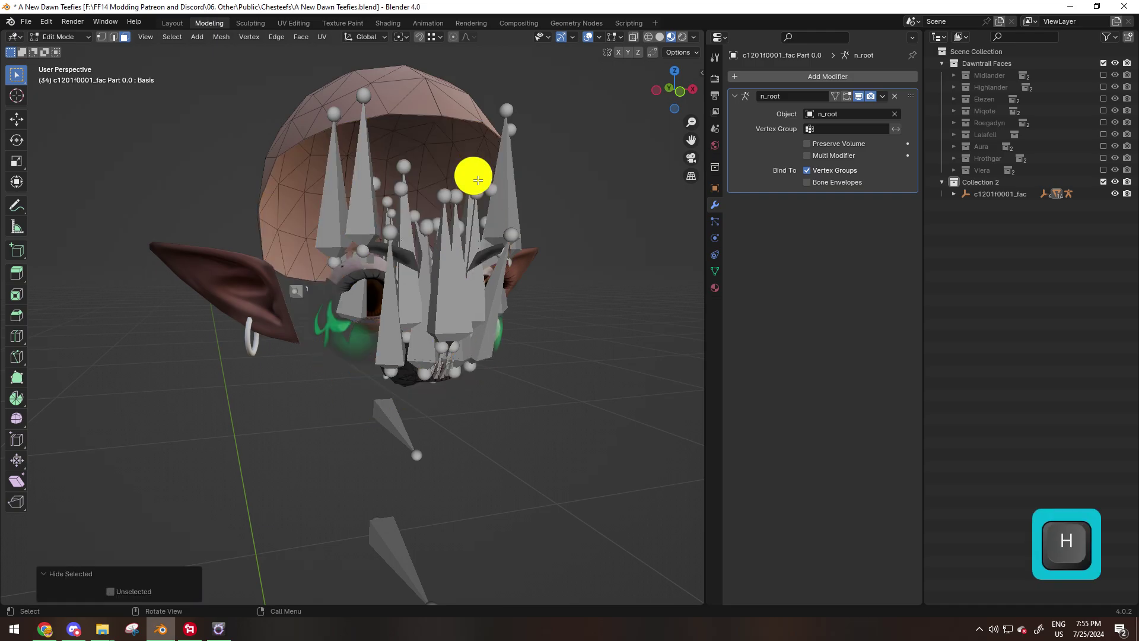
pyautogui.scroll(3, 445, 313)
# Zoom onto the mouth and turn off Bones in the Viewport Overlays to see the teeth
pyautogui.moveTo(419, 407); pyautogui.dragTo(376, 158, button='middle')
pyautogui.scroll(3, 463, 338)
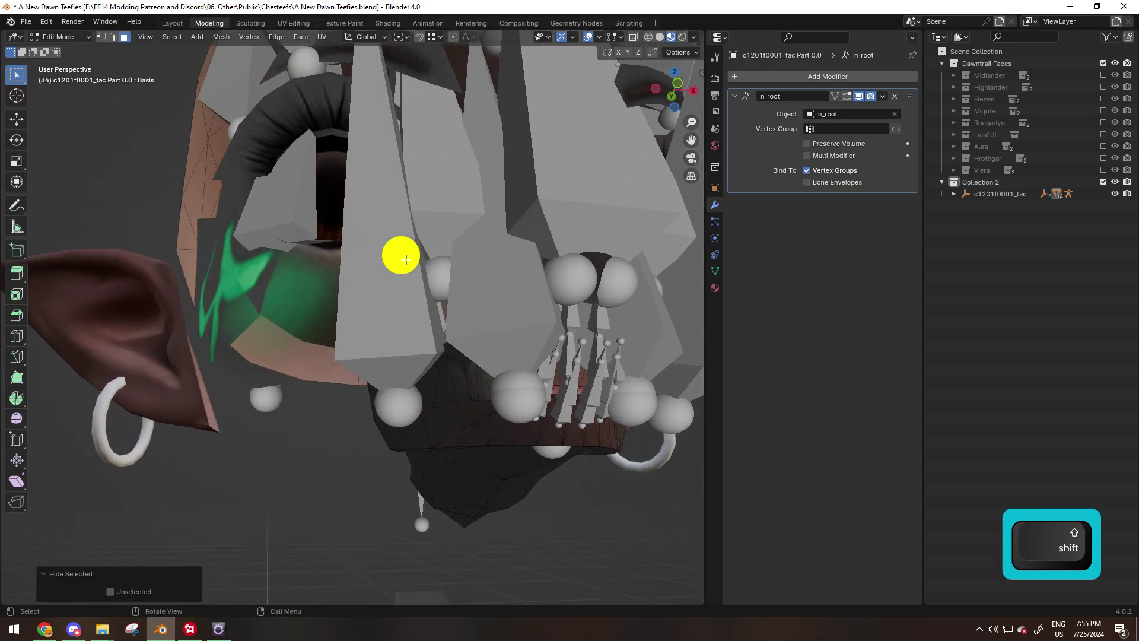
pyautogui.moveTo(402, 254); pyautogui.dragTo(564, 280, button='middle')
pyautogui.keyDown('shift'); pyautogui.moveTo(354, 264); pyautogui.dragTo(496, 322, button='middle'); pyautogui.keyUp('shift')
pyautogui.moveTo(564, 331); pyautogui.dragTo(448, 333, button='middle')
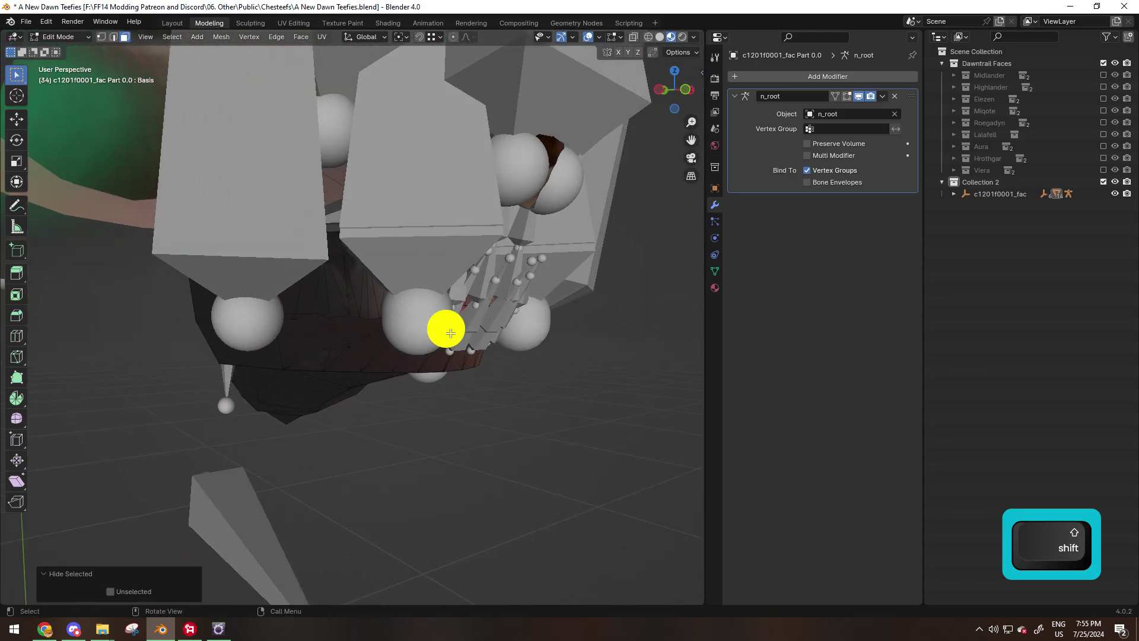
pyautogui.scroll(-3, 450, 333)
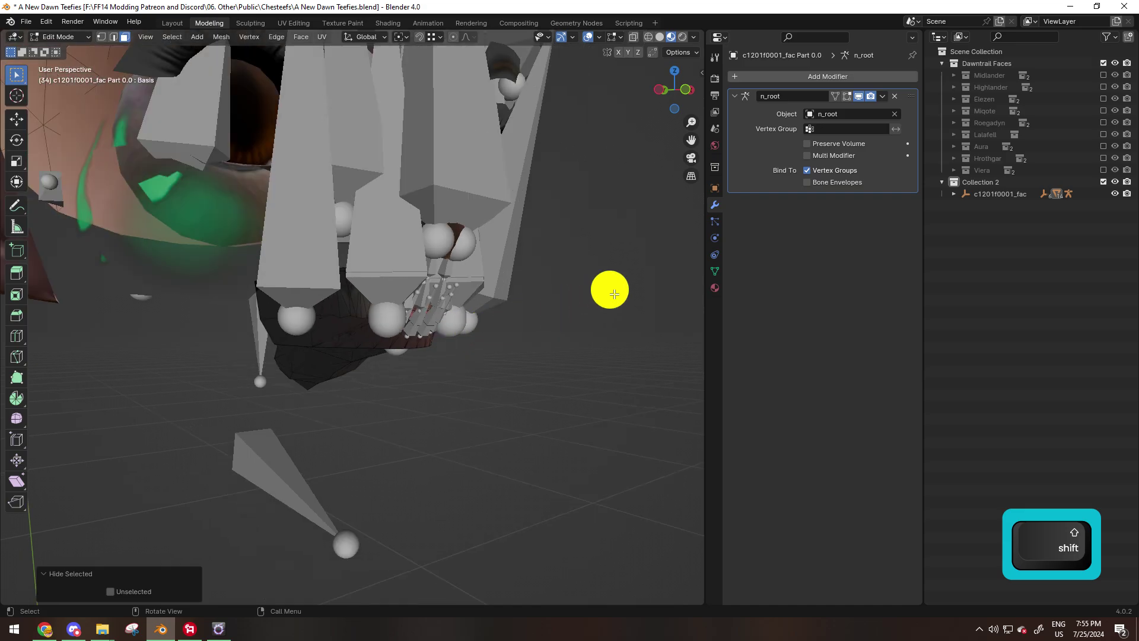
pyautogui.click(598, 36)
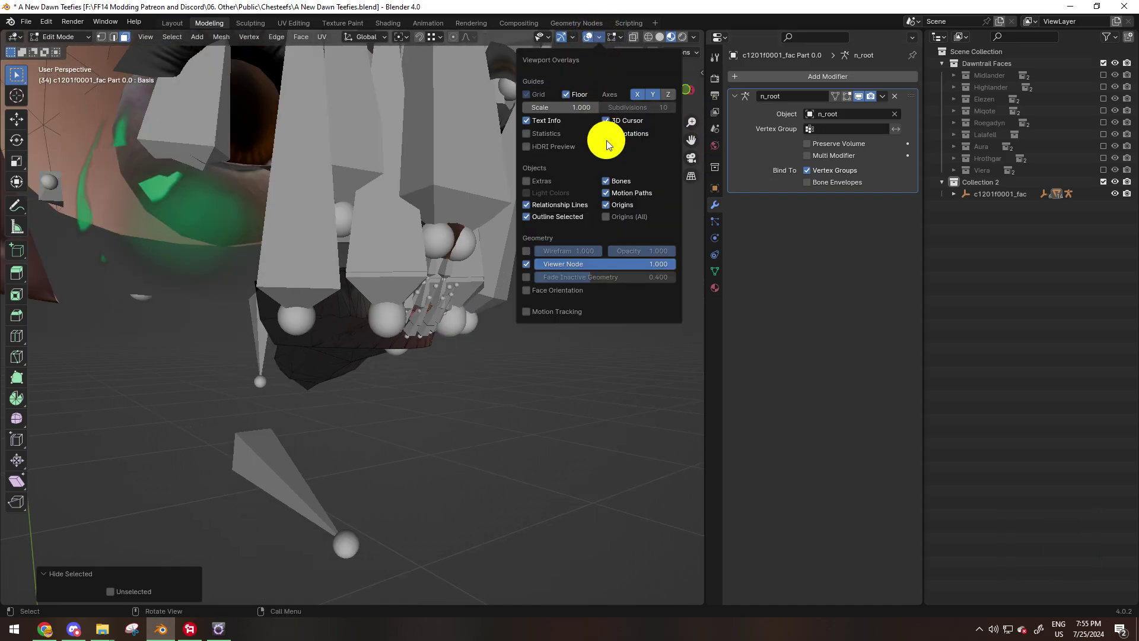
pyautogui.click(607, 181)
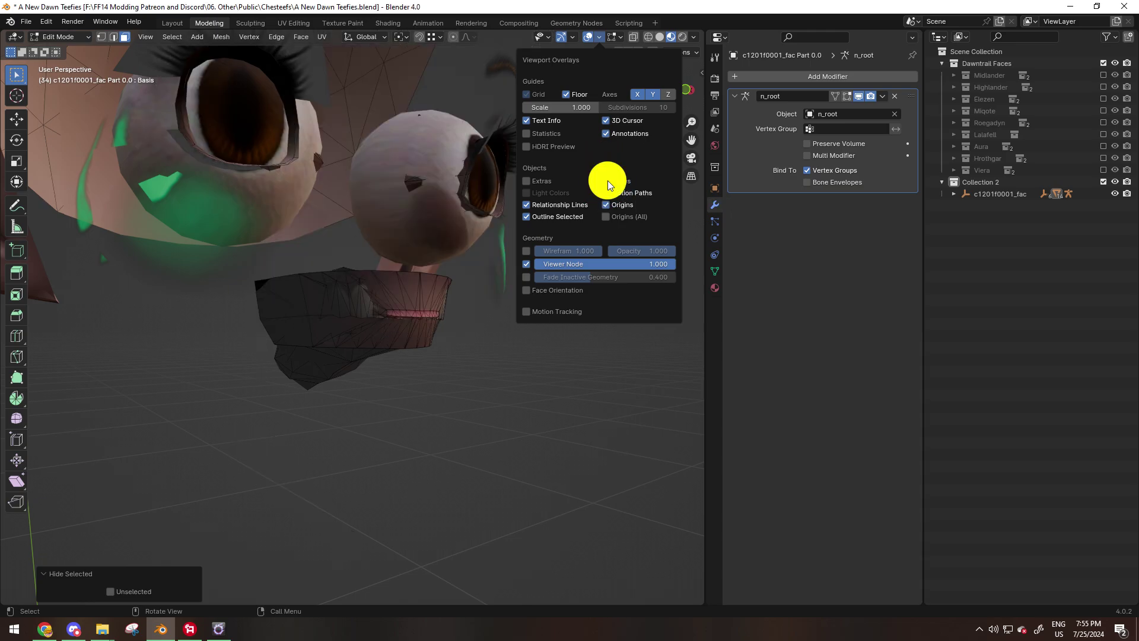
pyautogui.moveTo(481, 326); pyautogui.dragTo(445, 335, button='middle')
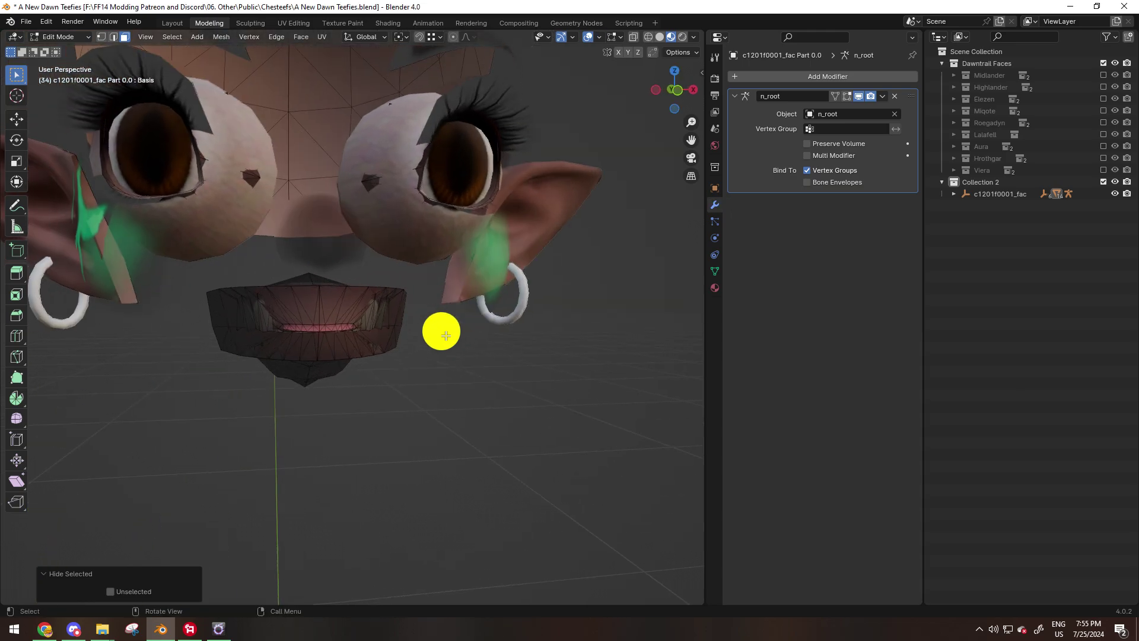
pyautogui.scroll(1, 445, 336)
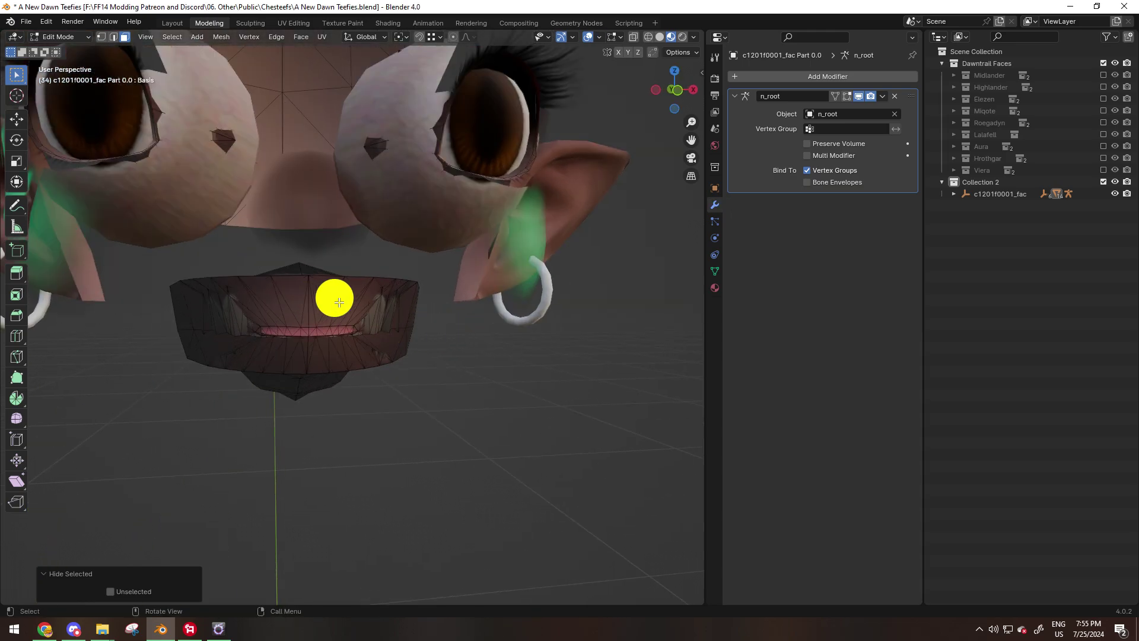
# Select the linked mouth pieces and inner strip, then Separate > Selection into a new object
pyautogui.press('l')
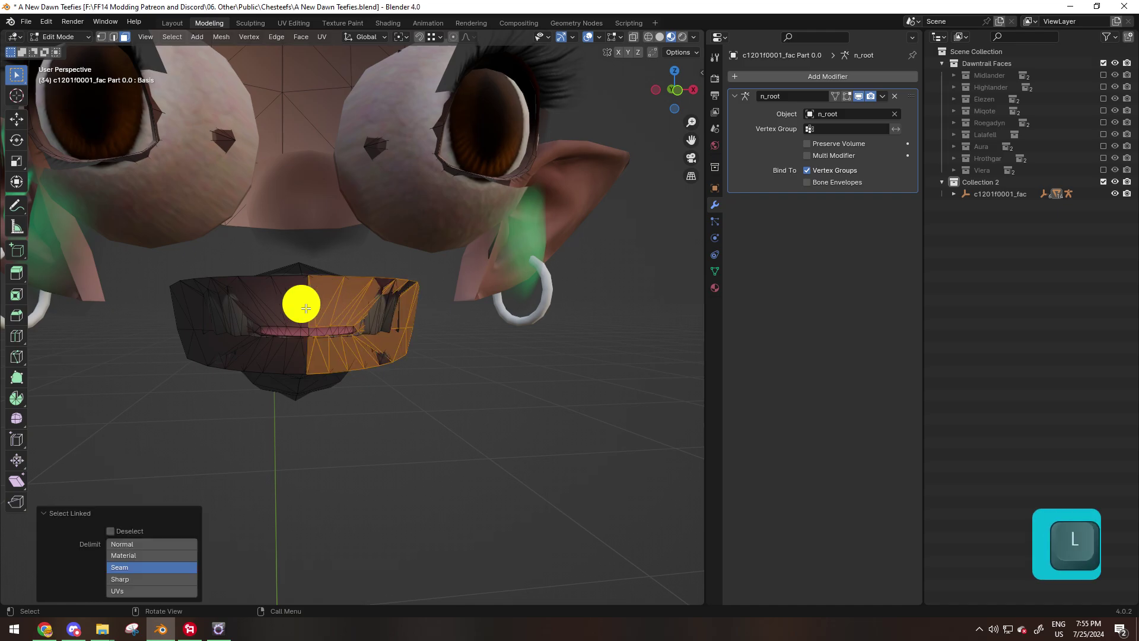
pyautogui.press('l')
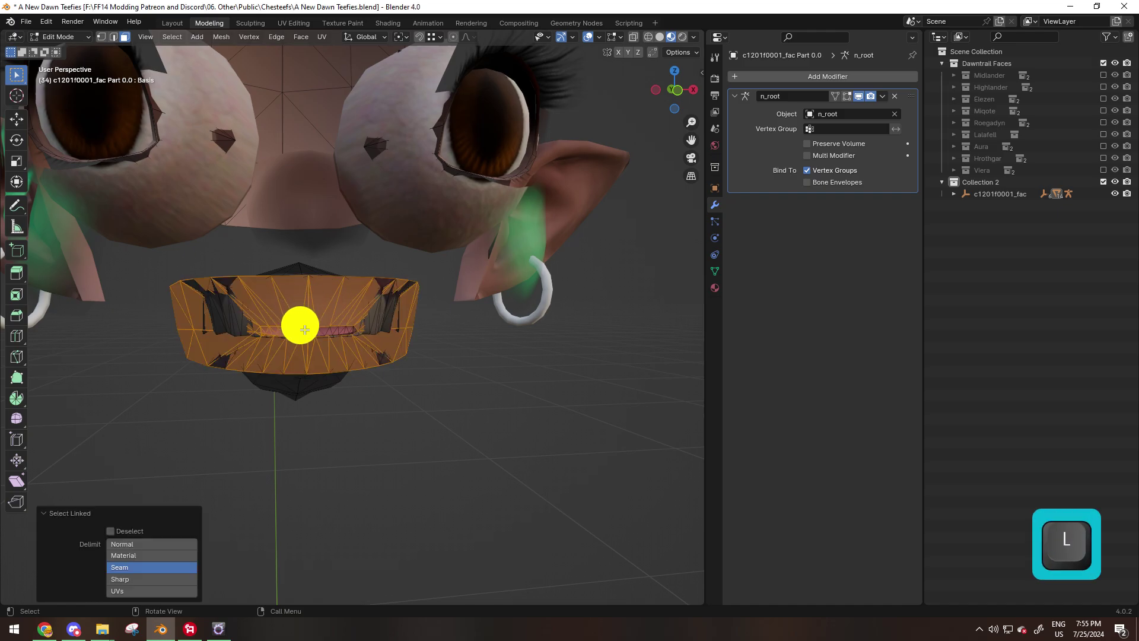
pyautogui.press('l')
pyautogui.moveTo(324, 329); pyautogui.dragTo(351, 308, button='middle')
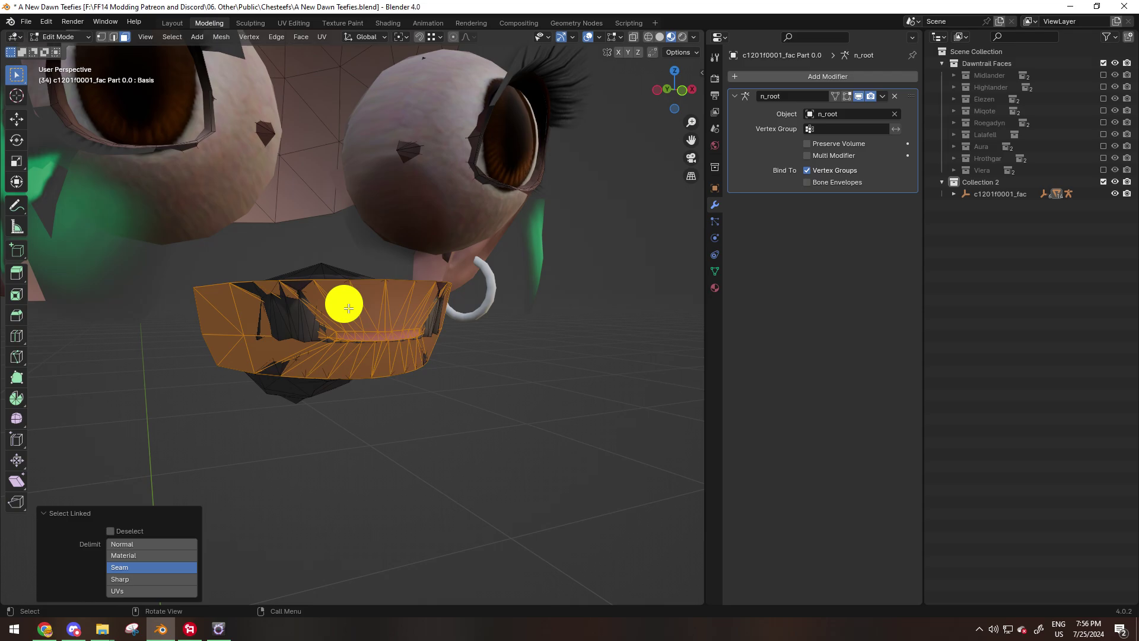
pyautogui.rightClick(436, 297)
pyautogui.moveTo(482, 502)
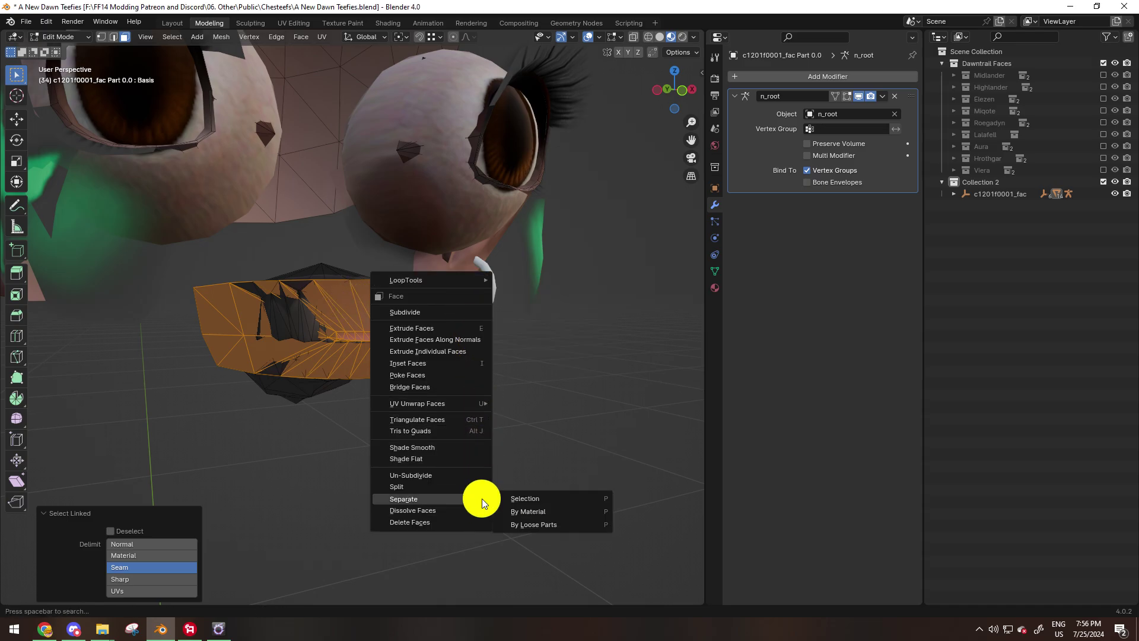
pyautogui.click(518, 500)
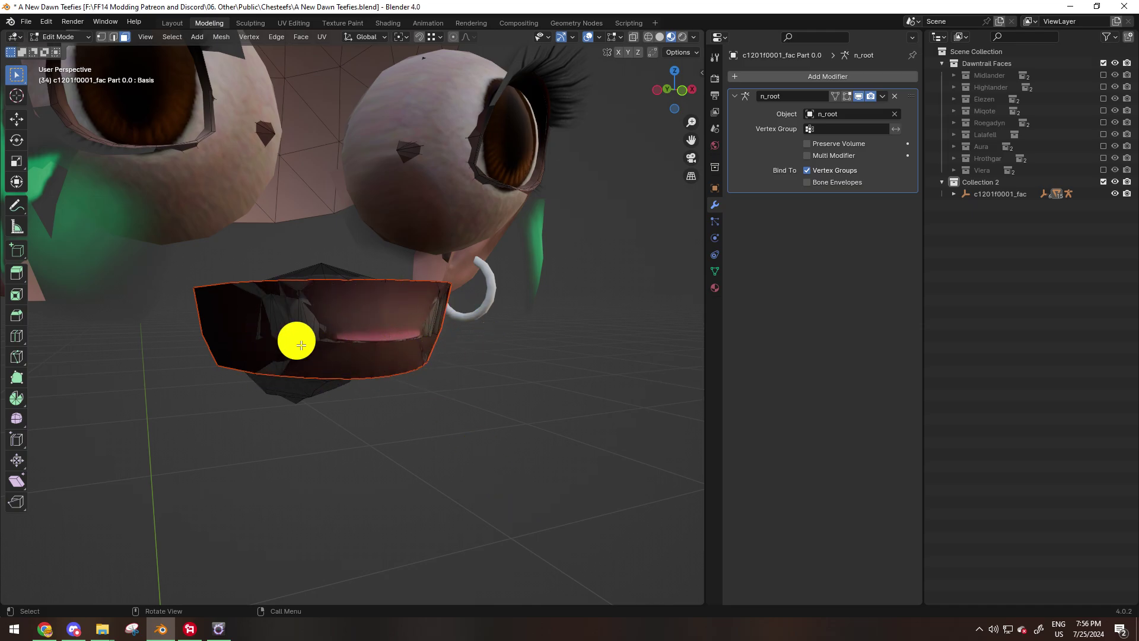
pyautogui.moveTo(320, 340); pyautogui.dragTo(552, 334, button='middle')
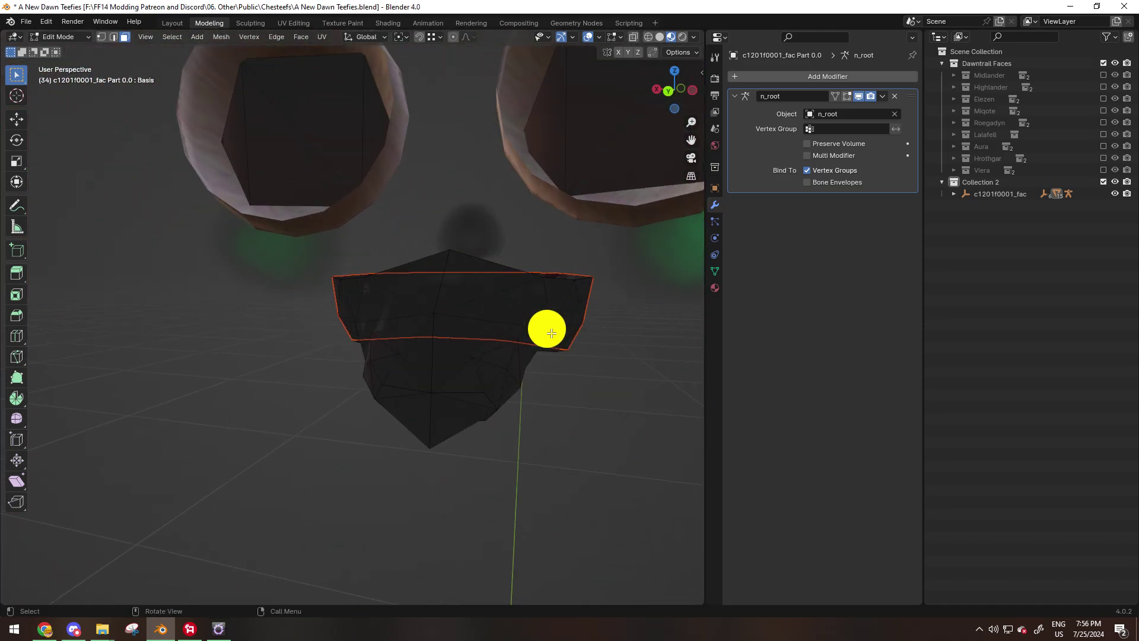
# With X-Ray on, box-select and delete the remaining mouth vertices from the face mesh
pyautogui.click(634, 37)
pyautogui.moveTo(321, 233); pyautogui.dragTo(624, 481)
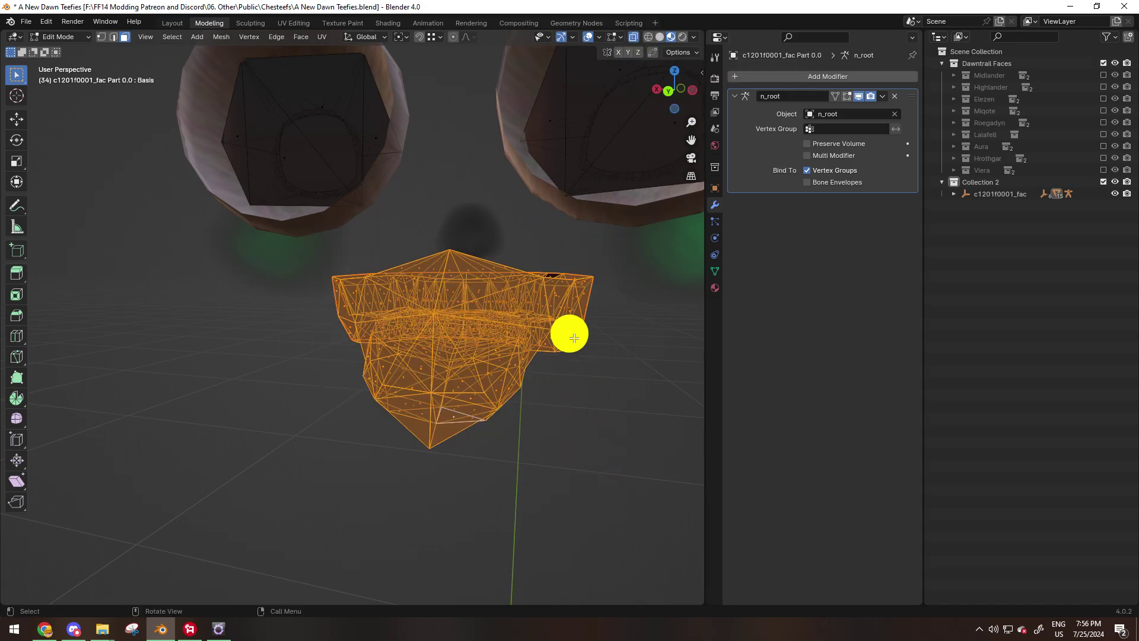
pyautogui.press('Delete')
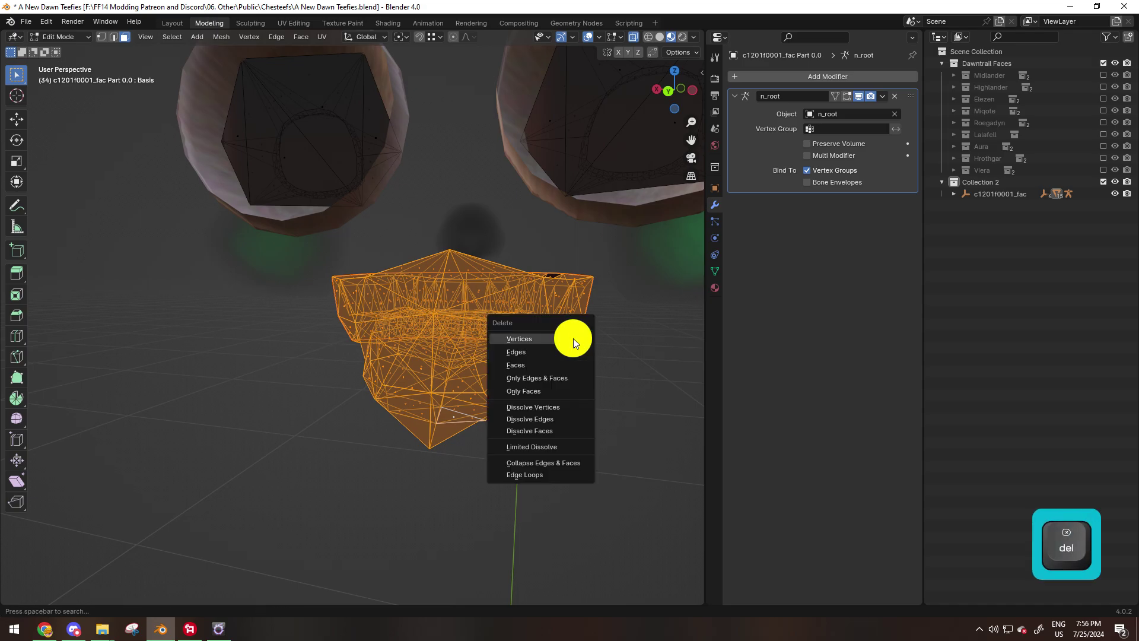
pyautogui.click(574, 338)
pyautogui.moveTo(574, 338); pyautogui.dragTo(348, 333, button='middle')
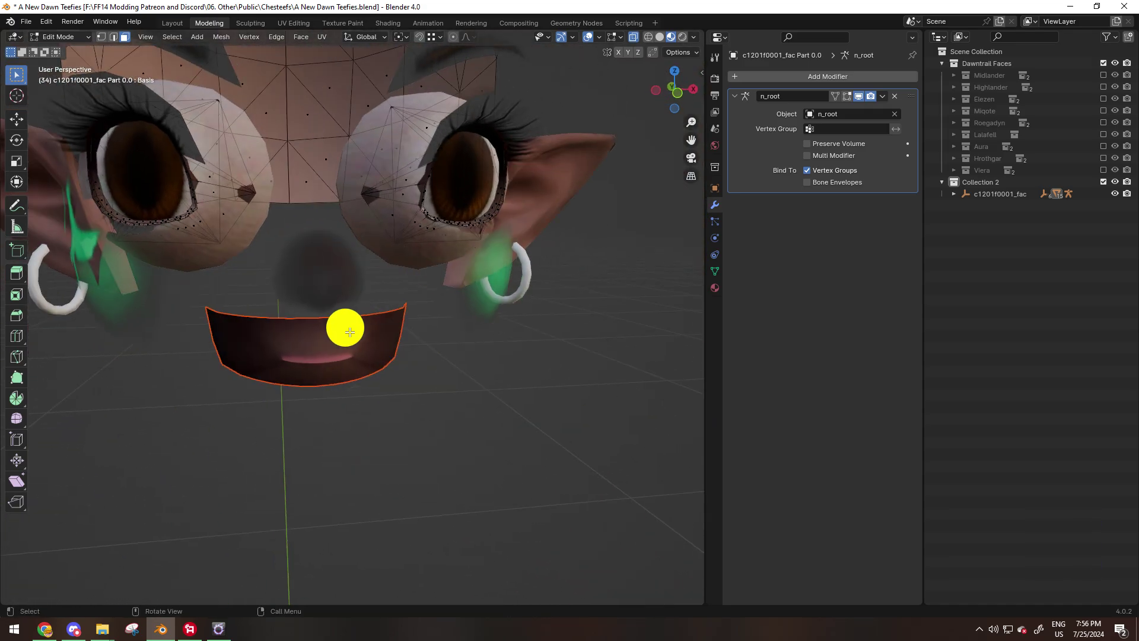
# Back in Object Mode, hide the face skin and select c1201f0001_fac Part 0.002 up close
pyautogui.click(83, 38)
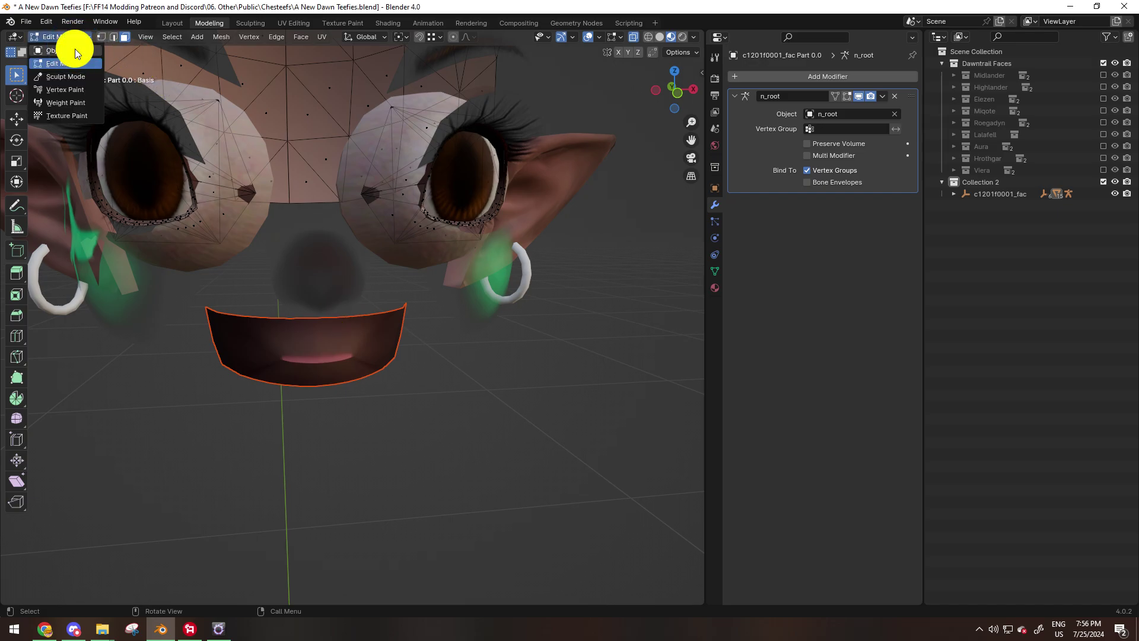
pyautogui.click(59, 50)
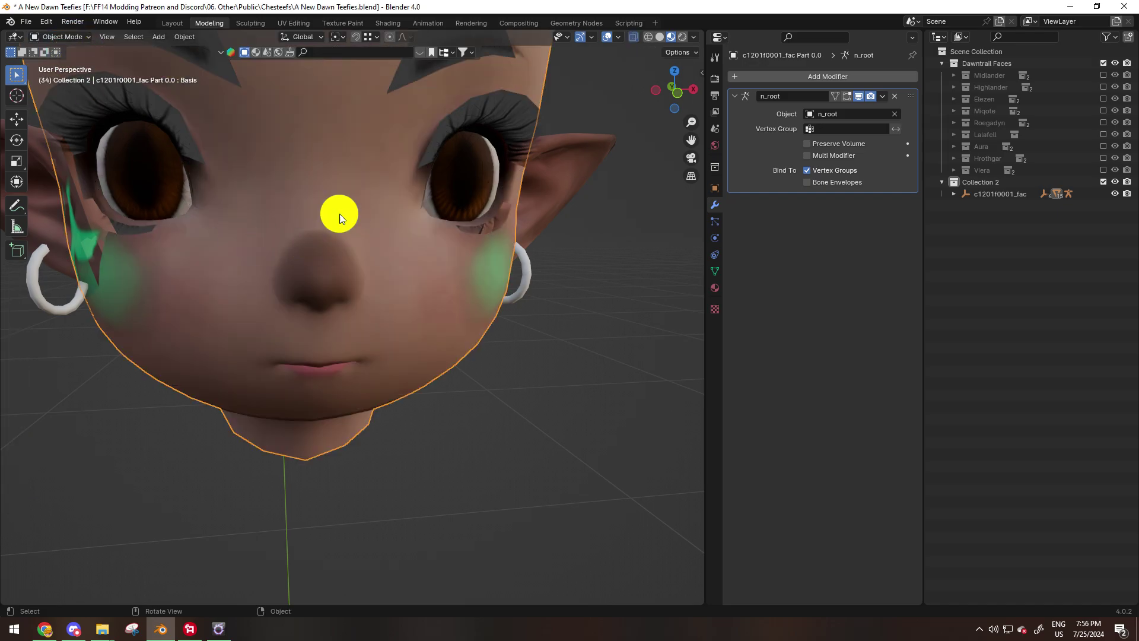
pyautogui.press('h')
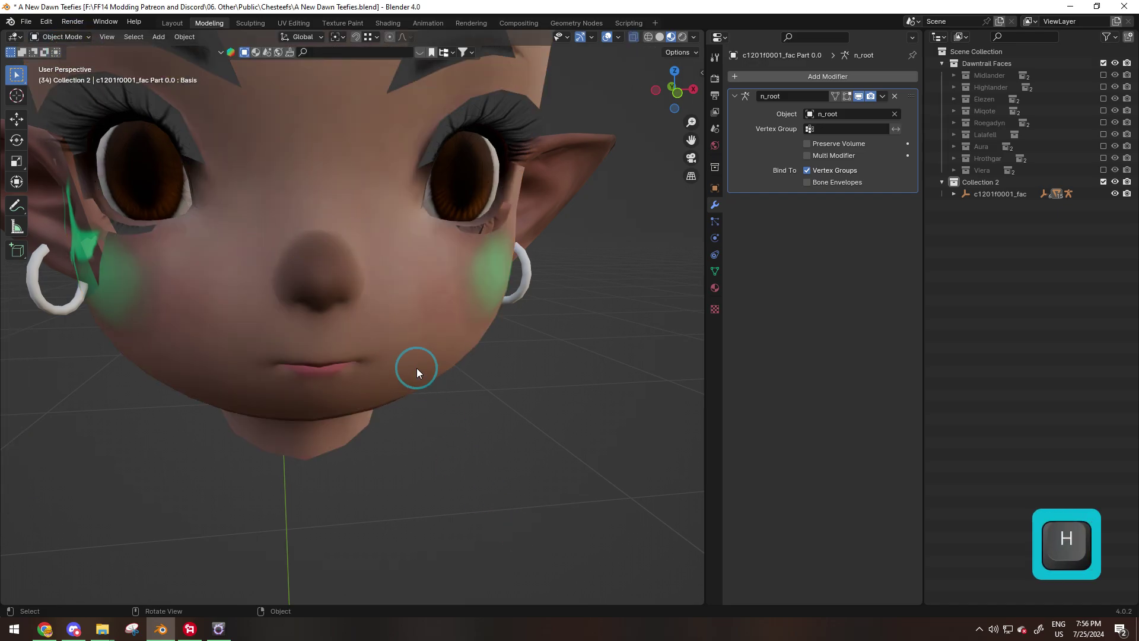
pyautogui.click(406, 307)
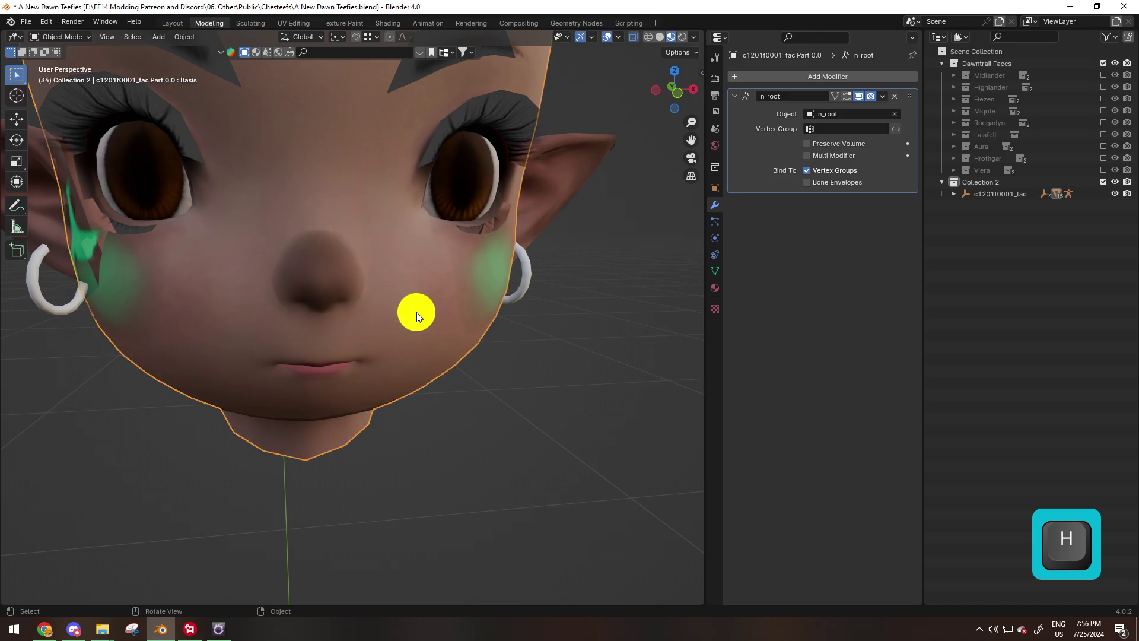
pyautogui.scroll(-3, 417, 312)
pyautogui.moveTo(424, 327); pyautogui.dragTo(469, 340, button='middle')
pyautogui.press('h')
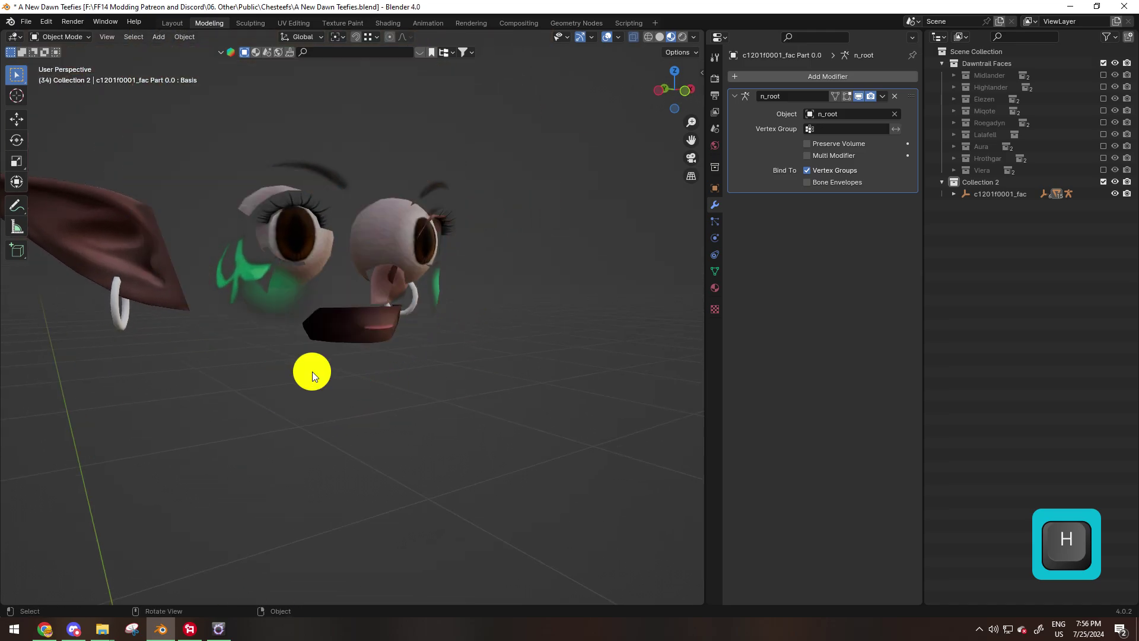
pyautogui.scroll(6, 329, 361)
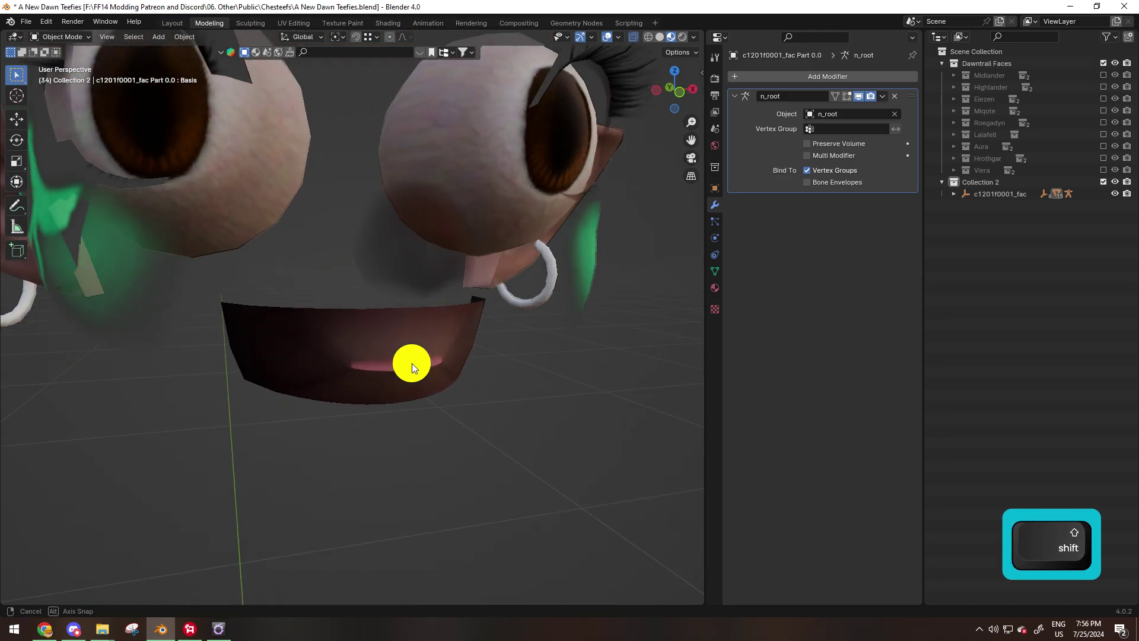
pyautogui.keyDown('shift'); pyautogui.moveTo(412, 363); pyautogui.dragTo(477, 392, button='middle'); pyautogui.keyUp('shift')
pyautogui.scroll(2, 477, 391)
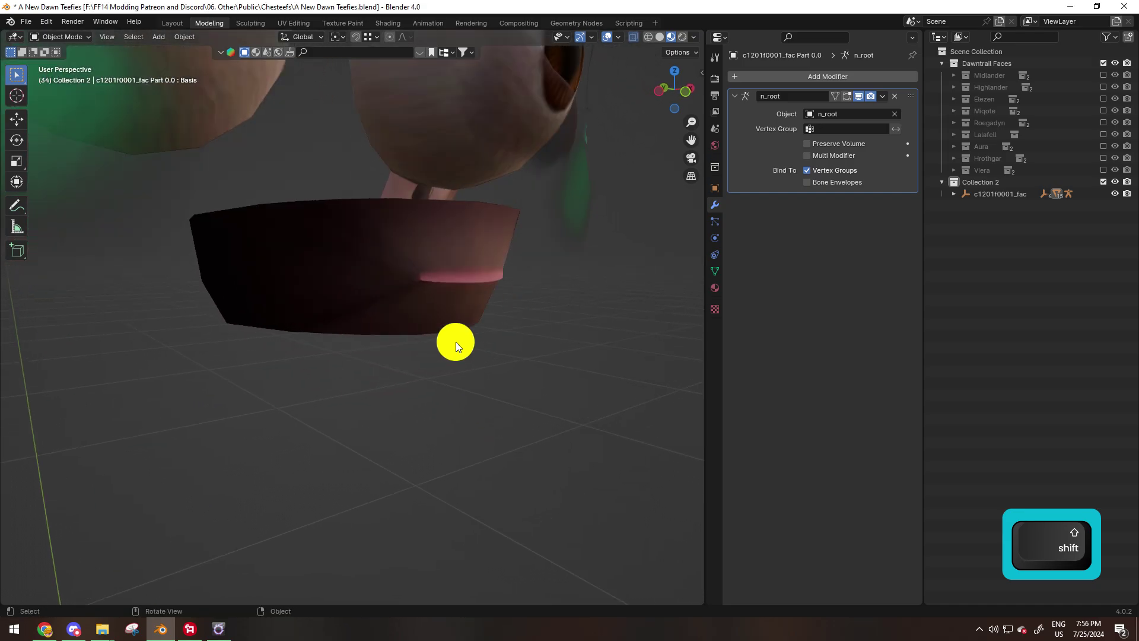
pyautogui.click(453, 287)
pyautogui.moveTo(452, 287); pyautogui.dragTo(545, 288, button='middle')
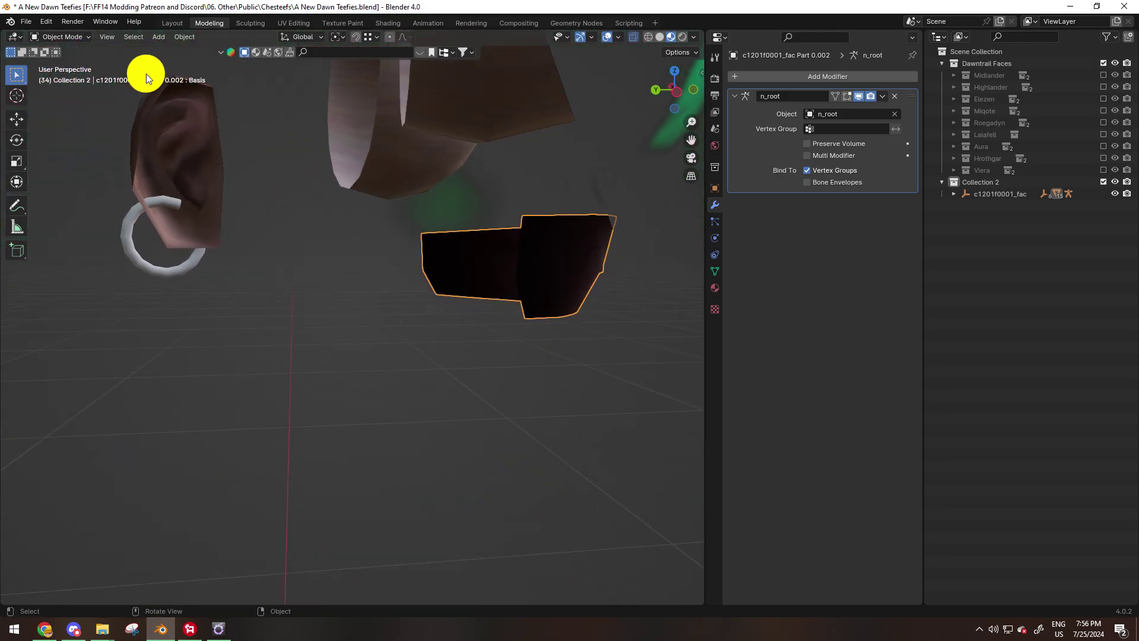
# Edit the mouth piece in edge select mode and select its two open left edges
pyautogui.click(65, 37)
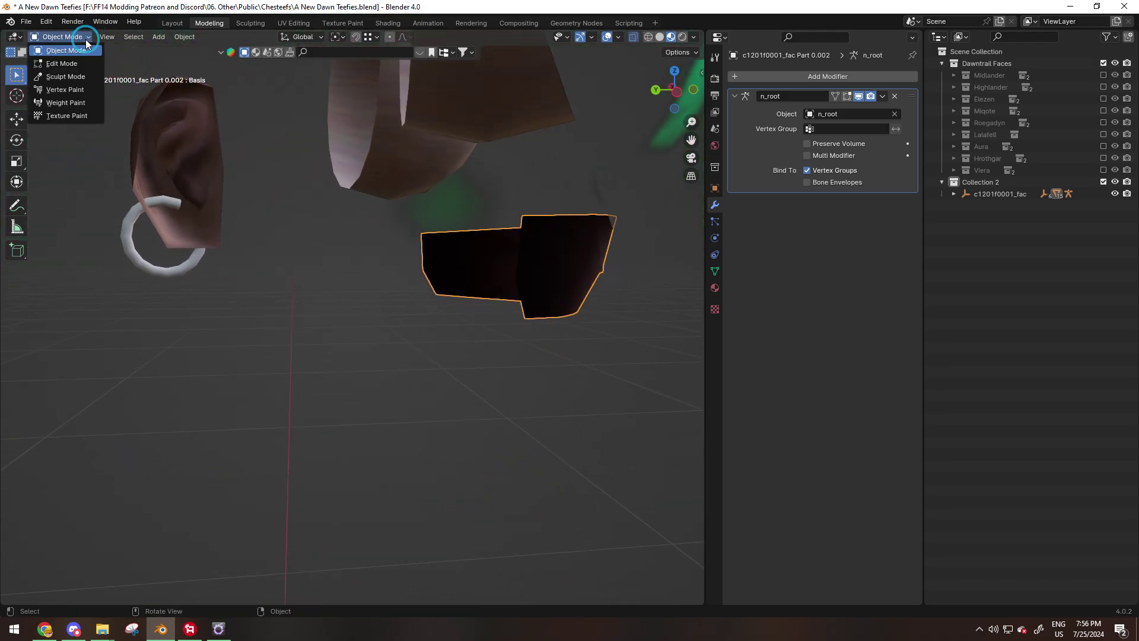
pyautogui.click(85, 60)
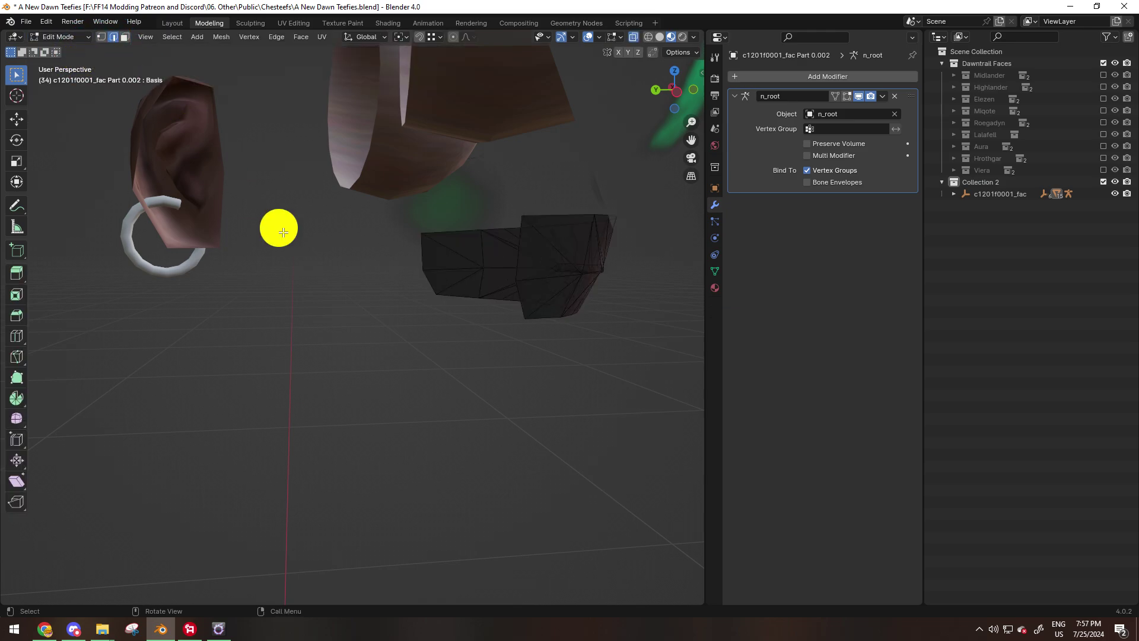
pyautogui.press('2')
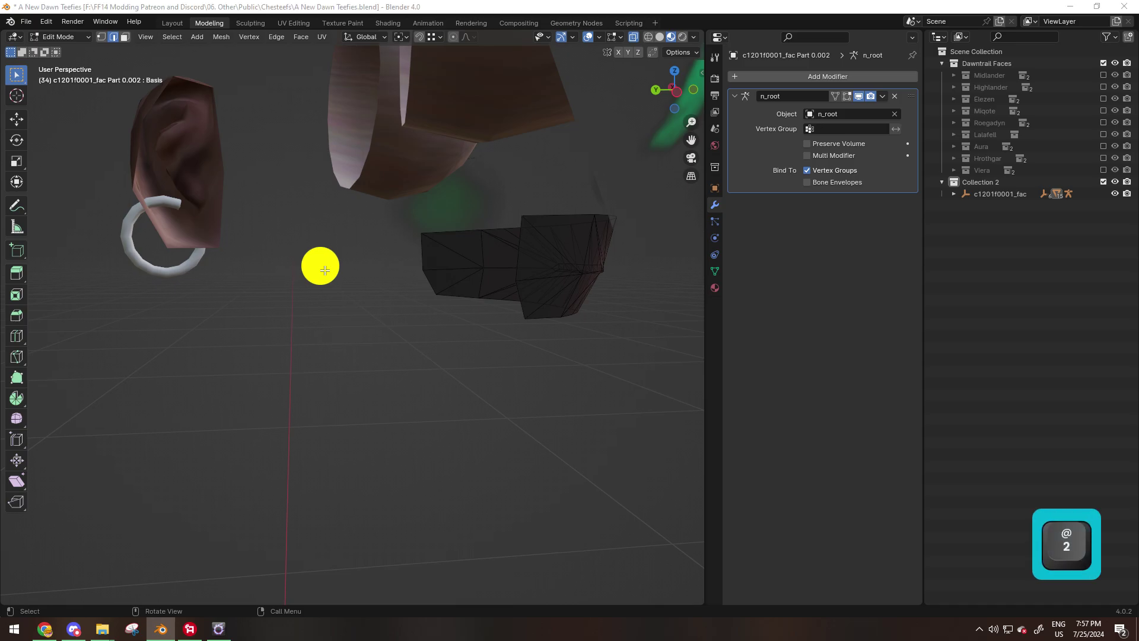
pyautogui.click(419, 248)
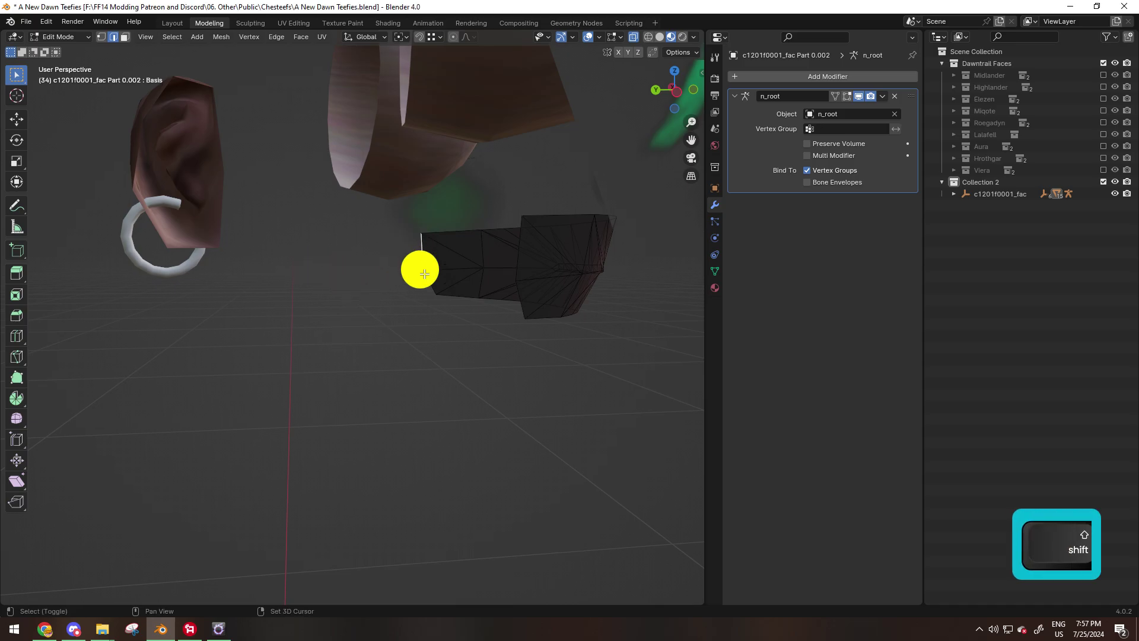
pyautogui.keyDown('shift'); pyautogui.click(427, 278); pyautogui.keyUp('shift')
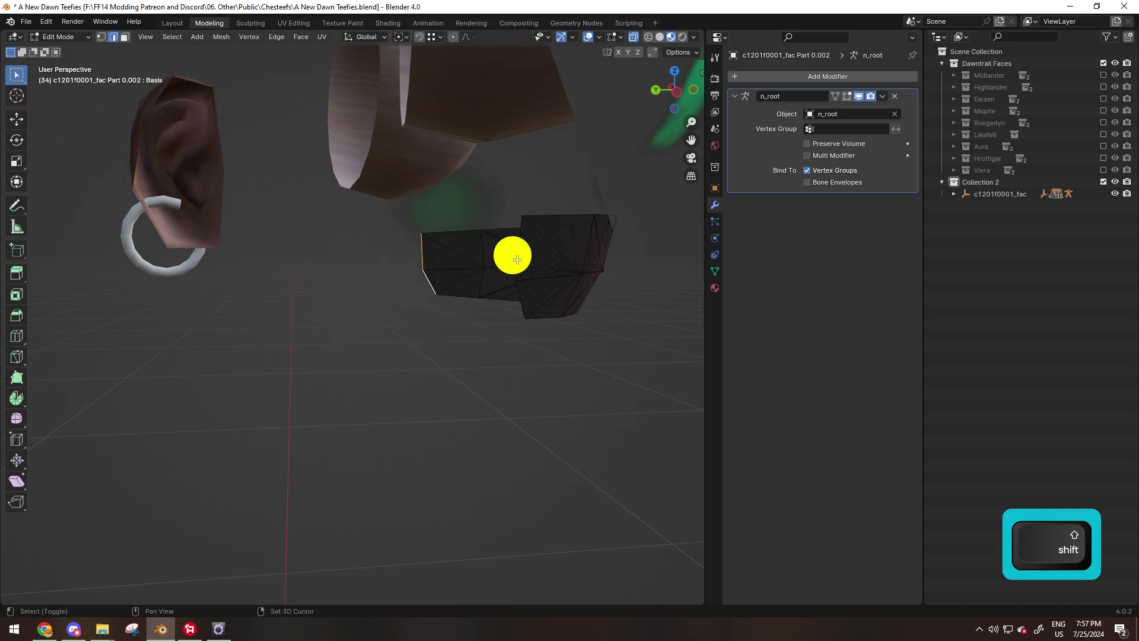
pyautogui.moveTo(520, 301)
pyautogui.mouseDown(button='middle')
pyautogui.moveTo(528, 315)
pyautogui.moveTo(461, 310)
pyautogui.moveTo(506, 305)
pyautogui.mouseUp(button='middle')
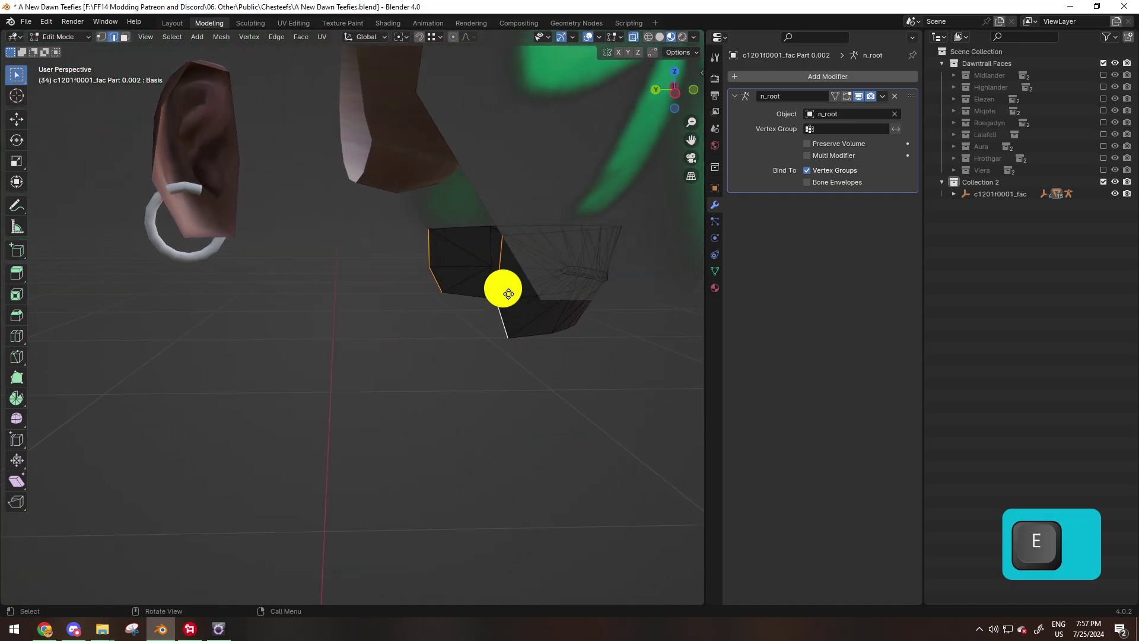
# Extrude the edges 0.011299 m along Y and Bridge Edge Loops to close the front wall
pyautogui.press('e')
pyautogui.press('y')
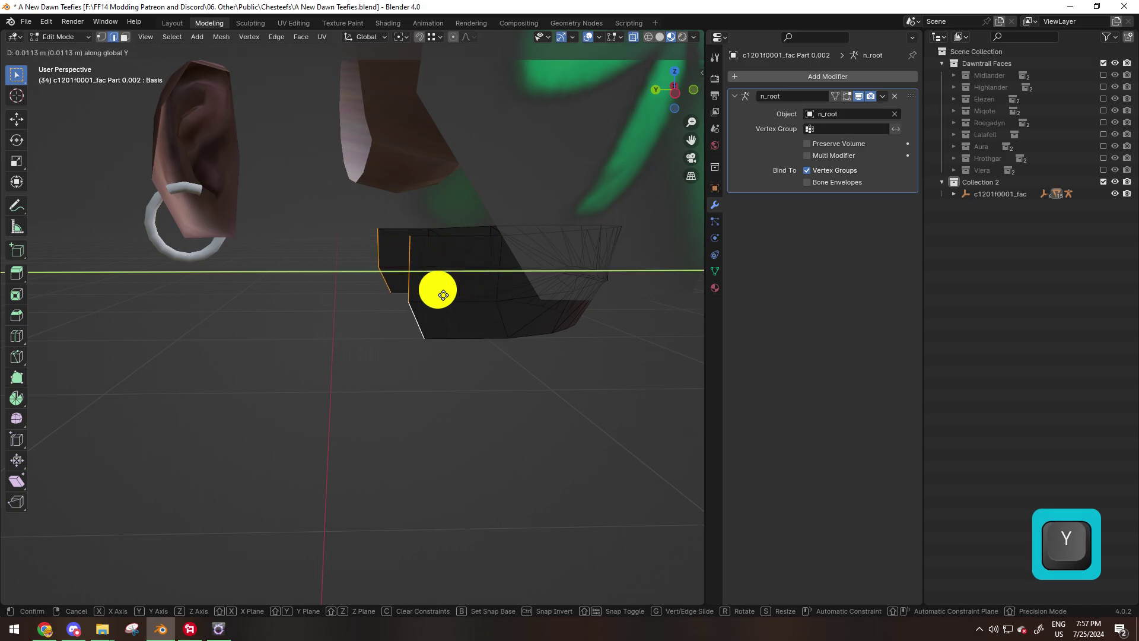
pyautogui.click(443, 295)
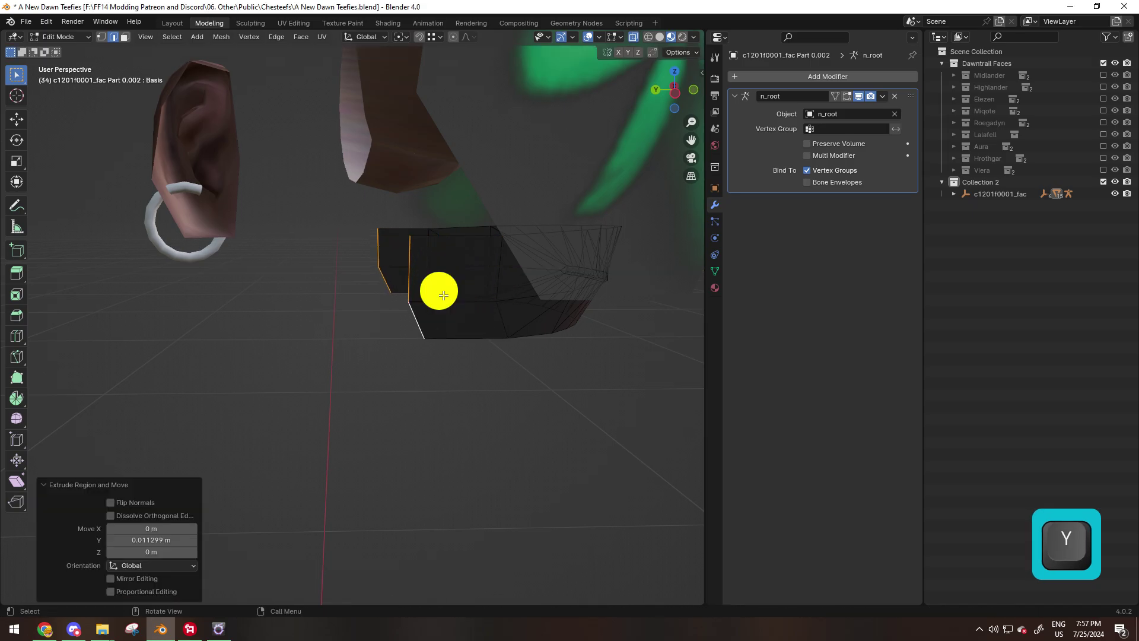
pyautogui.rightClick(339, 310)
pyautogui.click(340, 307)
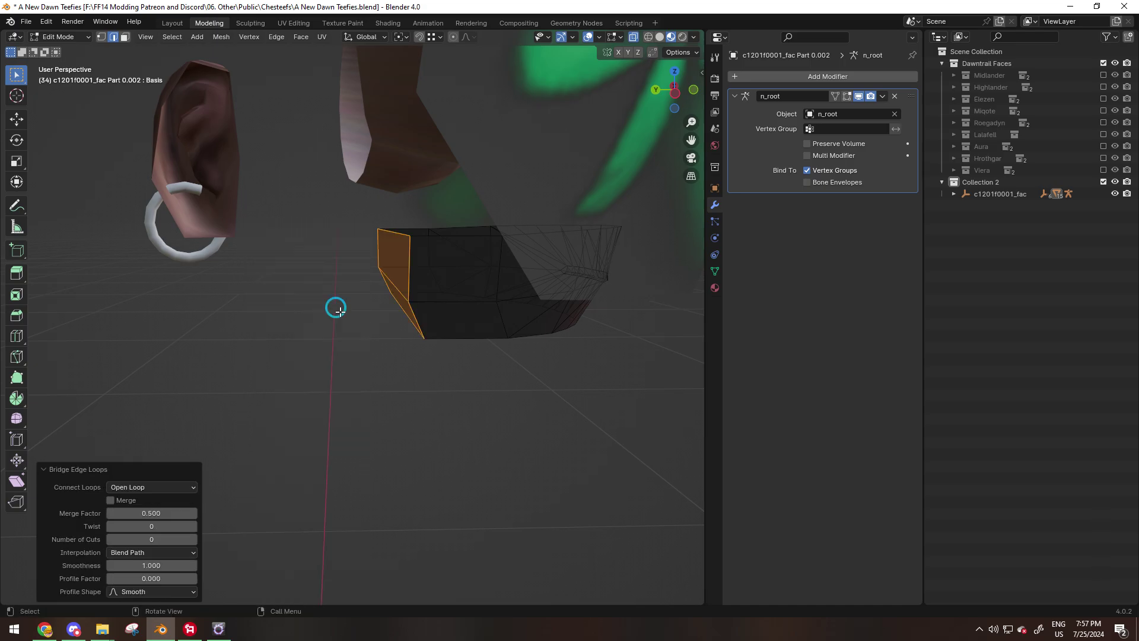
pyautogui.moveTo(475, 310); pyautogui.dragTo(593, 326, button='middle')
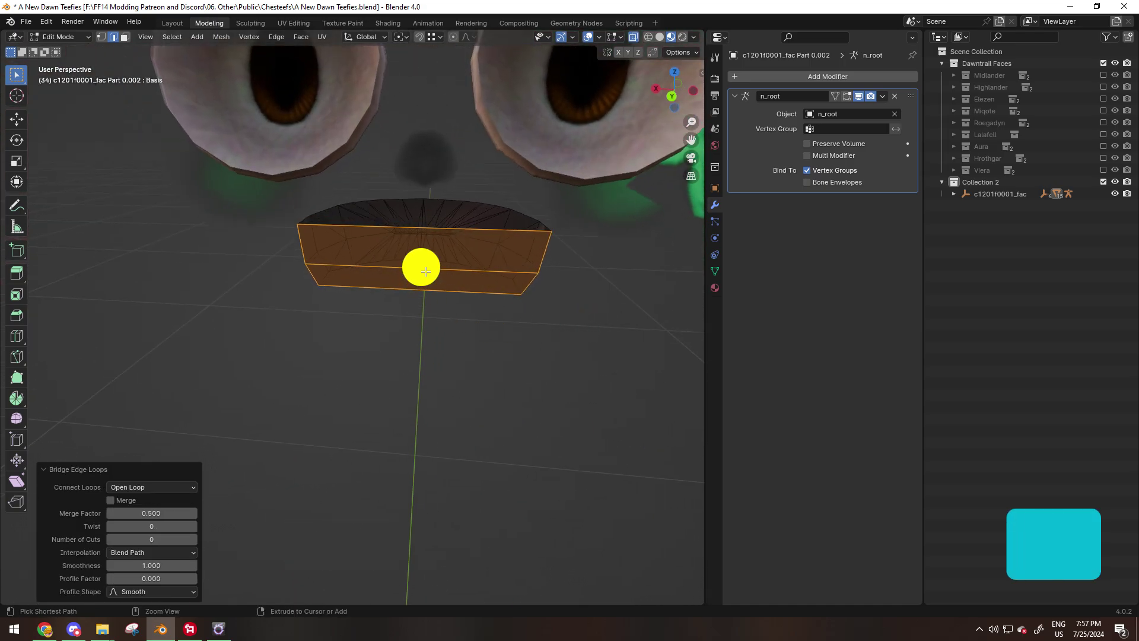
# Cut two vertical edge loops across the mouth's front wall and shift them 0.013866 m along Y
pyautogui.hotkey('ctrl', 'r')
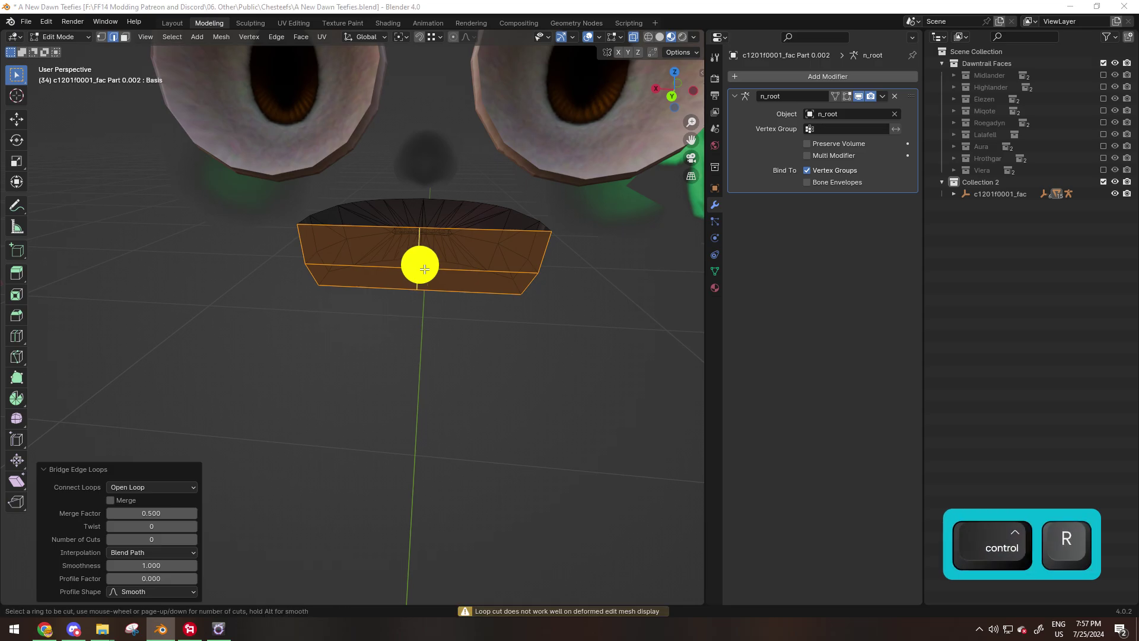
pyautogui.scroll(1, 425, 270)
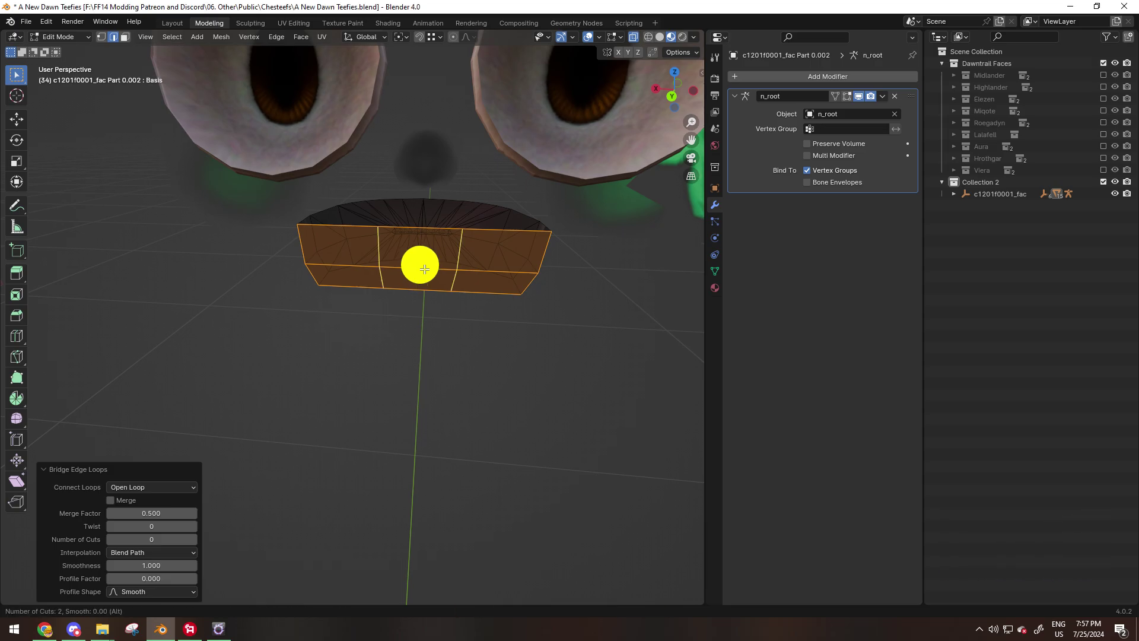
pyautogui.click(425, 269)
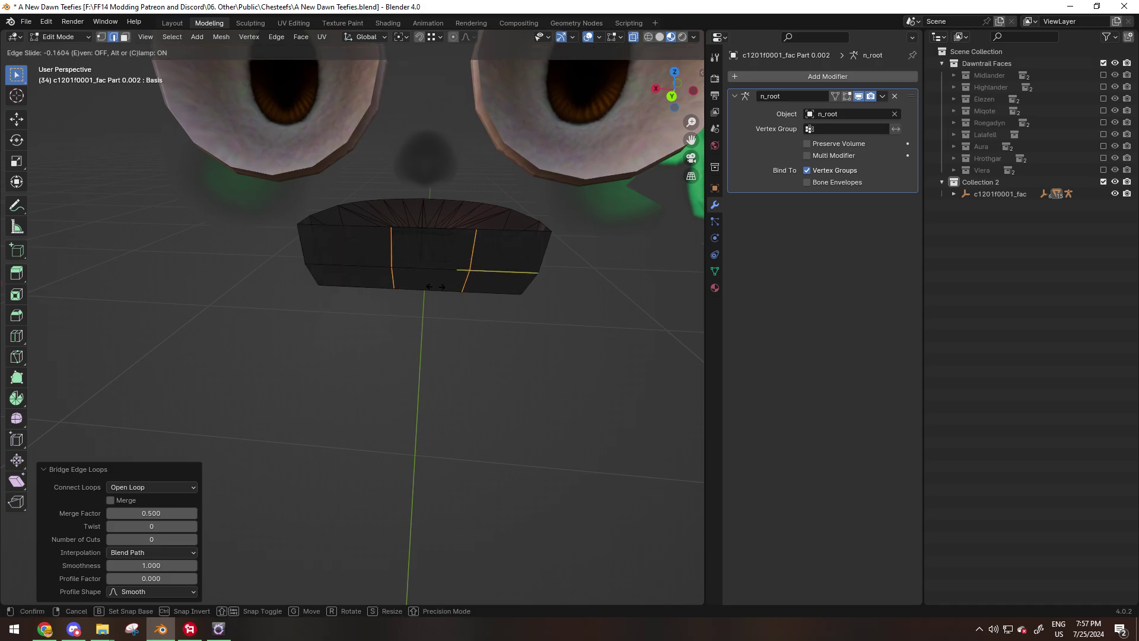
pyautogui.rightClick(435, 287)
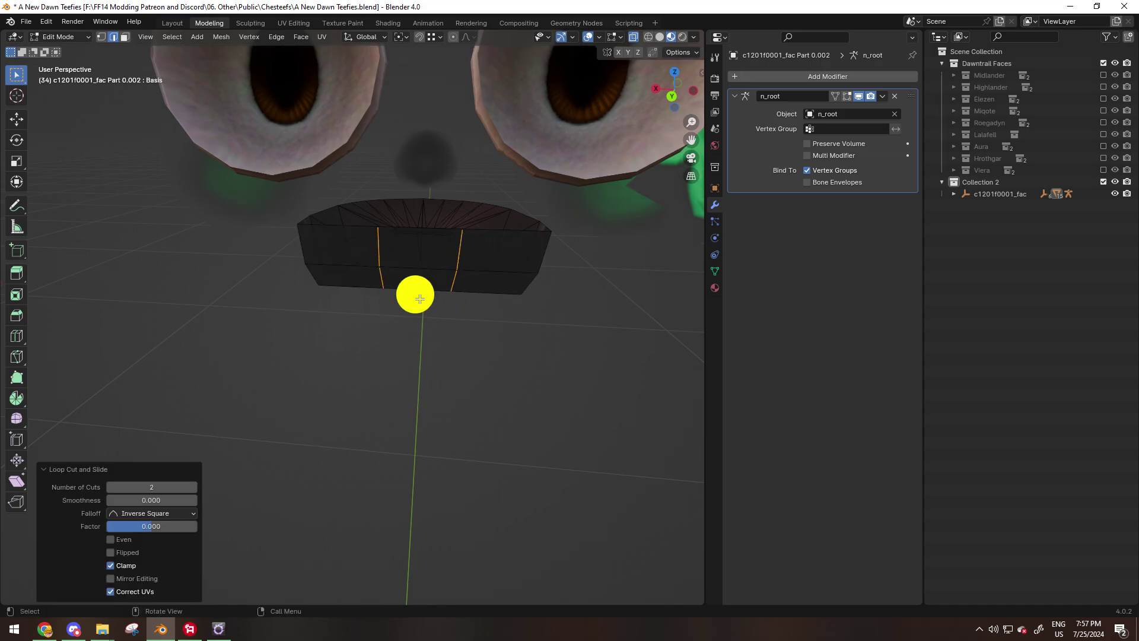
pyautogui.press('g')
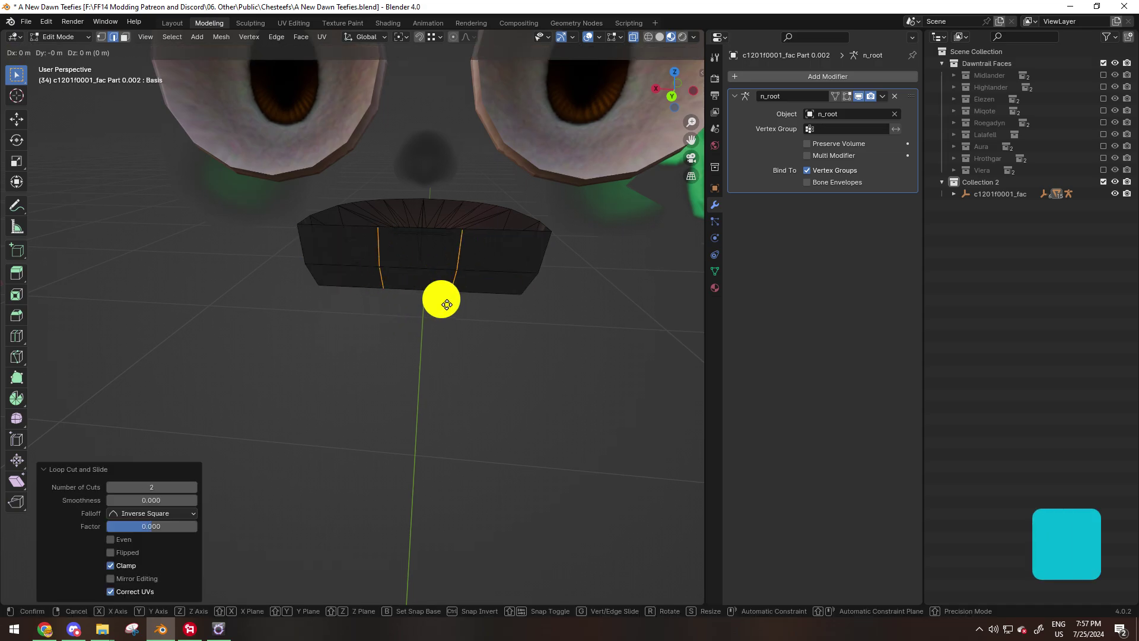
pyautogui.press('y')
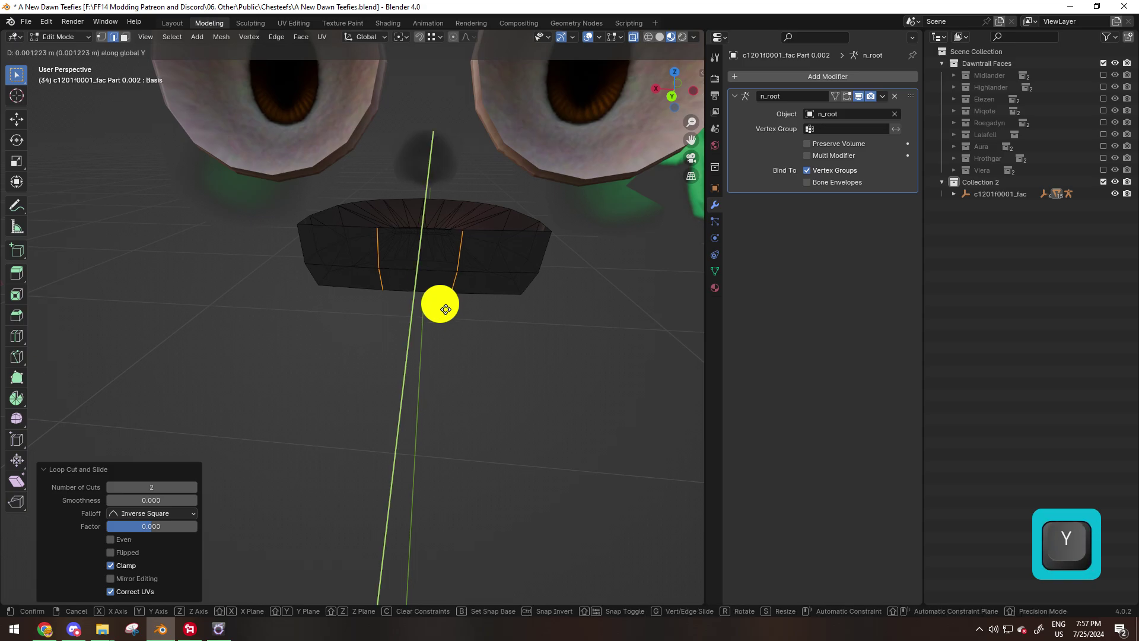
pyautogui.click(438, 323)
pyautogui.moveTo(437, 323); pyautogui.dragTo(242, 303, button='middle')
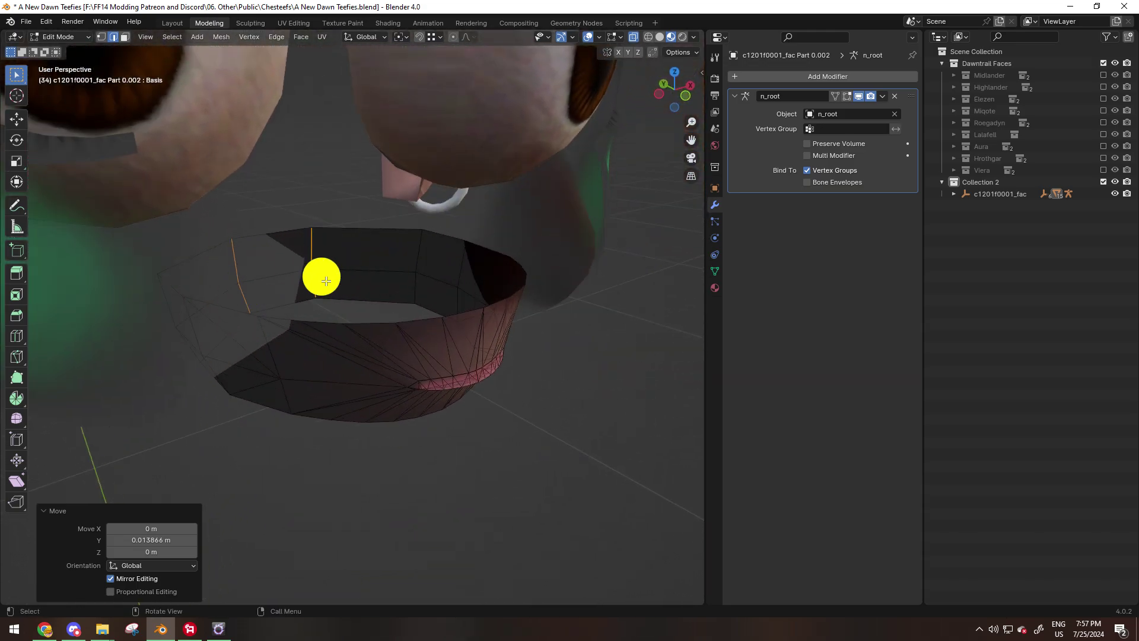
pyautogui.moveTo(320, 273); pyautogui.dragTo(540, 269, button='middle')
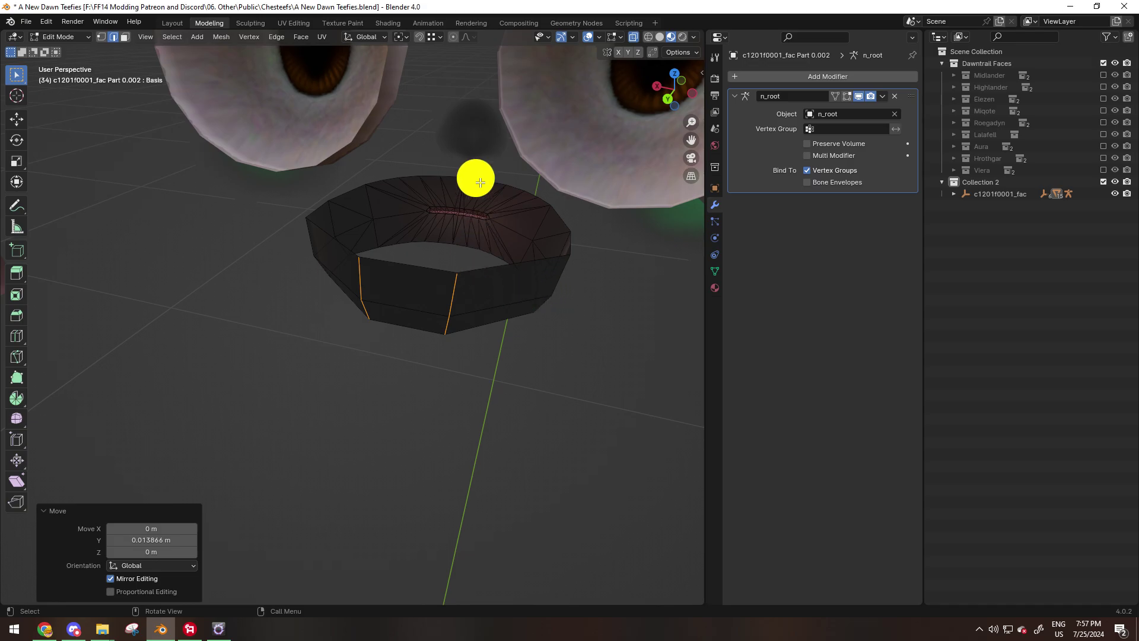
# Triangulate every face of the mouth mesh
pyautogui.press('a')
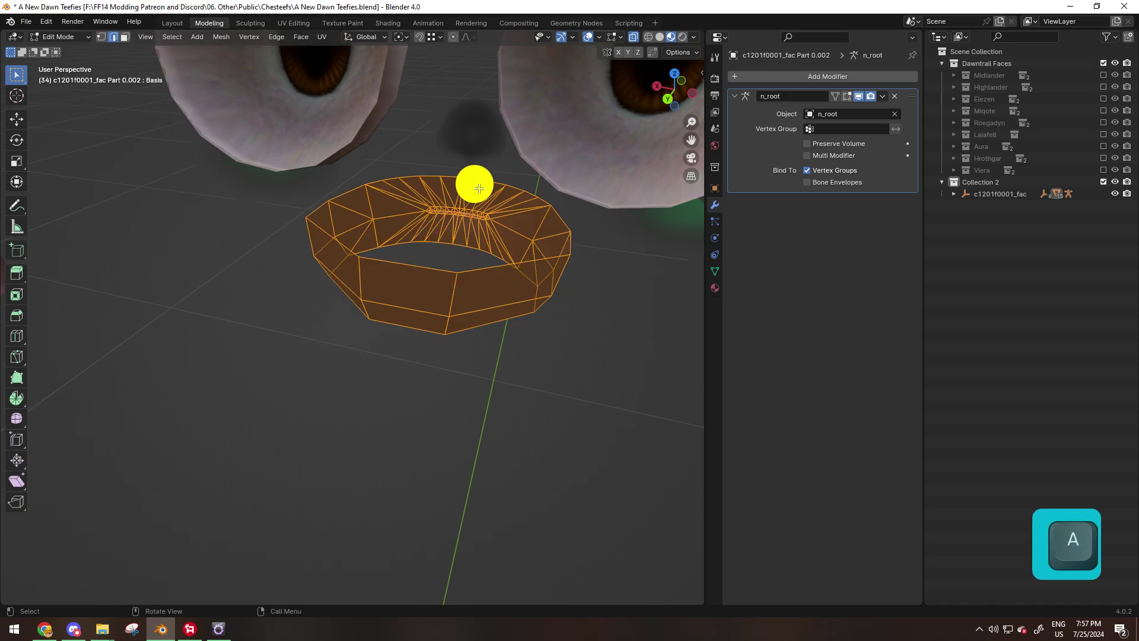
pyautogui.hotkey('ctrl', 't')
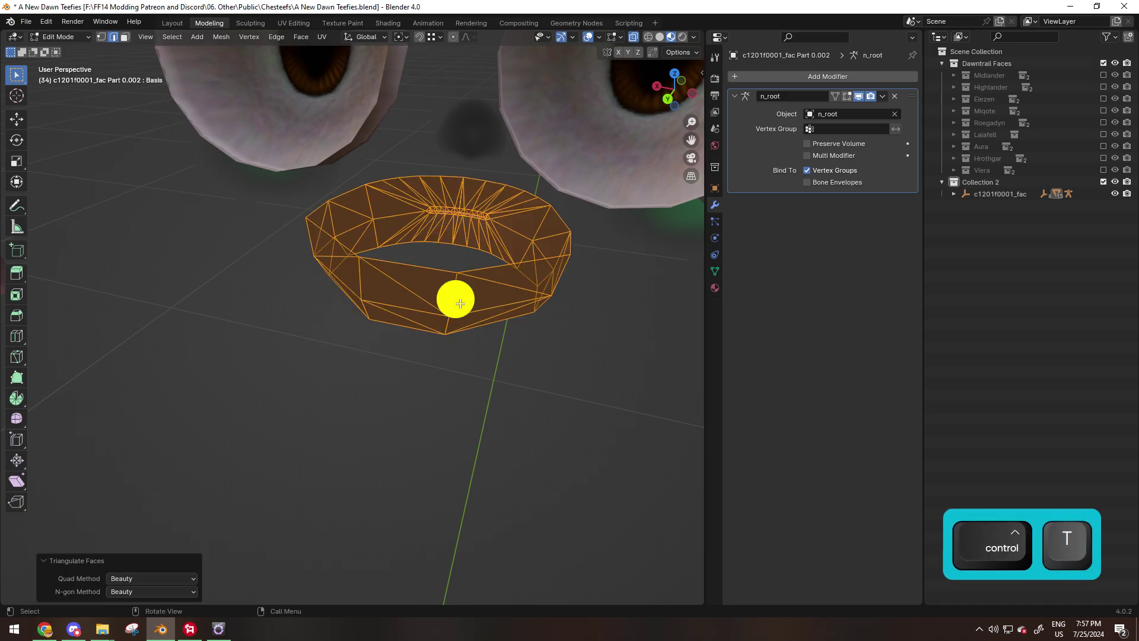
pyautogui.moveTo(420, 285); pyautogui.dragTo(590, 260, button='middle')
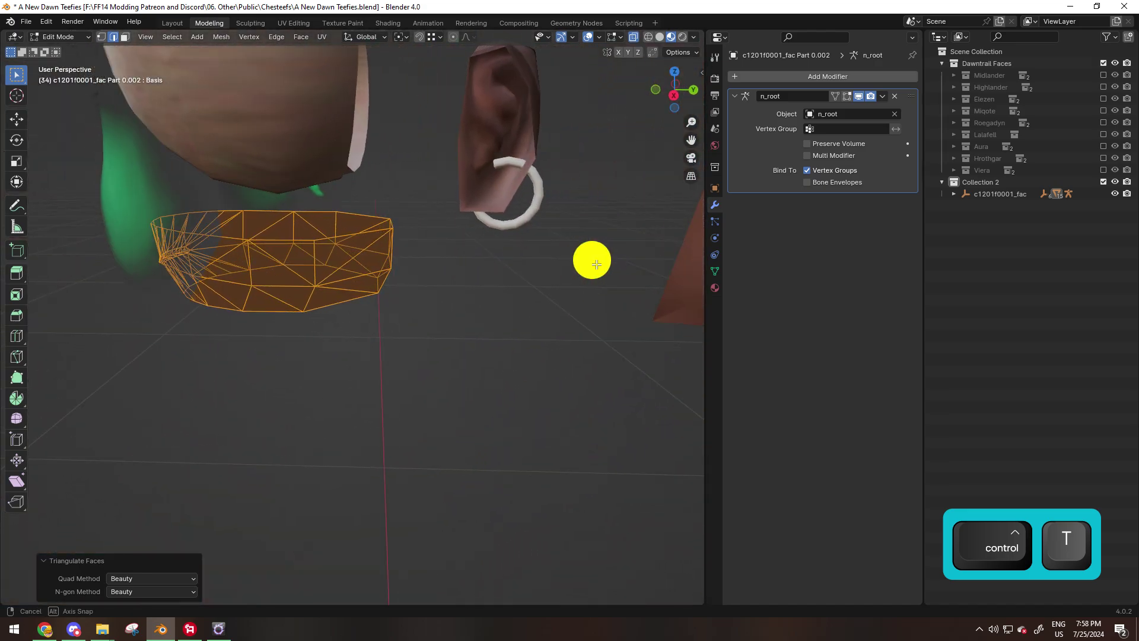
# Scale two rim vertices inward to about 0.715, tapering the front into a ring
pyautogui.click(102, 37)
pyautogui.press('1')
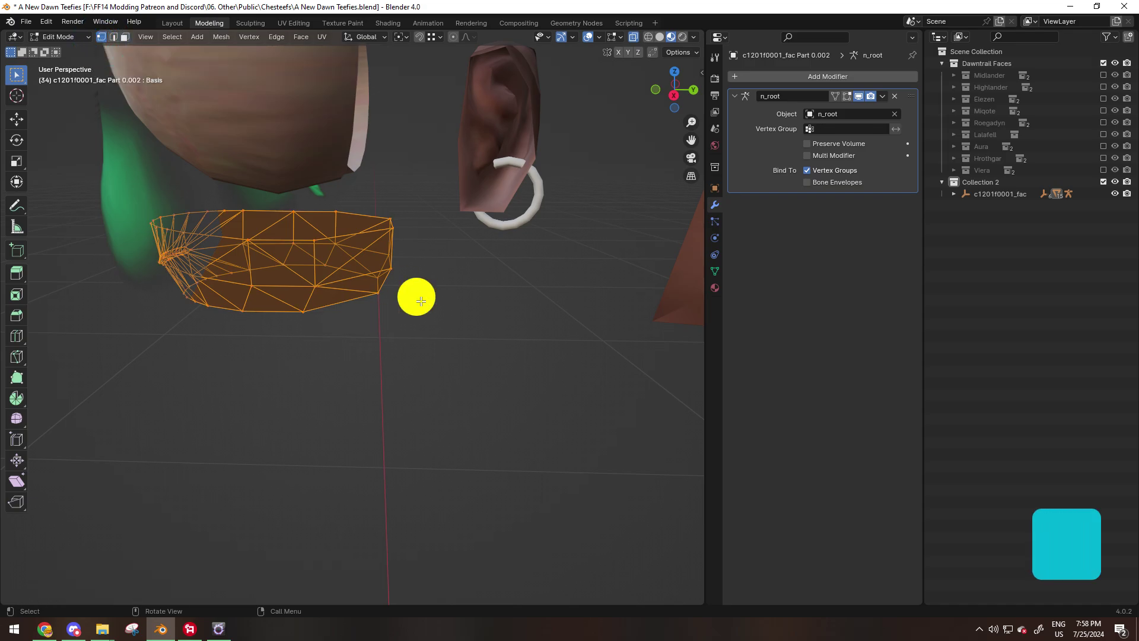
pyautogui.click(336, 212)
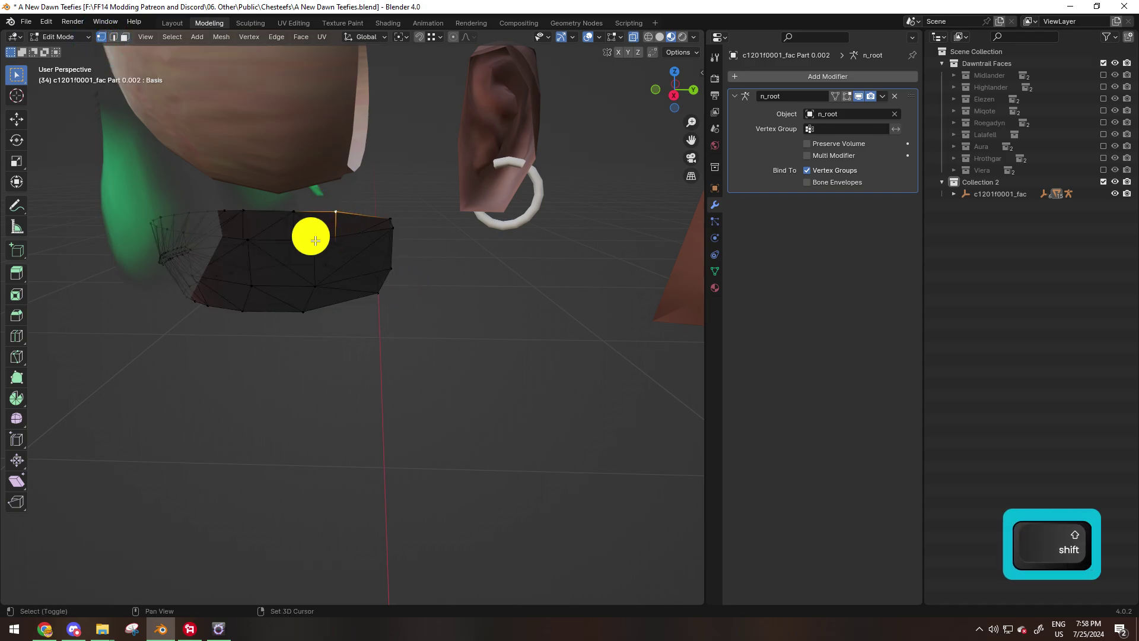
pyautogui.keyDown('shift'); pyautogui.click(323, 238); pyautogui.keyUp('shift')
pyautogui.moveTo(338, 237); pyautogui.dragTo(220, 303, button='middle')
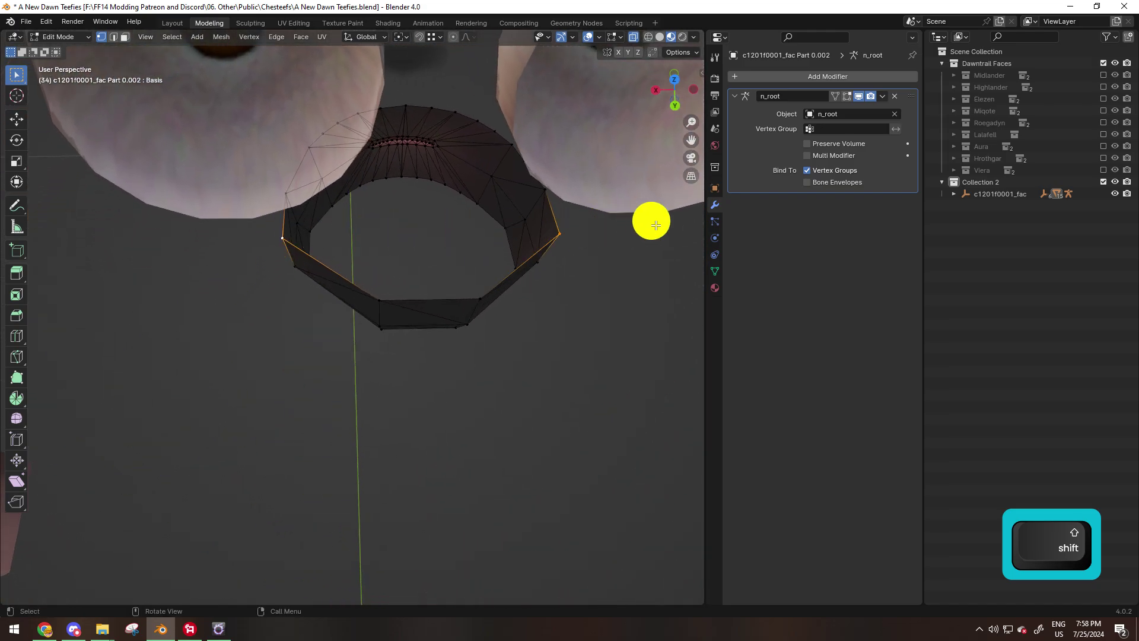
pyautogui.press('s')
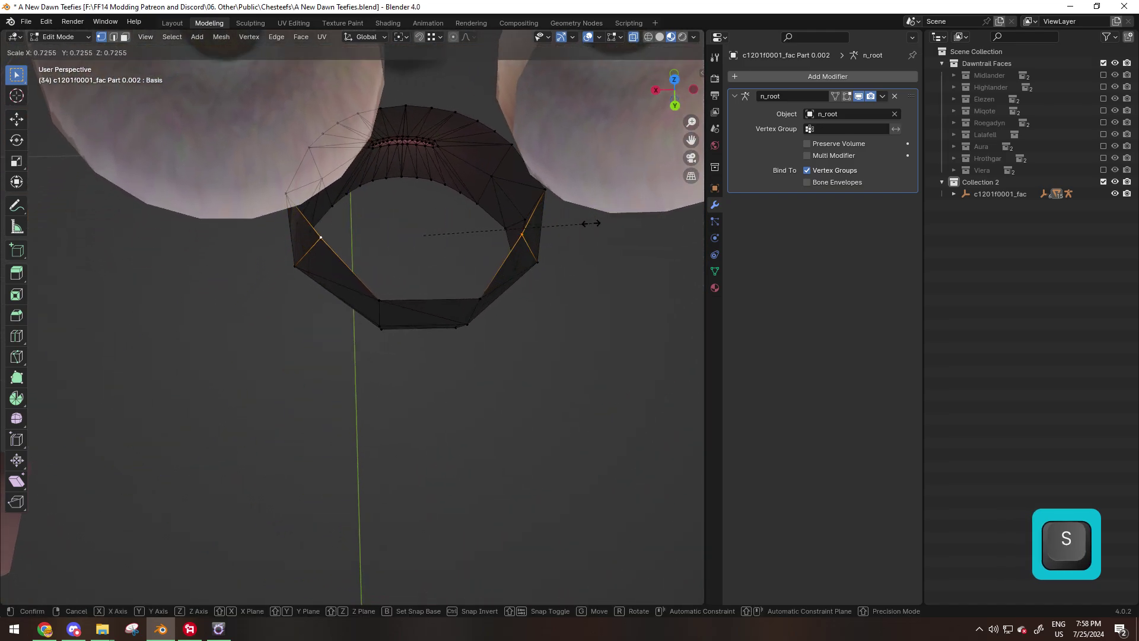
pyautogui.click(588, 222)
pyautogui.moveTo(564, 291); pyautogui.dragTo(340, 226, button='middle')
pyautogui.scroll(-5, 352, 218)
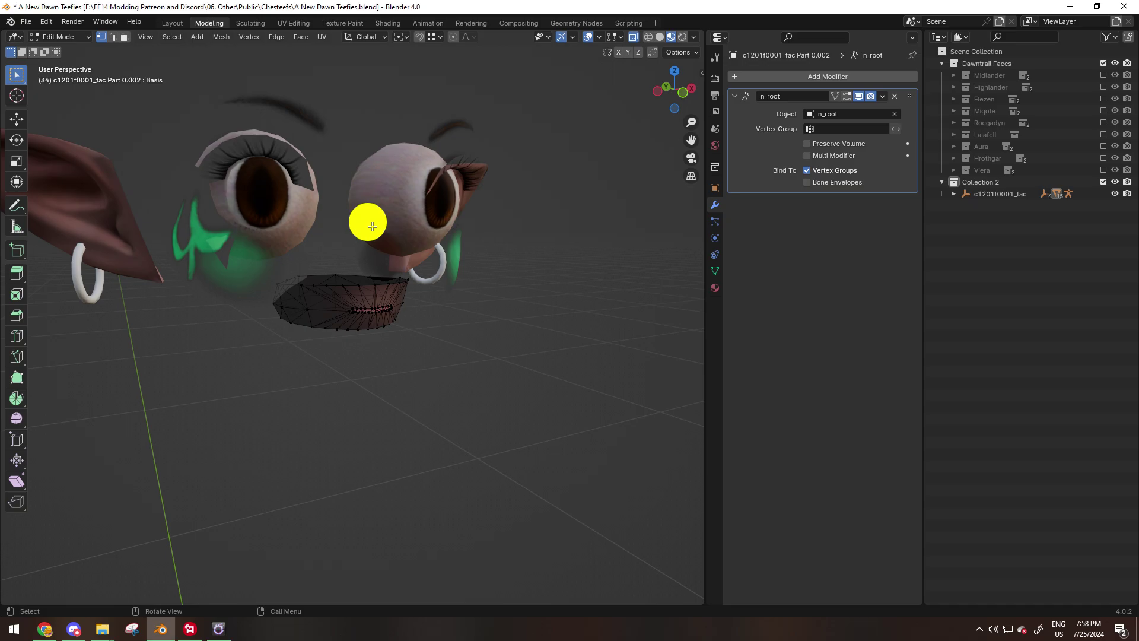
# Return to Object Mode, select Part 0.002 in the outliner and unhide face Part 0.0
pyautogui.press('Tab')
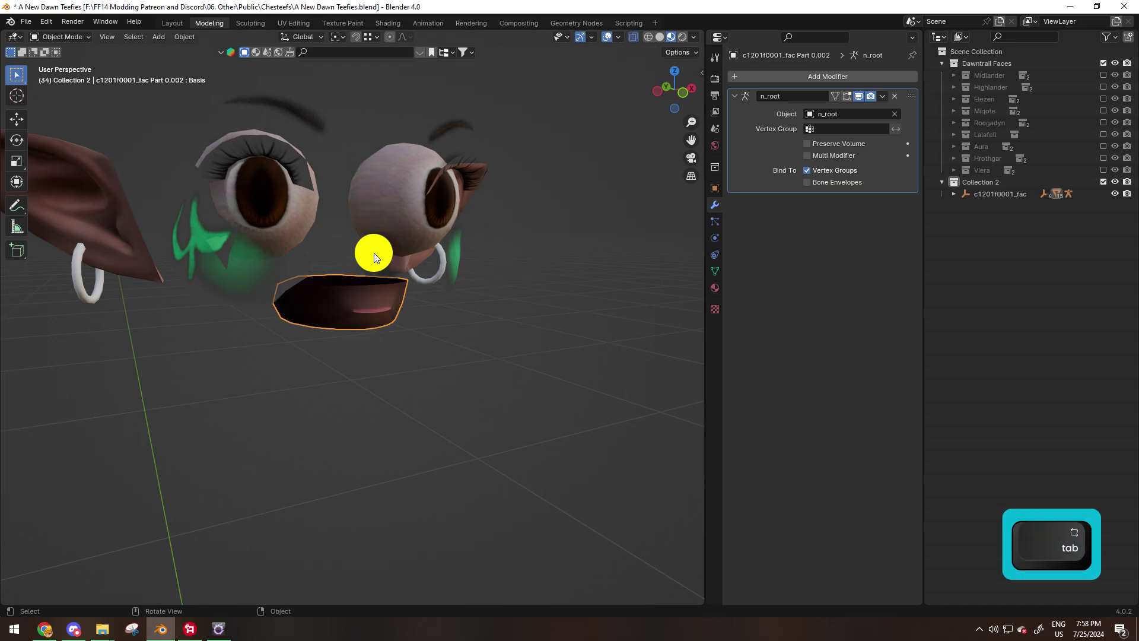
pyautogui.click(953, 194)
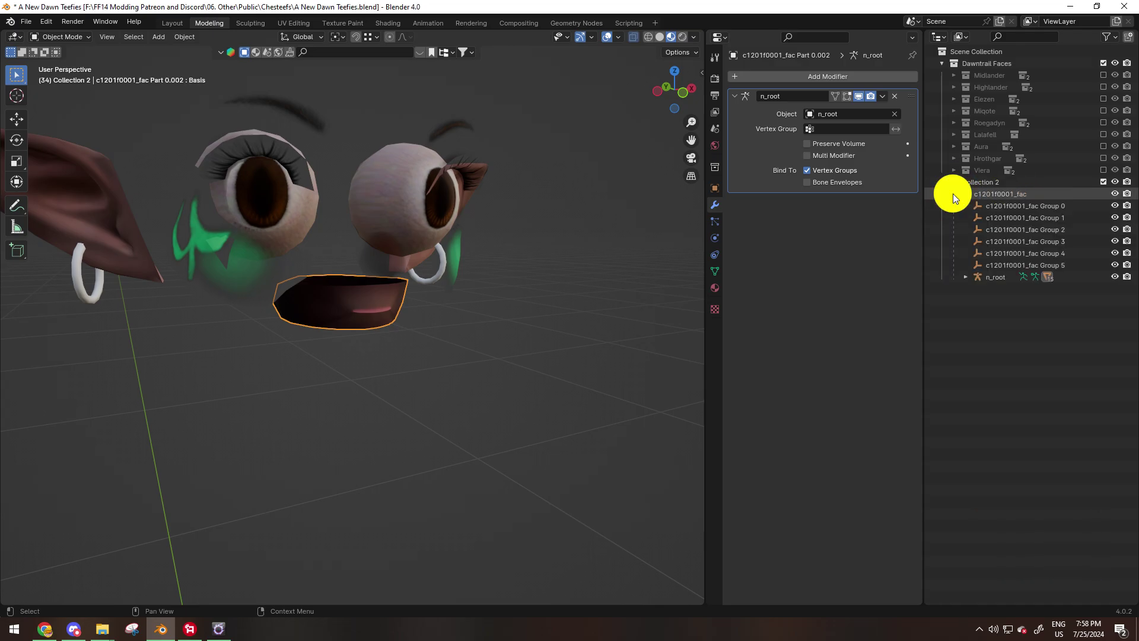
pyautogui.click(965, 277)
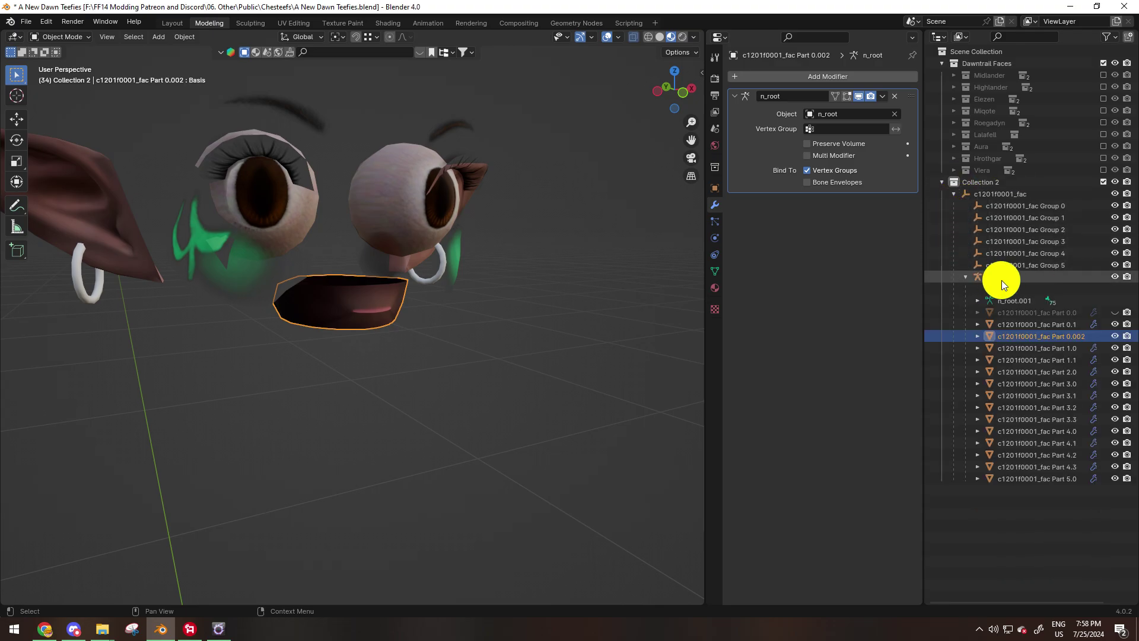
pyautogui.click(1101, 339)
pyautogui.click(1059, 336)
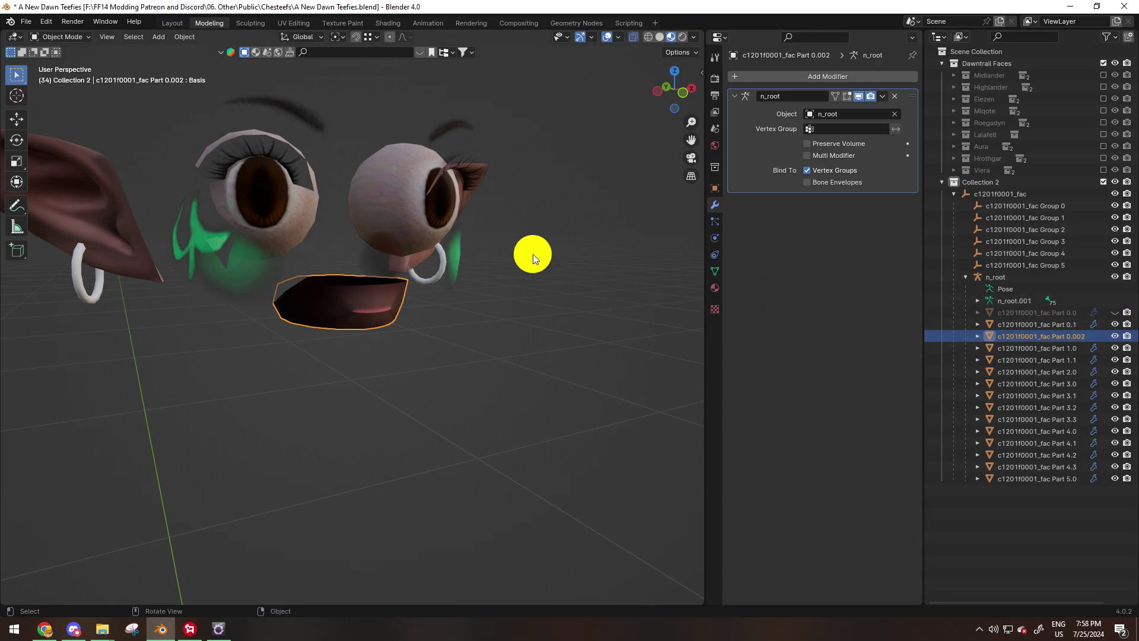
pyautogui.click(1115, 313)
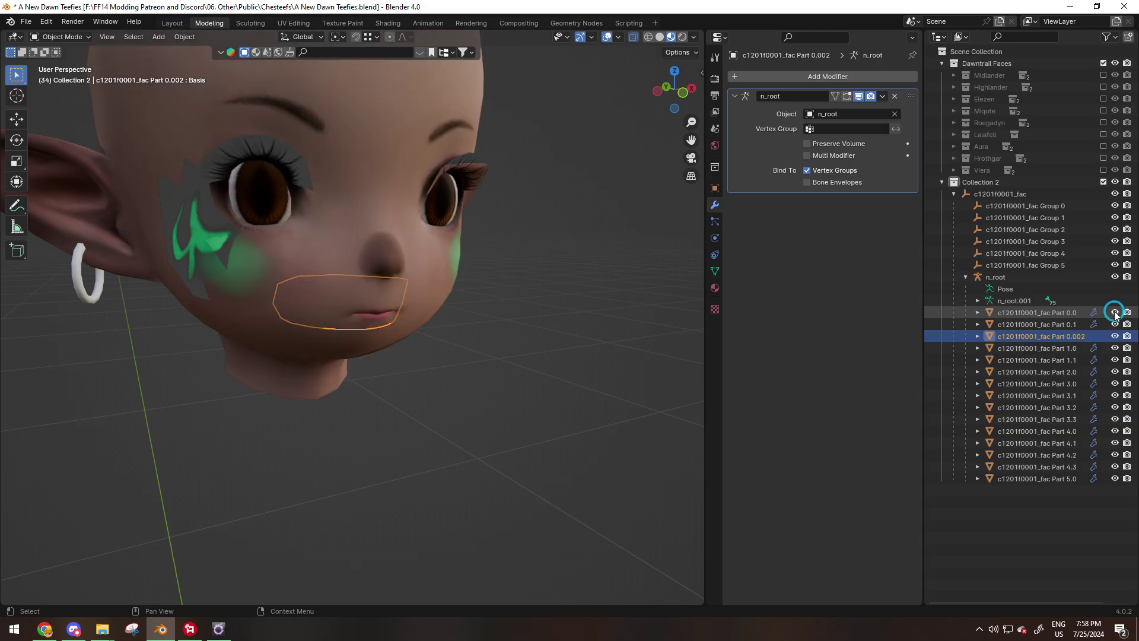
# Join the mouth piece Part 0.002 into the face mesh c1201f0001_fac Part 0.0
pyautogui.keyDown('ctrl'); pyautogui.click(1059, 315); pyautogui.keyUp('ctrl')
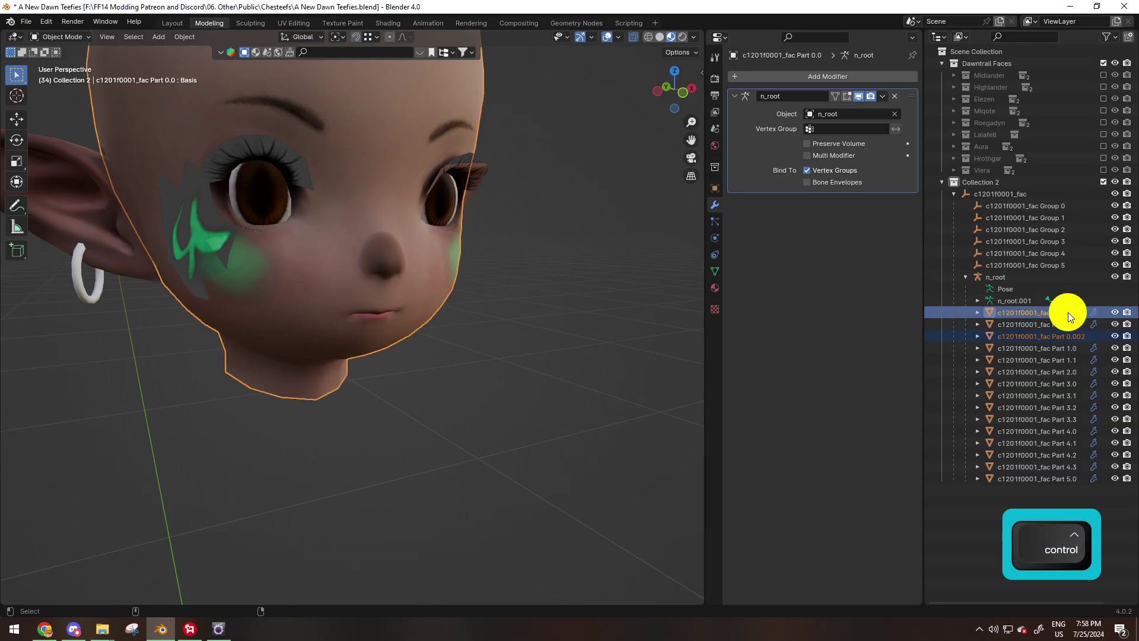
pyautogui.rightClick(530, 205)
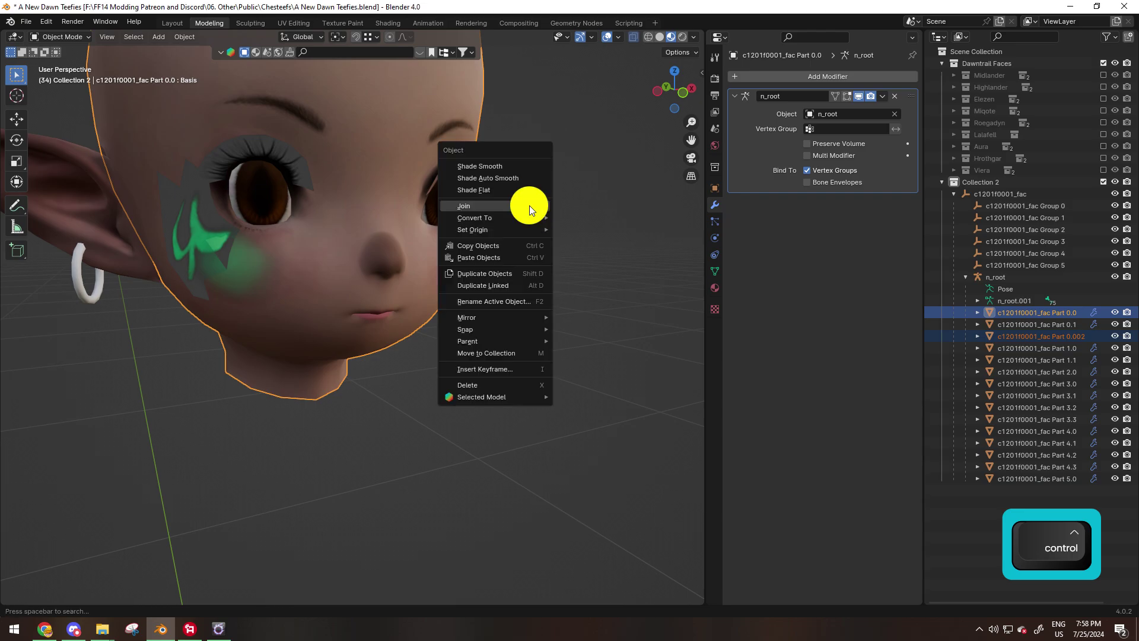
pyautogui.click(529, 205)
pyautogui.scroll(2, 316, 273)
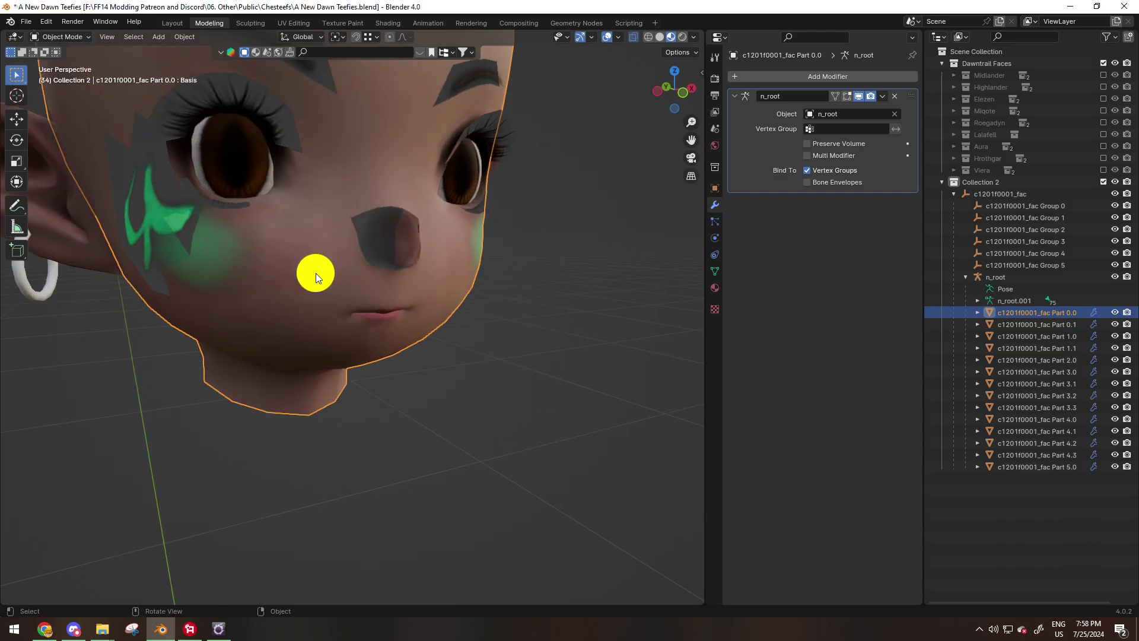
# Turn on armature bone display in the Viewport Overlays
pyautogui.moveTo(654, 325); pyautogui.dragTo(409, 313, button='middle')
pyautogui.scroll(4, 439, 324)
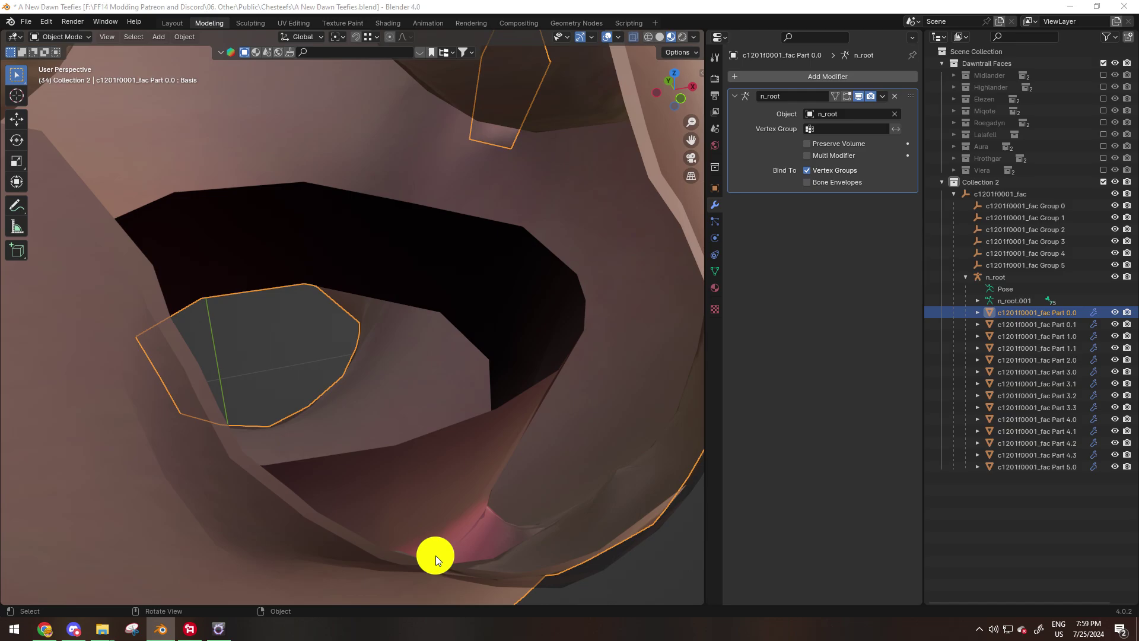
pyautogui.scroll(-10, 435, 556)
pyautogui.moveTo(460, 400); pyautogui.dragTo(531, 126, button='middle')
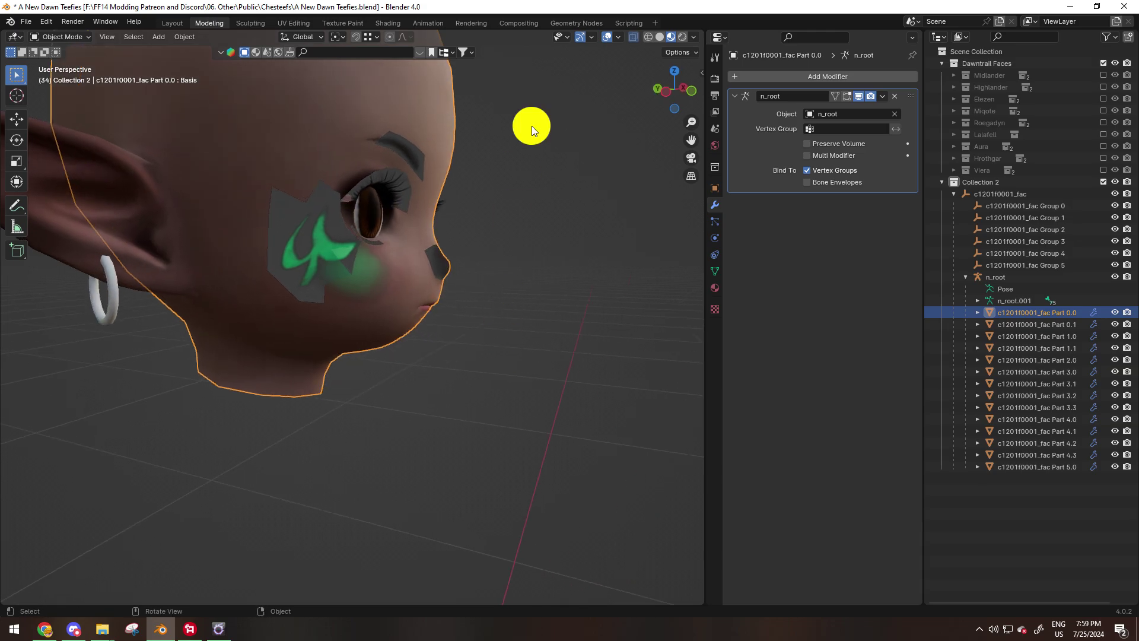
pyautogui.click(617, 36)
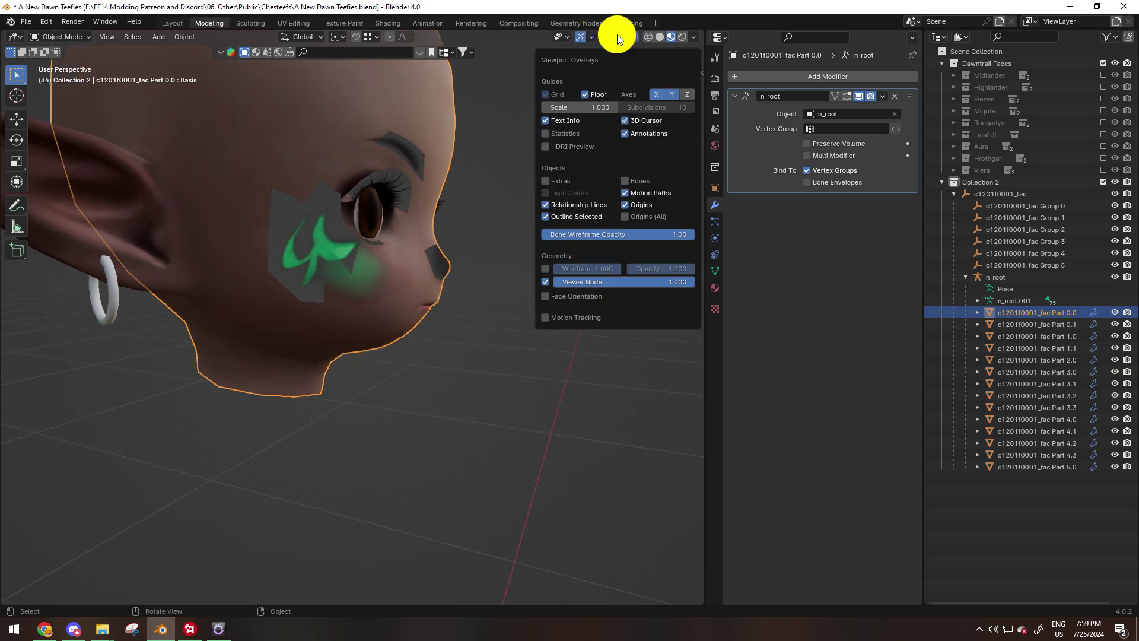
pyautogui.click(628, 180)
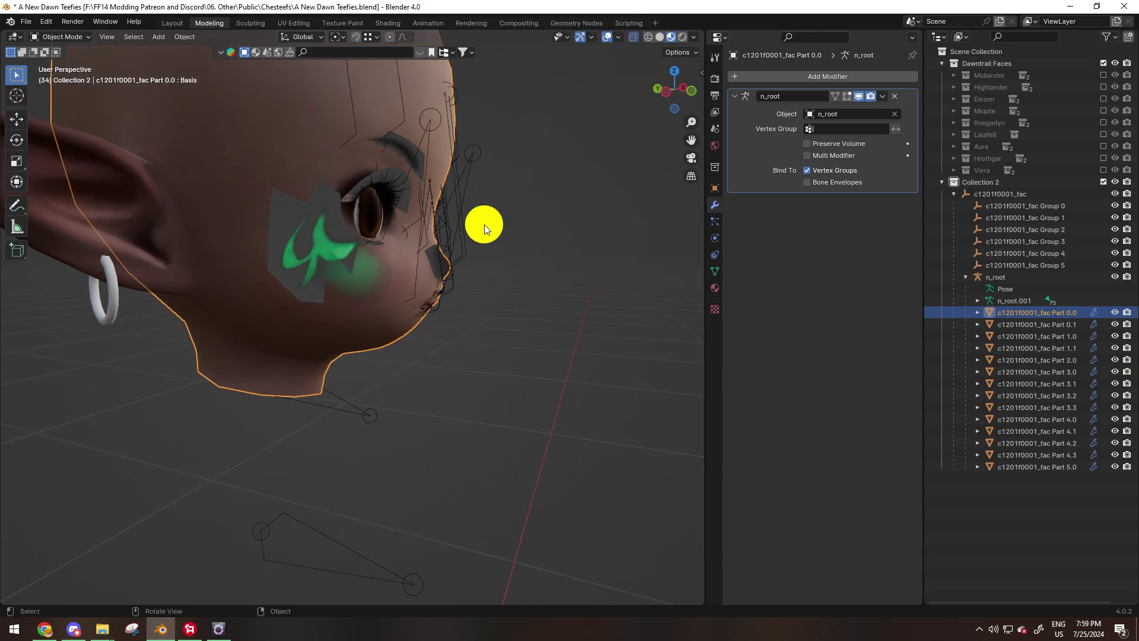
# Put the n_root armature into Pose Mode and select the j_f_ago jaw bone
pyautogui.click(465, 175)
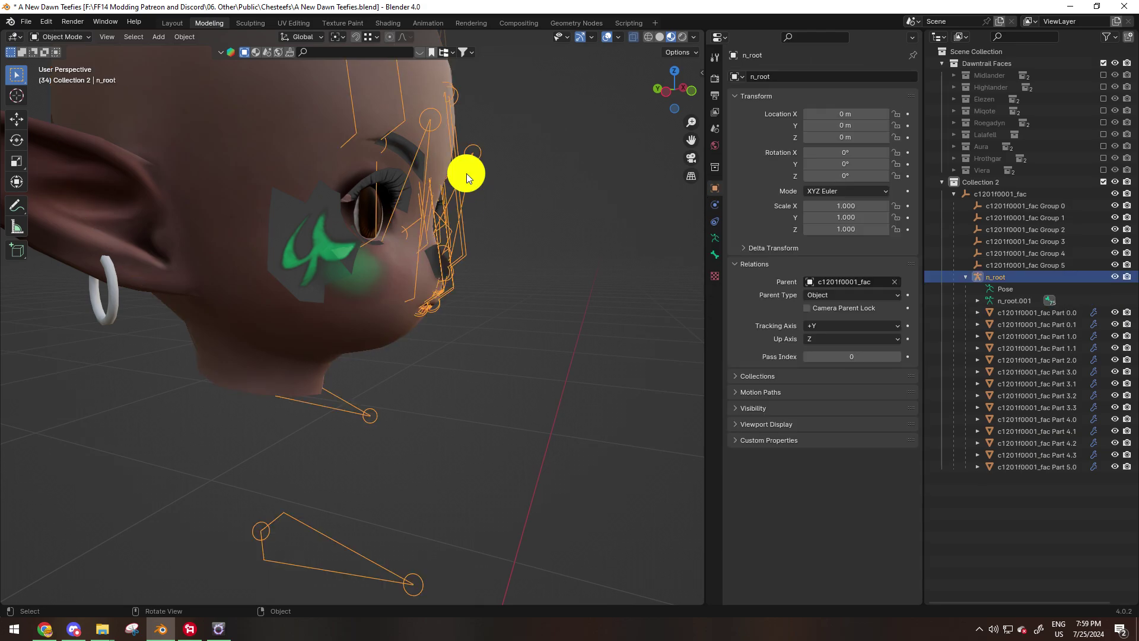
pyautogui.click(76, 37)
pyautogui.click(78, 74)
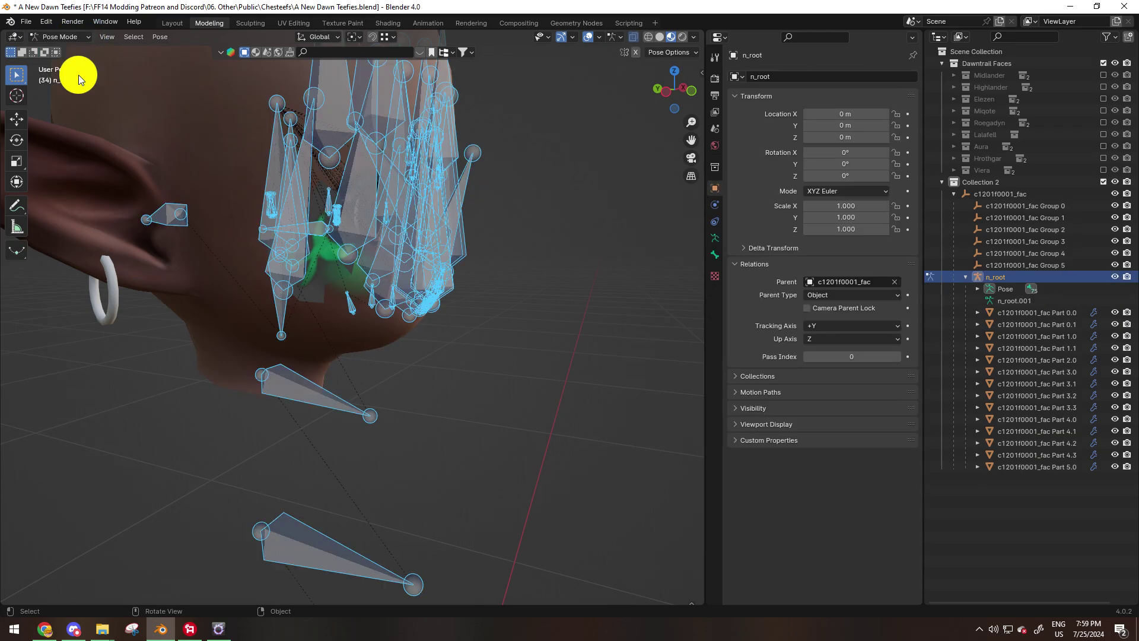
pyautogui.scroll(2, 259, 178)
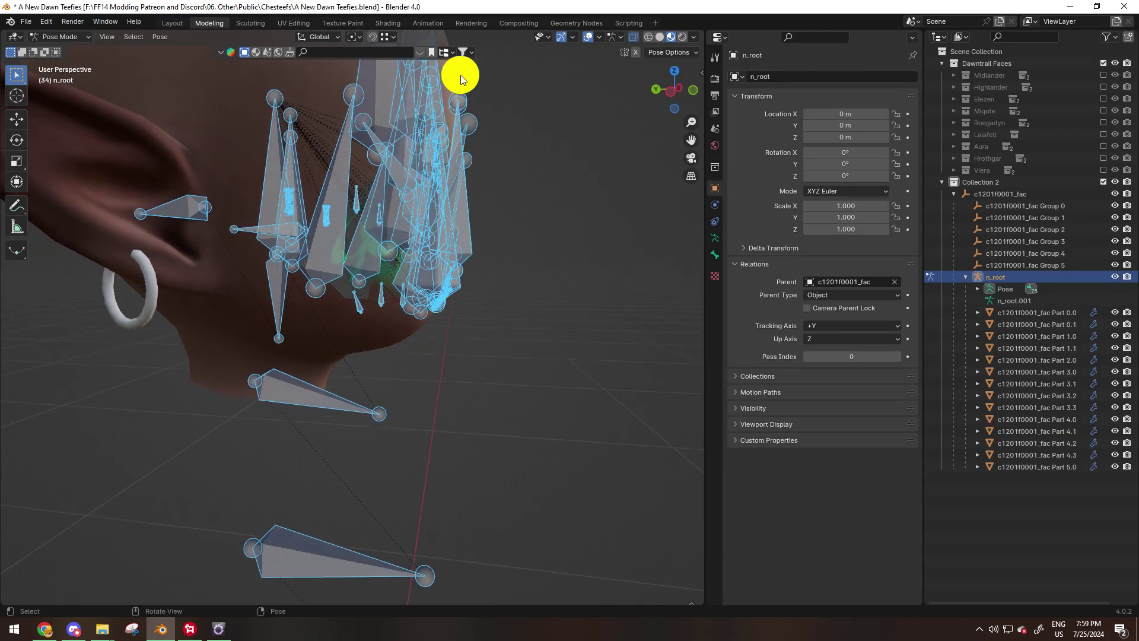
pyautogui.click(270, 123)
pyautogui.moveTo(300, 166); pyautogui.dragTo(282, 105, button='middle')
pyautogui.click(288, 106)
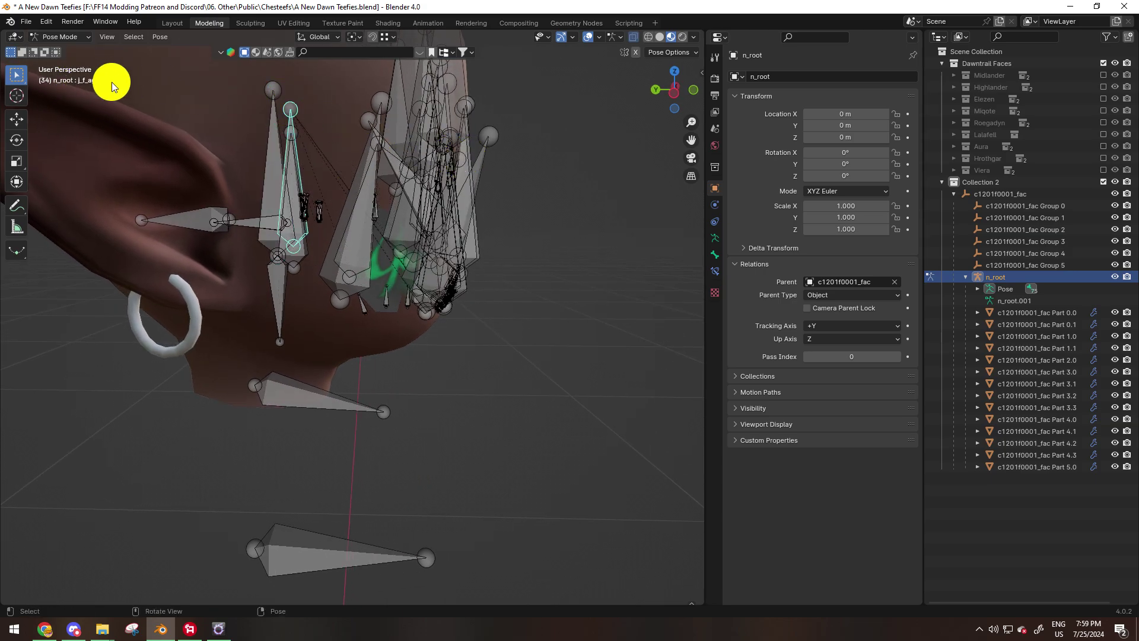
# Test-rotate the j_f_ago jaw bone 16.7° about Z to open the mouth
pyautogui.press('r')
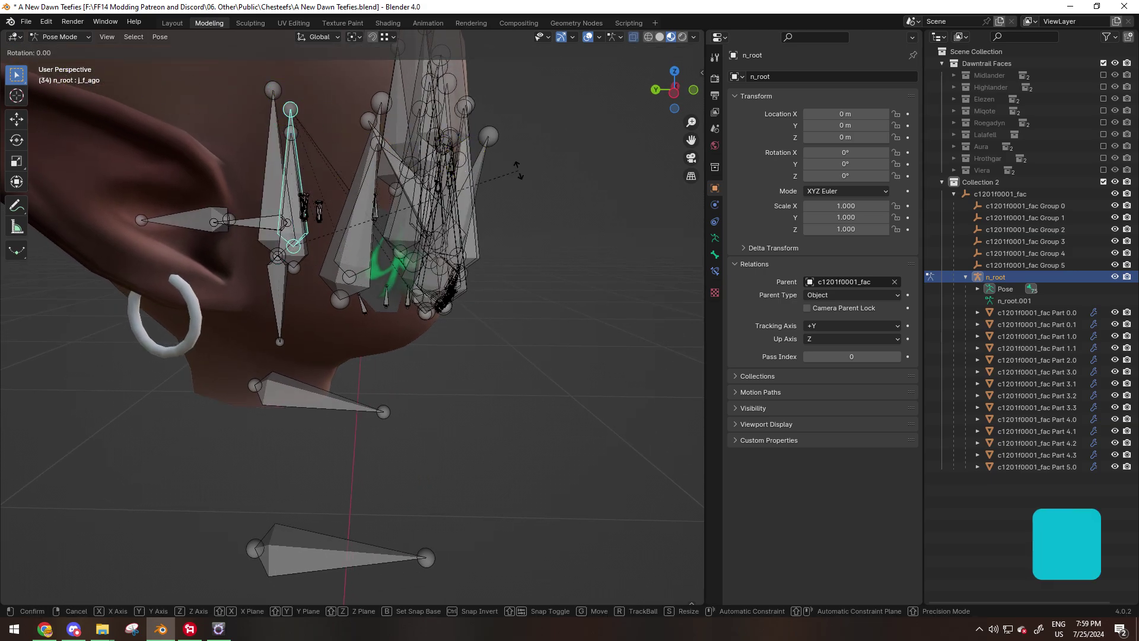
pyautogui.click(542, 247)
pyautogui.moveTo(542, 247); pyautogui.dragTo(231, 209, button='middle')
pyautogui.hotkey('alt', 'z')
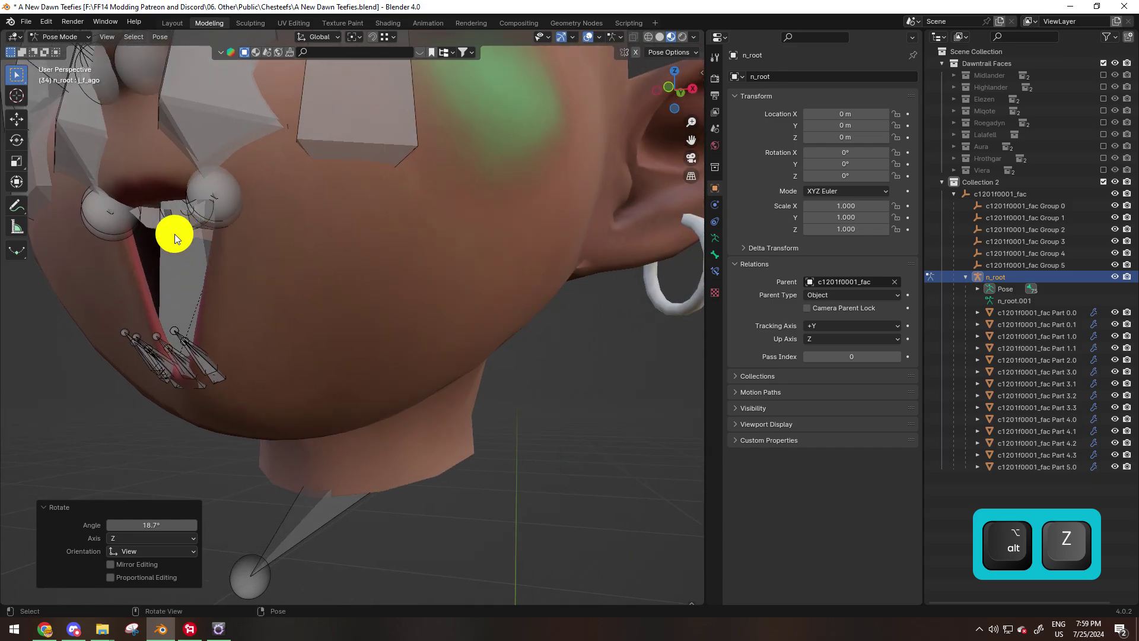
pyautogui.moveTo(169, 236); pyautogui.dragTo(471, 271, button='middle')
# Undo the trial jaw rotation
pyautogui.hotkey('ctrl', 'z')
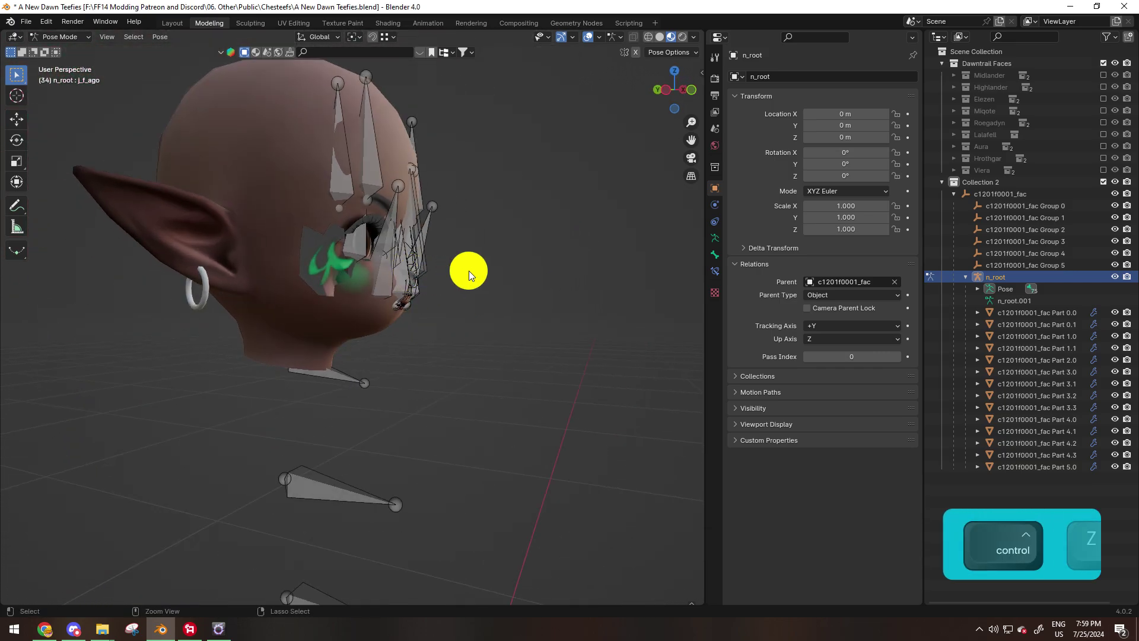
pyautogui.click(48, 21)
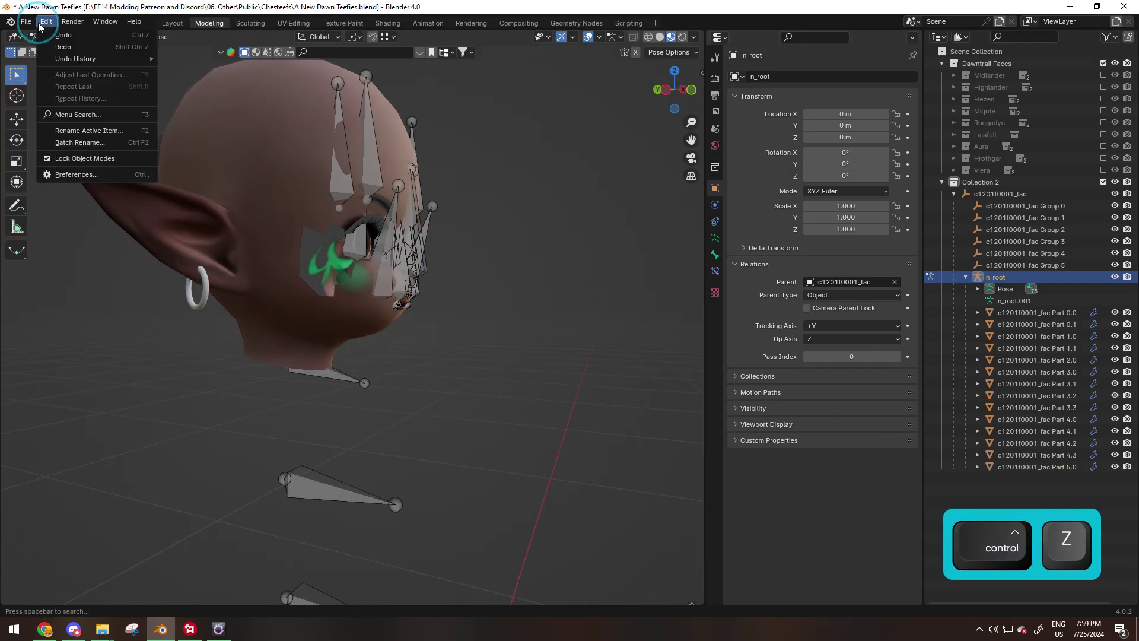
pyautogui.moveTo(527, 270); pyautogui.dragTo(465, 278, button='middle')
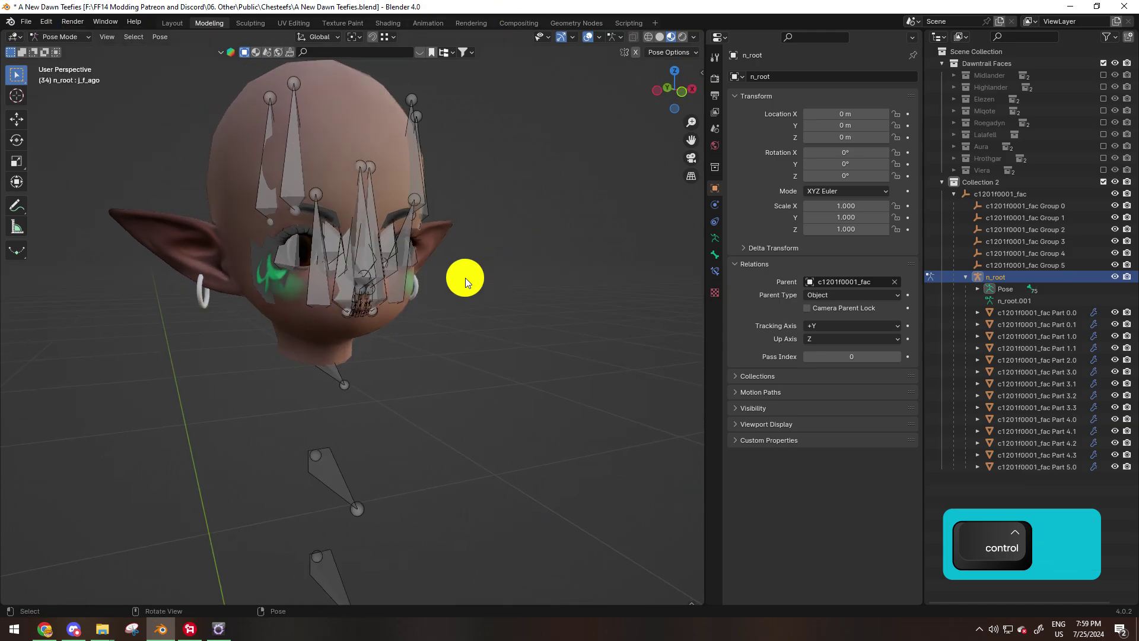
pyautogui.click(79, 39)
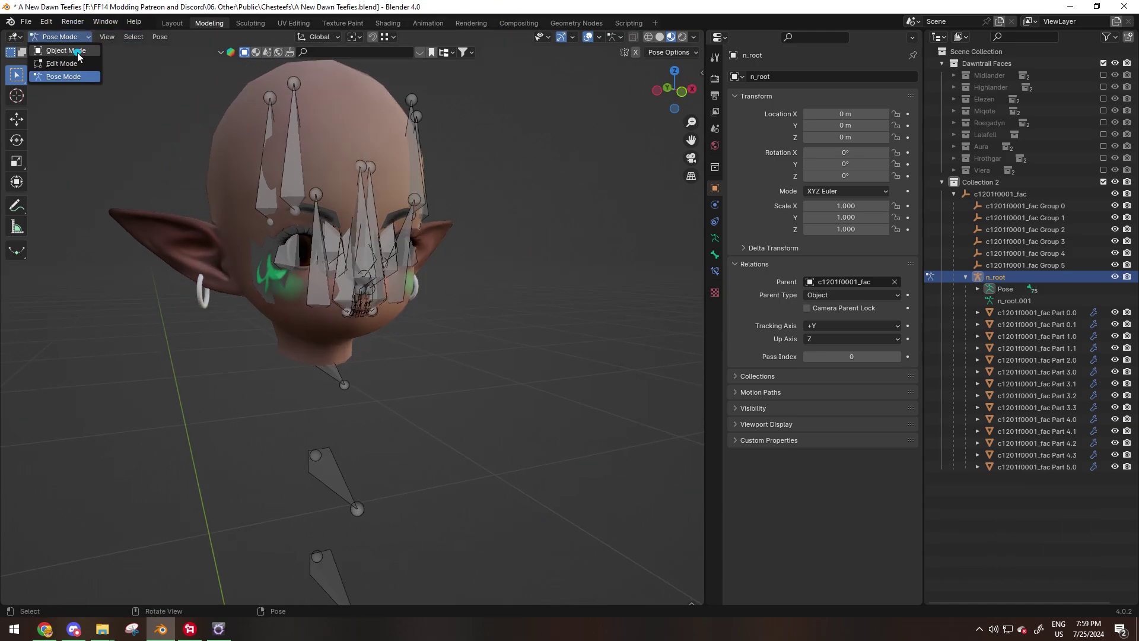
# Back in Object Mode, include the Lalafell M & F Teeth collection and exclude Collection 2
pyautogui.click(70, 51)
pyautogui.click(610, 279)
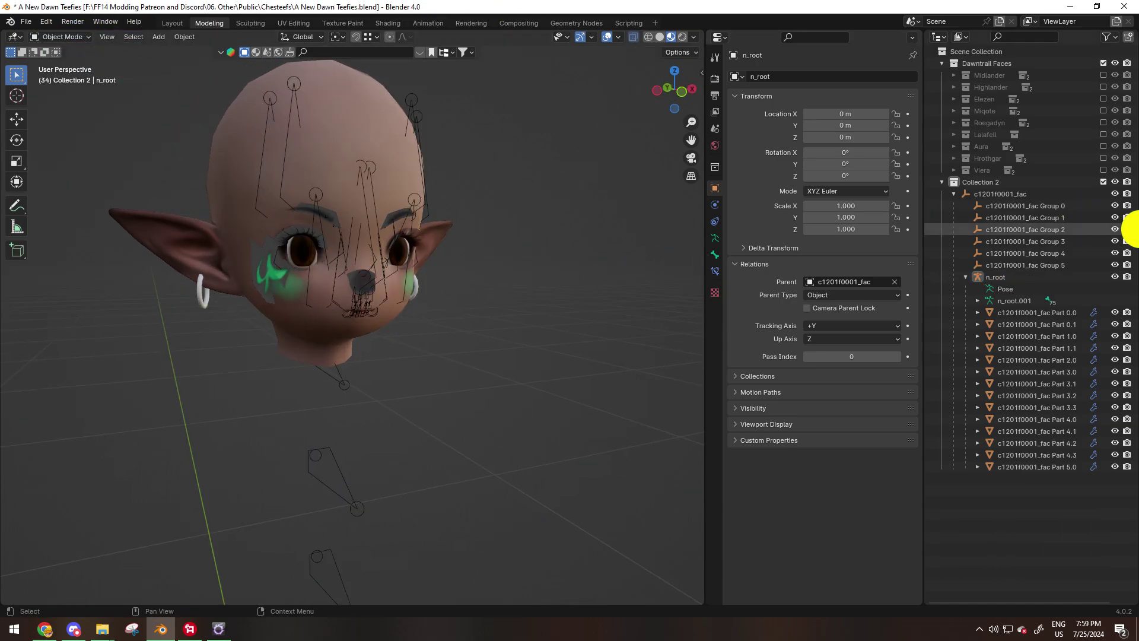
pyautogui.click(954, 135)
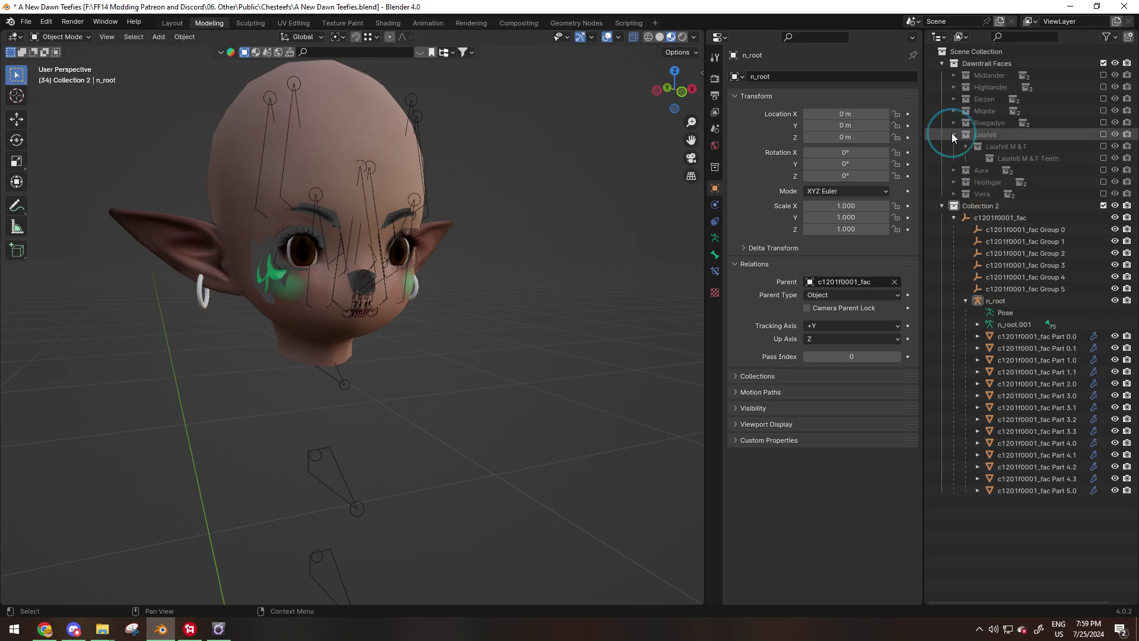
pyautogui.click(1107, 159)
pyautogui.scroll(4, 524, 290)
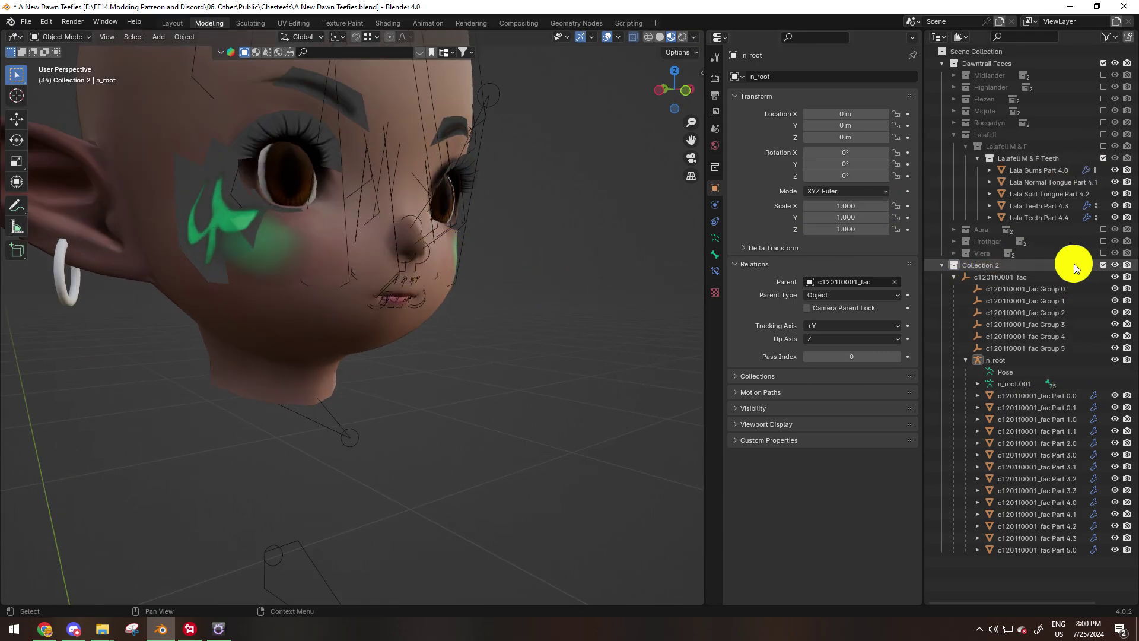
pyautogui.click(1106, 263)
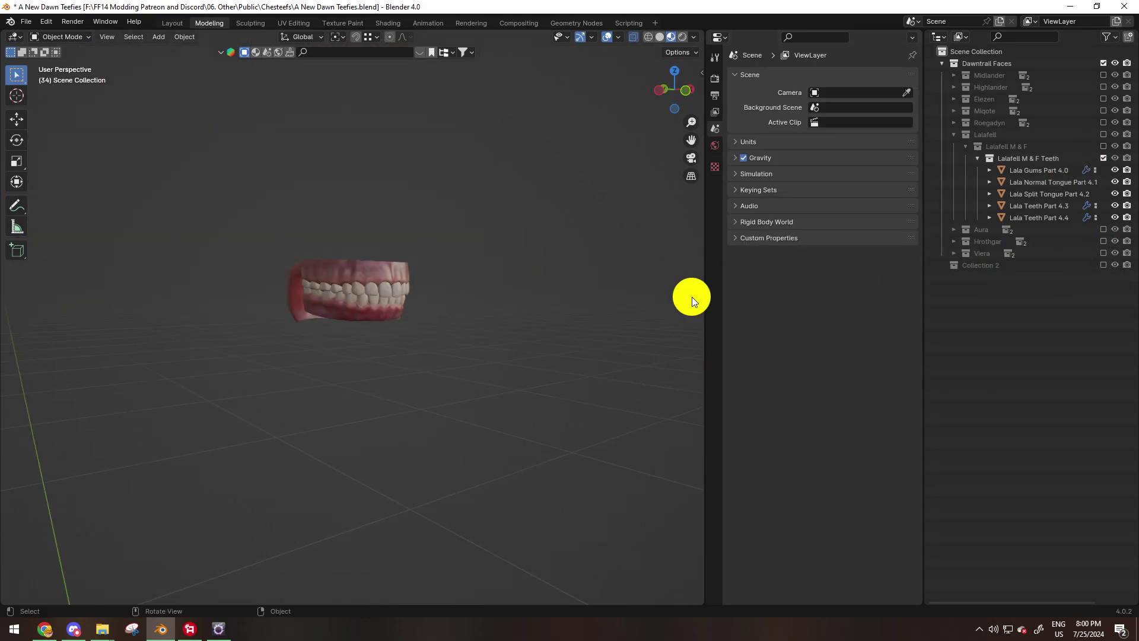
pyautogui.scroll(5, 387, 295)
pyautogui.moveTo(440, 268)
pyautogui.mouseDown(button='middle')
pyautogui.moveTo(425, 297)
pyautogui.moveTo(425, 277)
pyautogui.mouseUp(button='middle')
# Hide Lala Split Tongue Part 4.2 in the outliner
pyautogui.click(1030, 170)
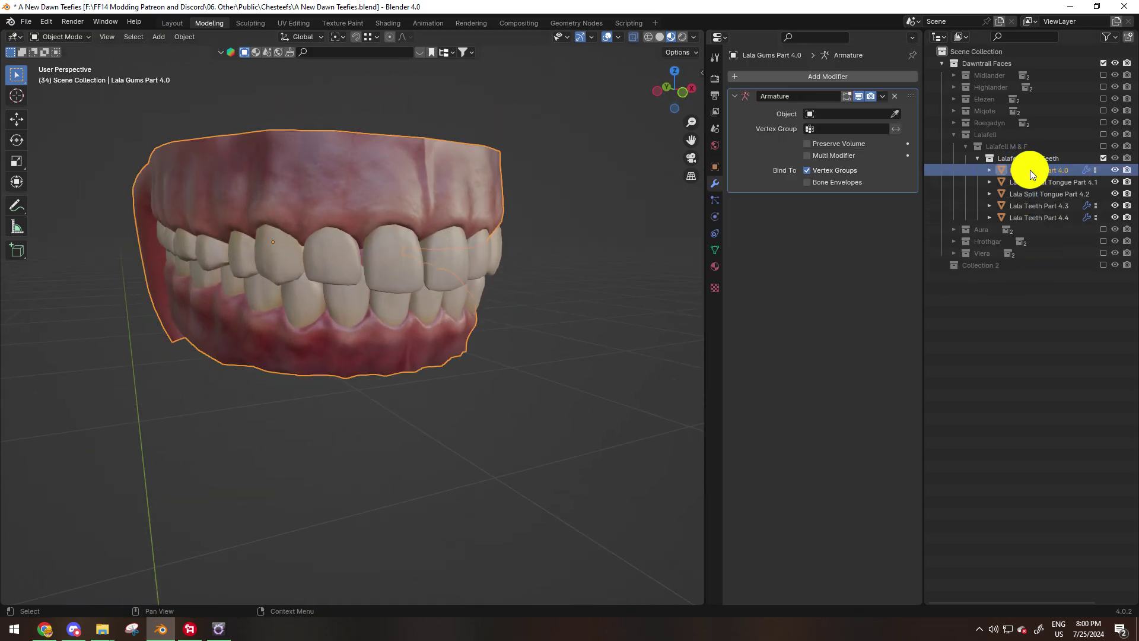
pyautogui.click(1043, 181)
pyautogui.click(1047, 194)
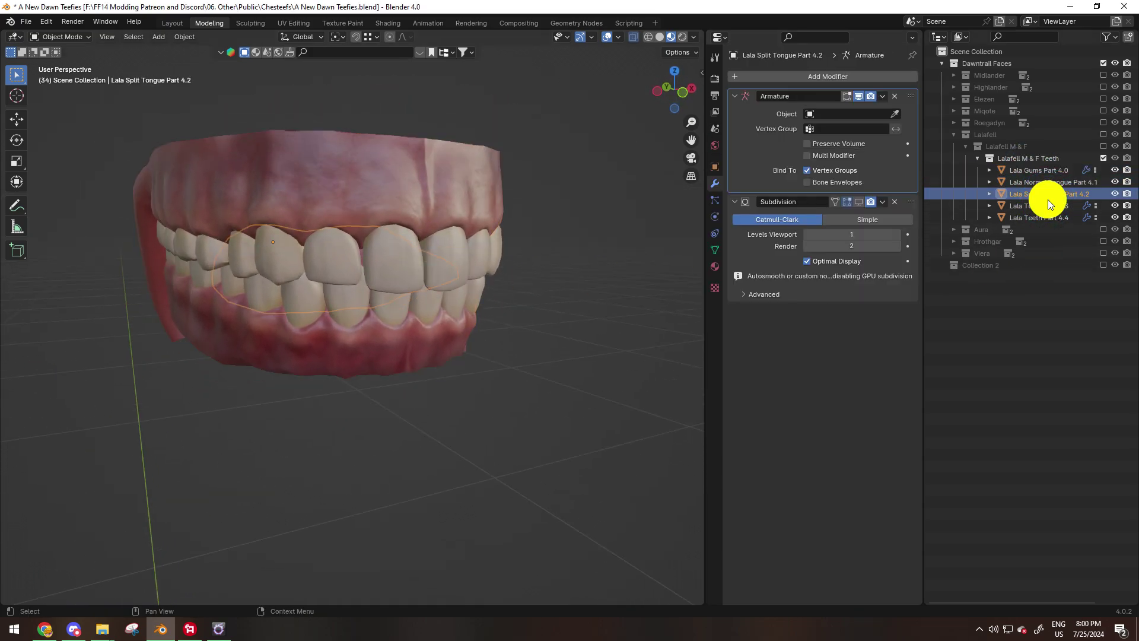
pyautogui.click(1046, 184)
pyautogui.click(1048, 197)
pyautogui.click(1048, 197)
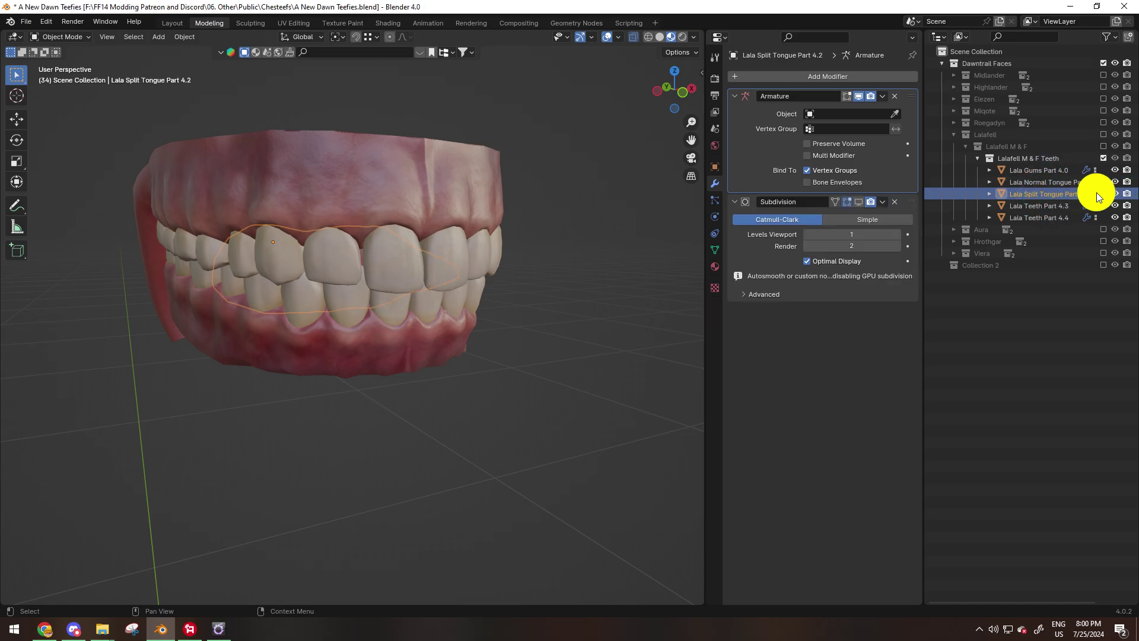
pyautogui.click(1115, 194)
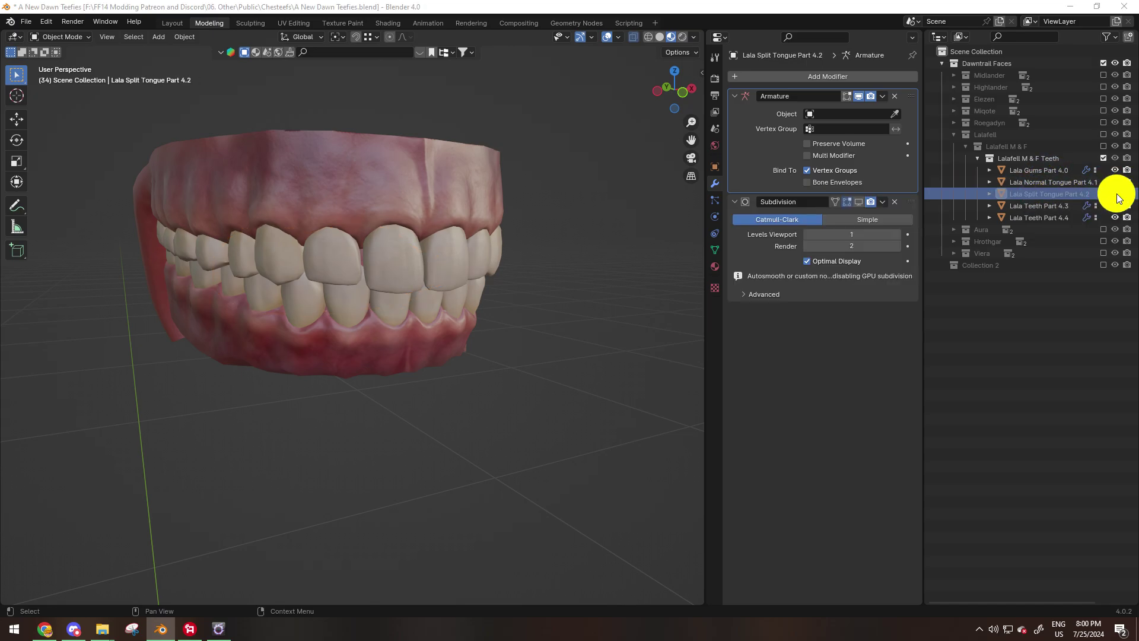
# Select Lala Teeth Part 4.4 and show its shape keys
pyautogui.click(1059, 172)
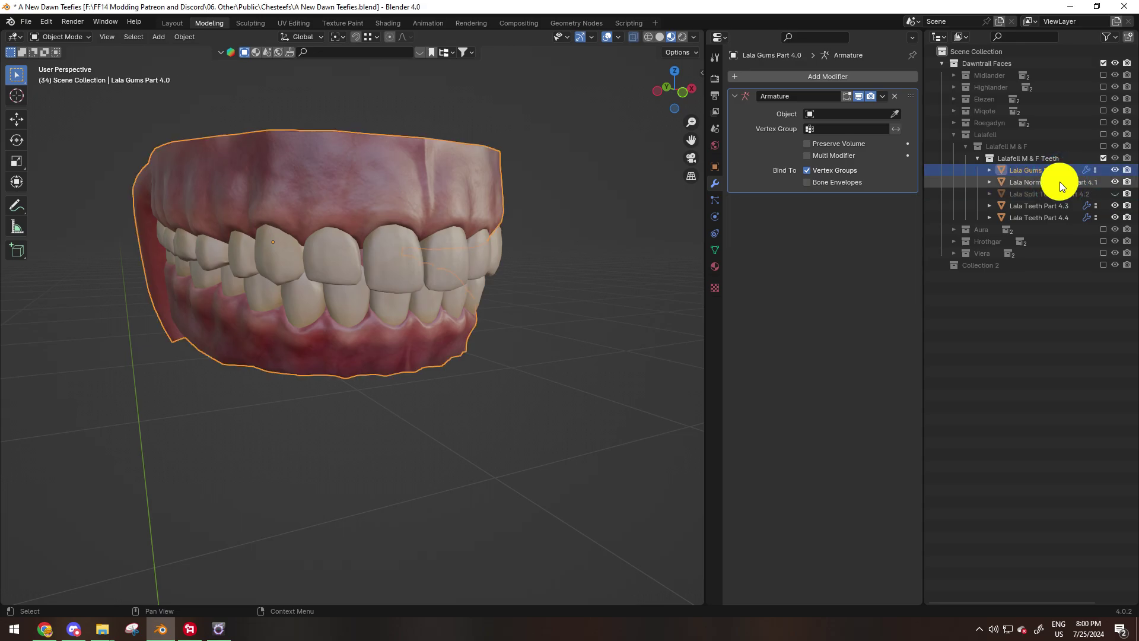
pyautogui.click(1060, 182)
pyautogui.click(1053, 219)
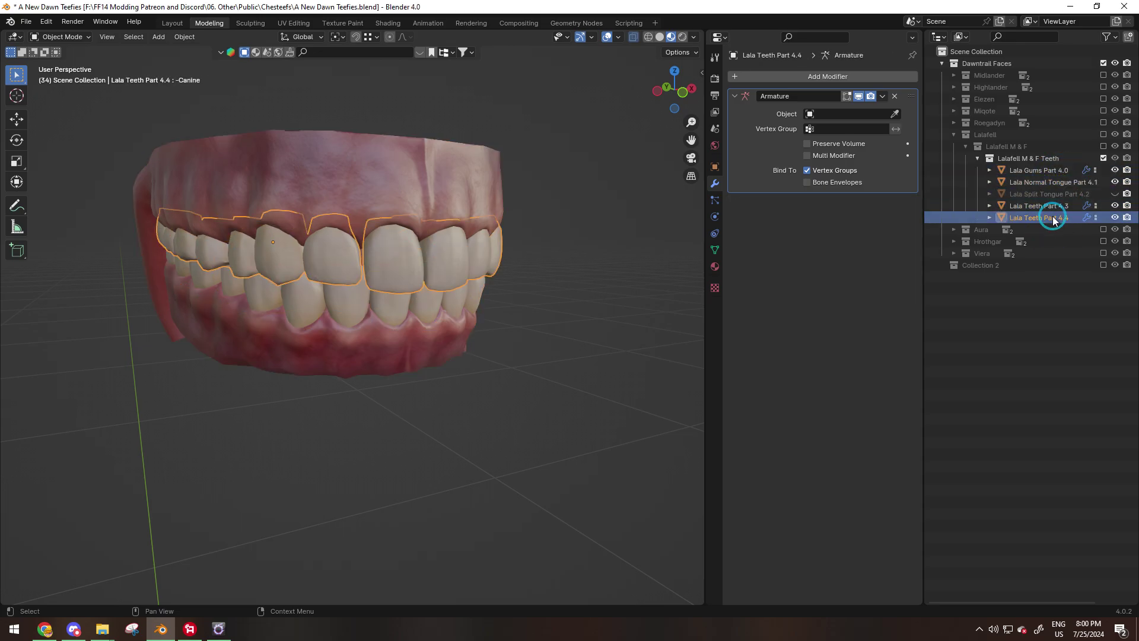
pyautogui.click(1053, 207)
pyautogui.click(1051, 217)
pyautogui.click(767, 233)
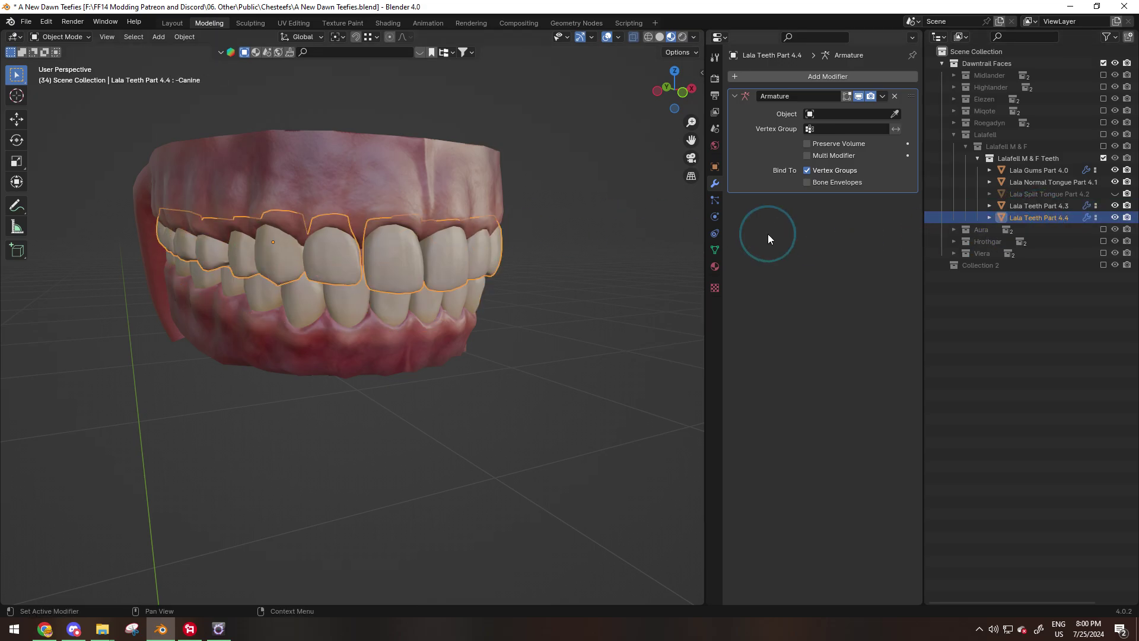
pyautogui.click(714, 254)
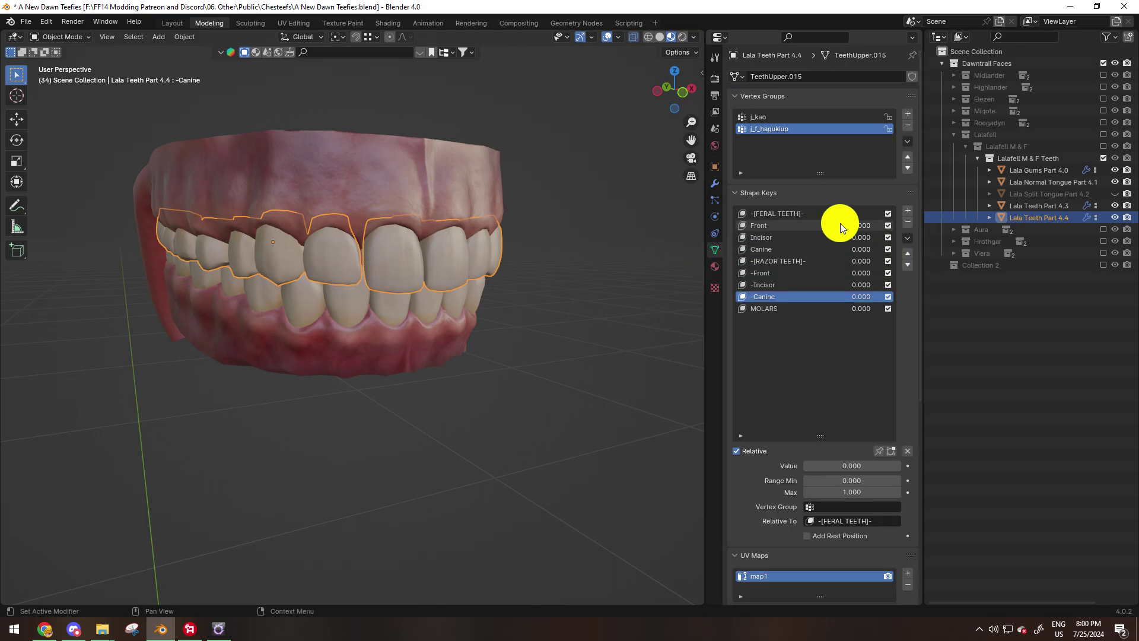
# Set the Canine, -Front and MOLARS shape keys on Part 4.4 to 1.000
pyautogui.moveTo(859, 225); pyautogui.dragTo(819, 226)
pyautogui.click(866, 248)
pyautogui.moveTo(862, 273); pyautogui.dragTo(854, 297)
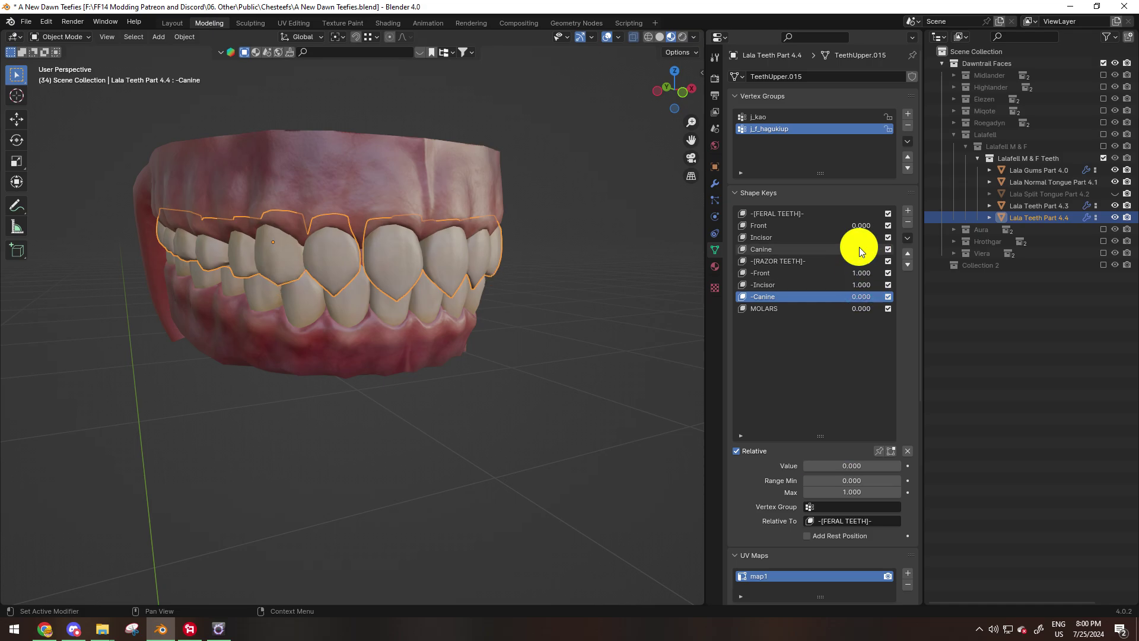
pyautogui.moveTo(861, 225); pyautogui.dragTo(874, 225)
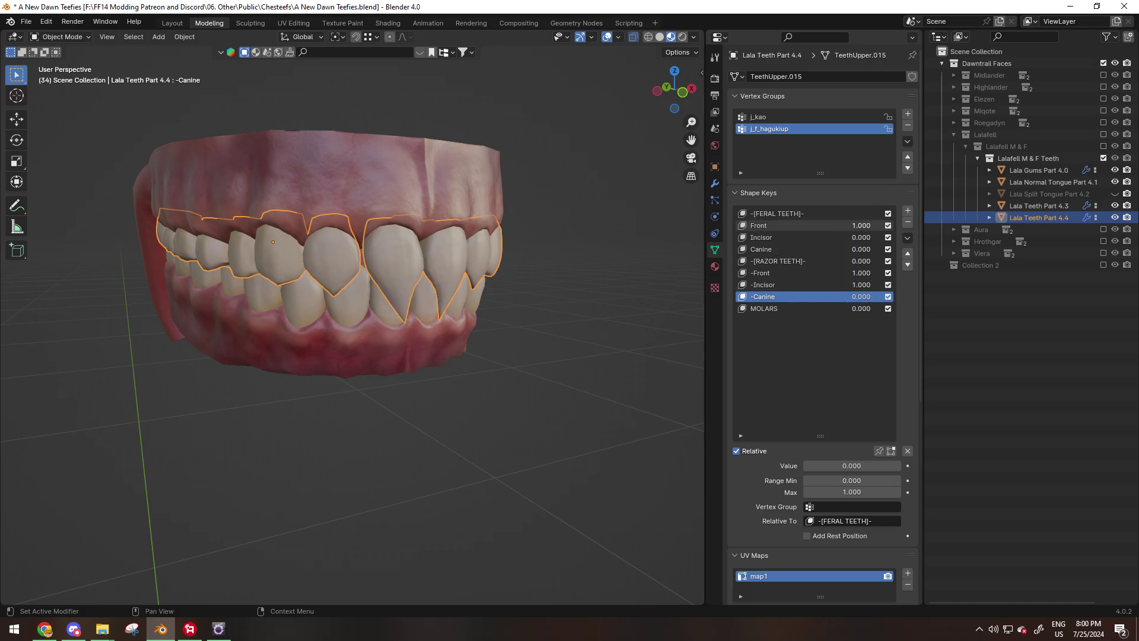
pyautogui.moveTo(861, 240); pyautogui.dragTo(890, 249)
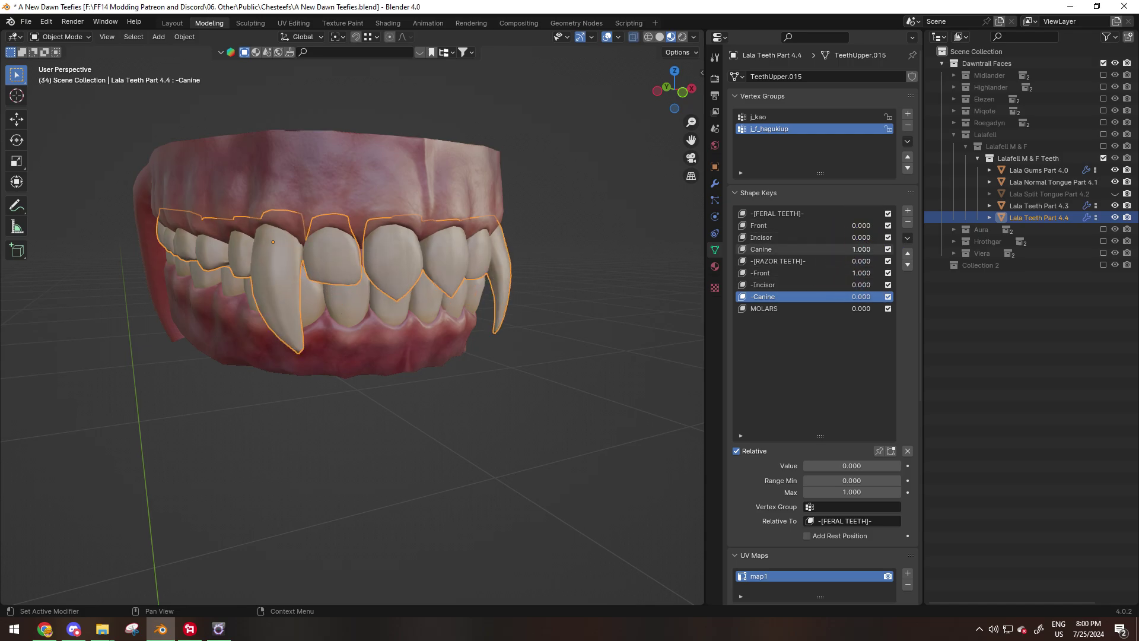
pyautogui.moveTo(871, 308)
pyautogui.mouseDown()
pyautogui.moveTo(862, 308)
pyautogui.moveTo(890, 309)
pyautogui.mouseUp()
# Inspect the teeth by hiding and unhiding Lala Teeth Part 4.4
pyautogui.moveTo(407, 267)
pyautogui.mouseDown(button='middle')
pyautogui.moveTo(473, 262)
pyautogui.moveTo(428, 271)
pyautogui.mouseUp(button='middle')
pyautogui.click(1059, 206)
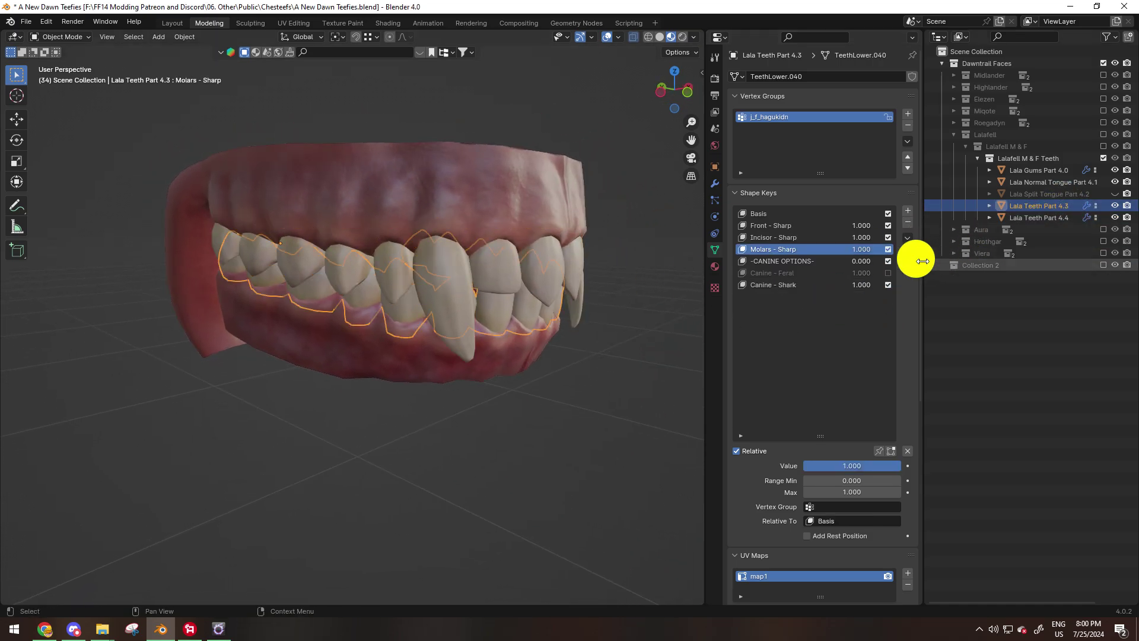
pyautogui.click(544, 282)
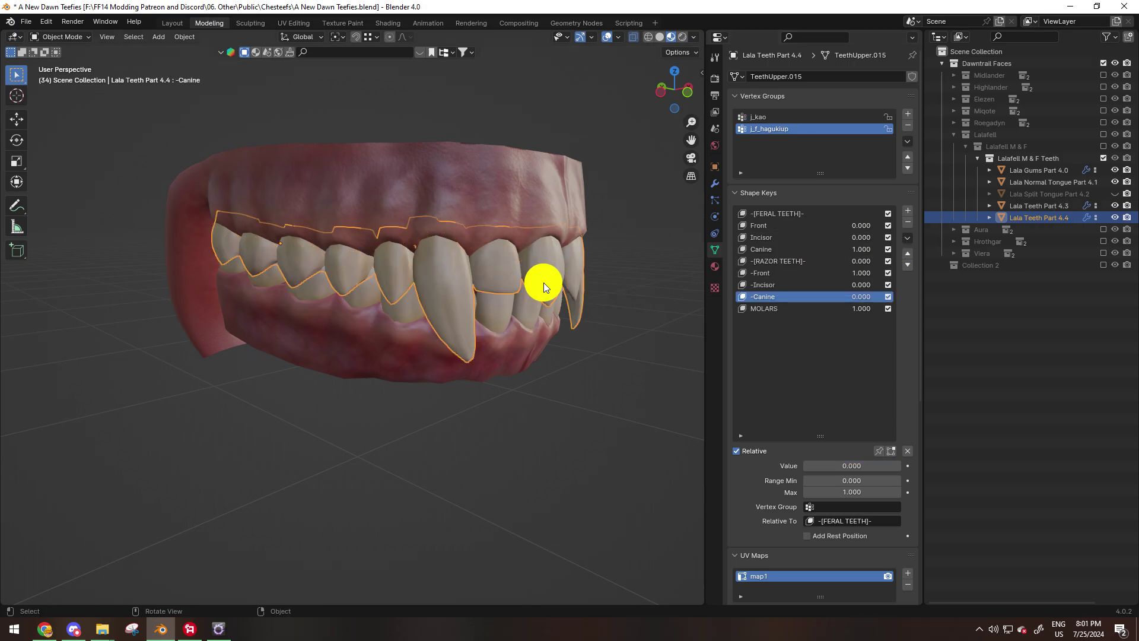
pyautogui.press('h')
pyautogui.moveTo(555, 298); pyautogui.dragTo(483, 295, button='middle')
pyautogui.click(1115, 218)
pyautogui.scroll(-5, 492, 300)
# Apply all shape keys on Lala Teeth Part 4.4
pyautogui.moveTo(594, 278); pyautogui.dragTo(630, 274, button='middle')
pyautogui.scroll(3, 630, 275)
pyautogui.click(1044, 218)
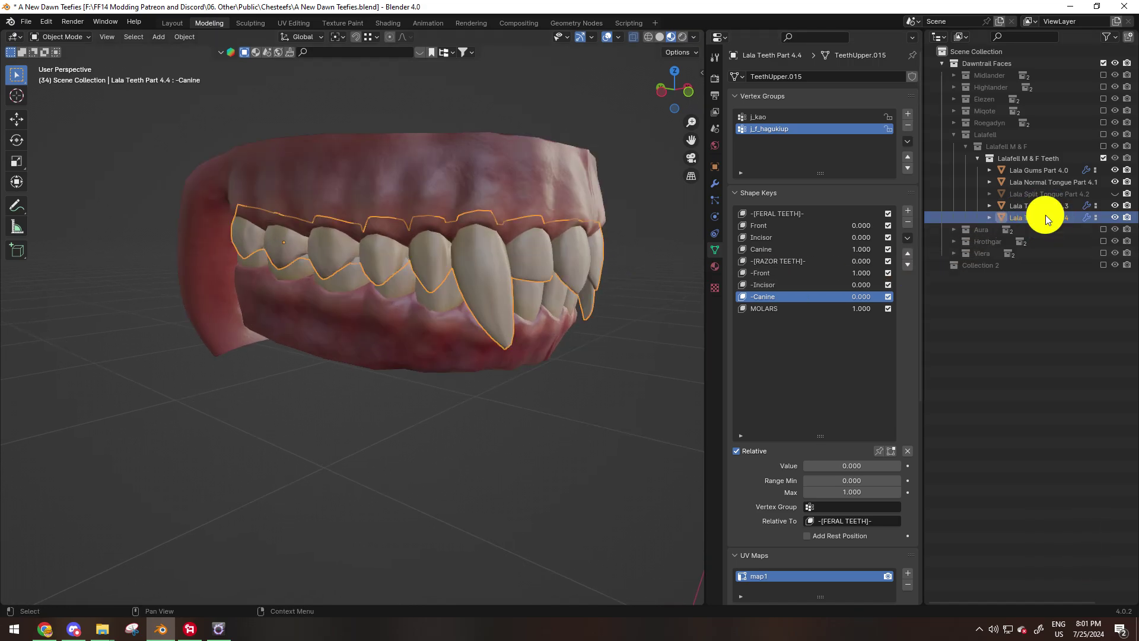
pyautogui.click(908, 240)
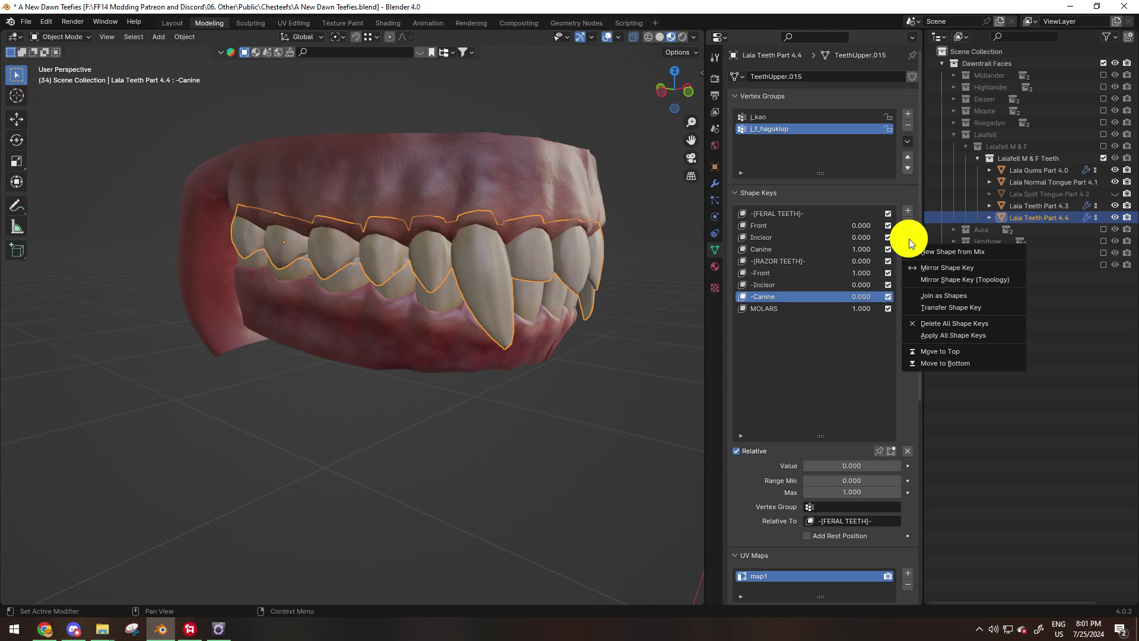
pyautogui.click(938, 337)
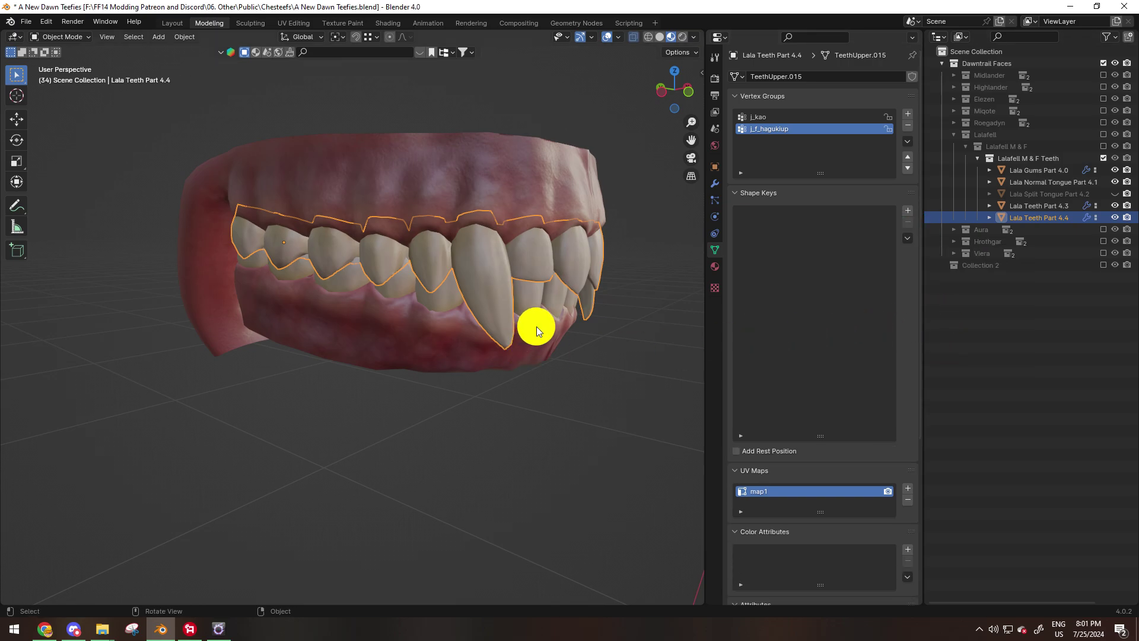
# Apply all shape keys on Lala Teeth Part 4.3
pyautogui.moveTo(537, 327); pyautogui.dragTo(516, 328, button='middle')
pyautogui.click(1008, 205)
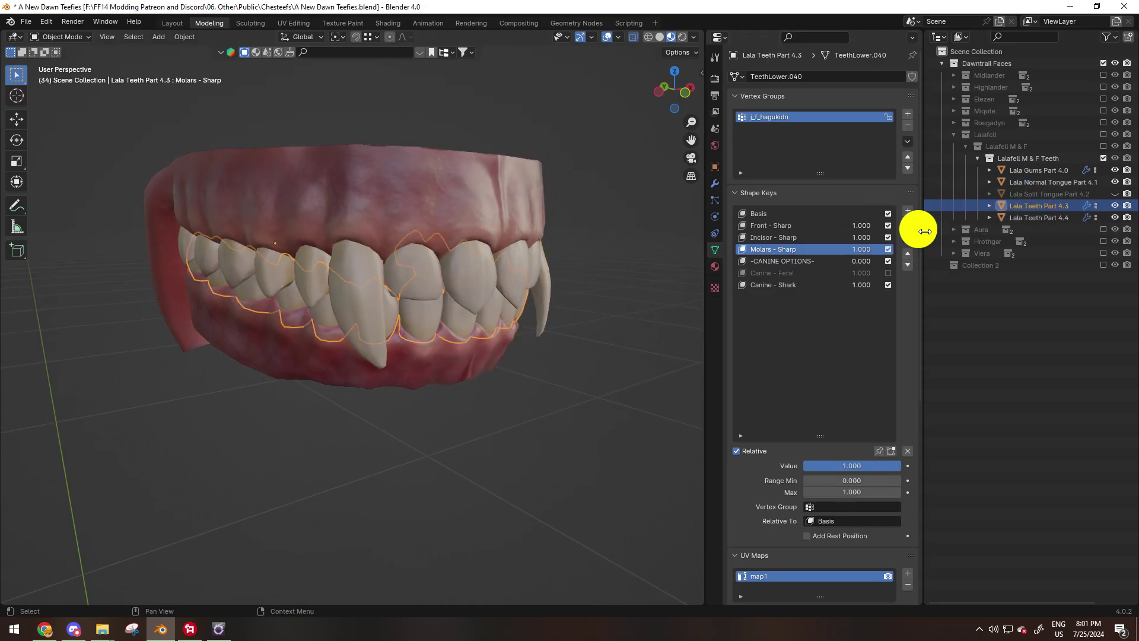
pyautogui.click(908, 237)
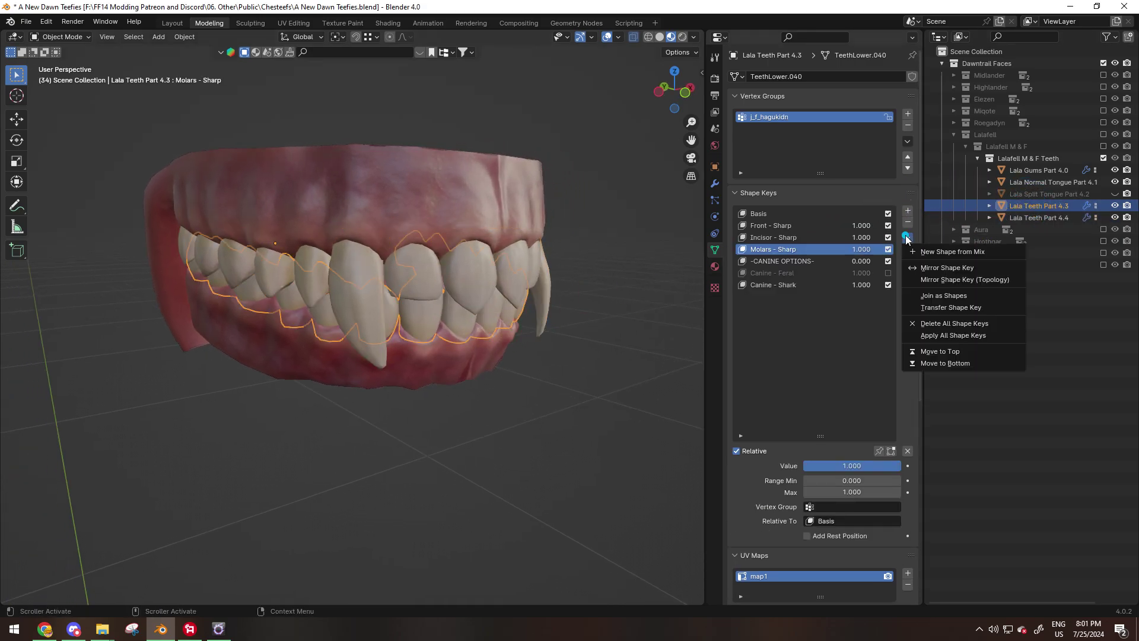
pyautogui.click(946, 335)
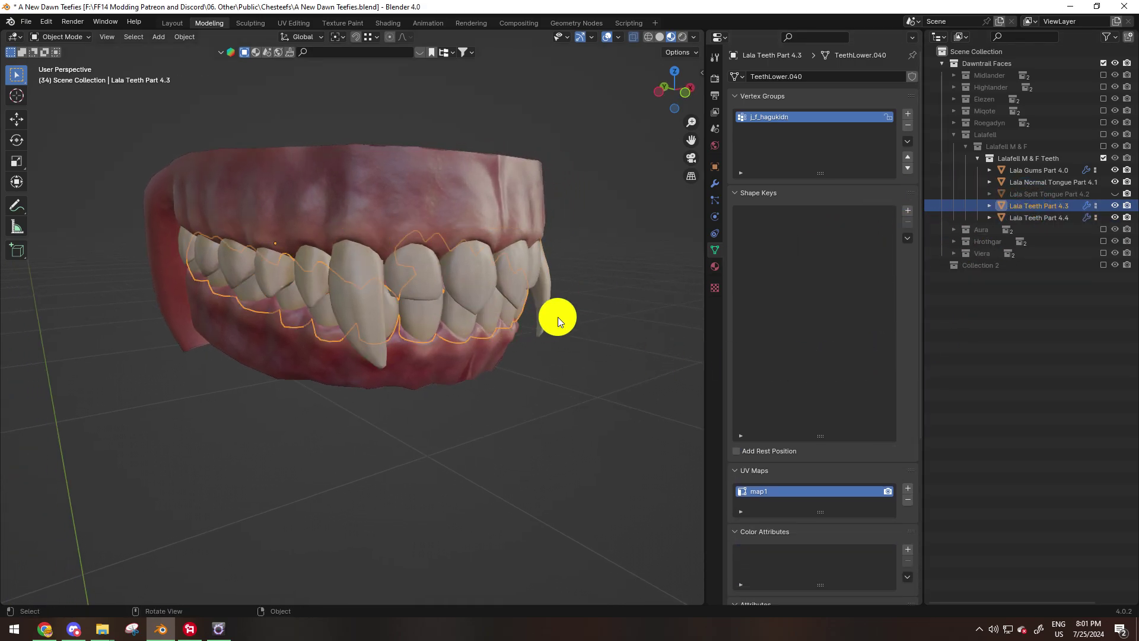
pyautogui.scroll(-5, 570, 317)
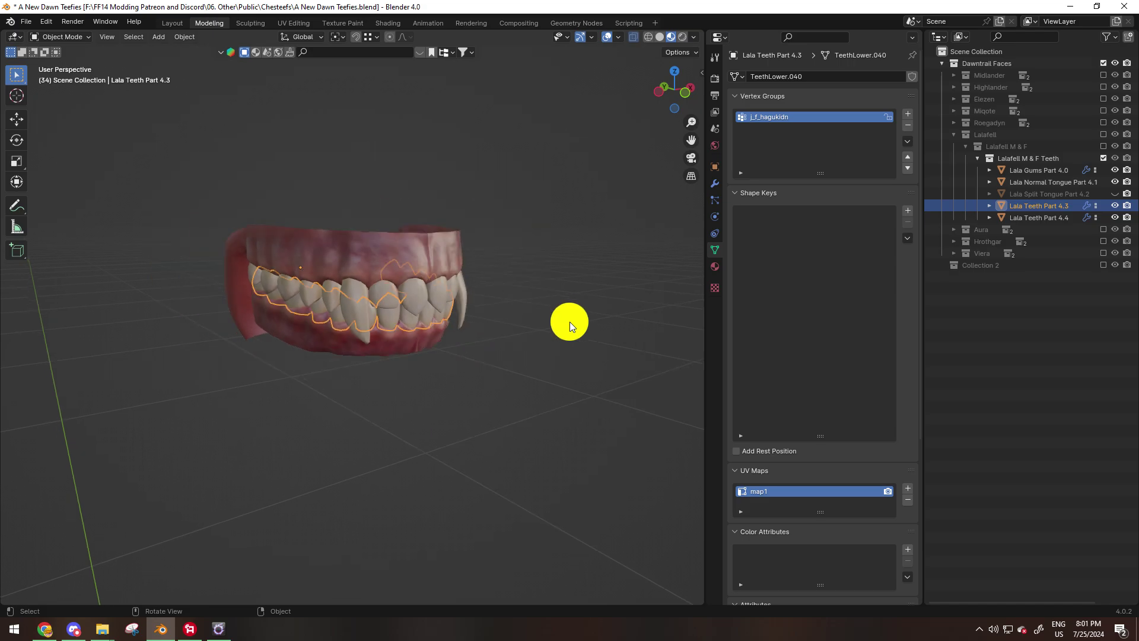
# Show Collection 2 and bind Lala Gums Part 4.0's Armature modifier to n_root
pyautogui.click(1104, 265)
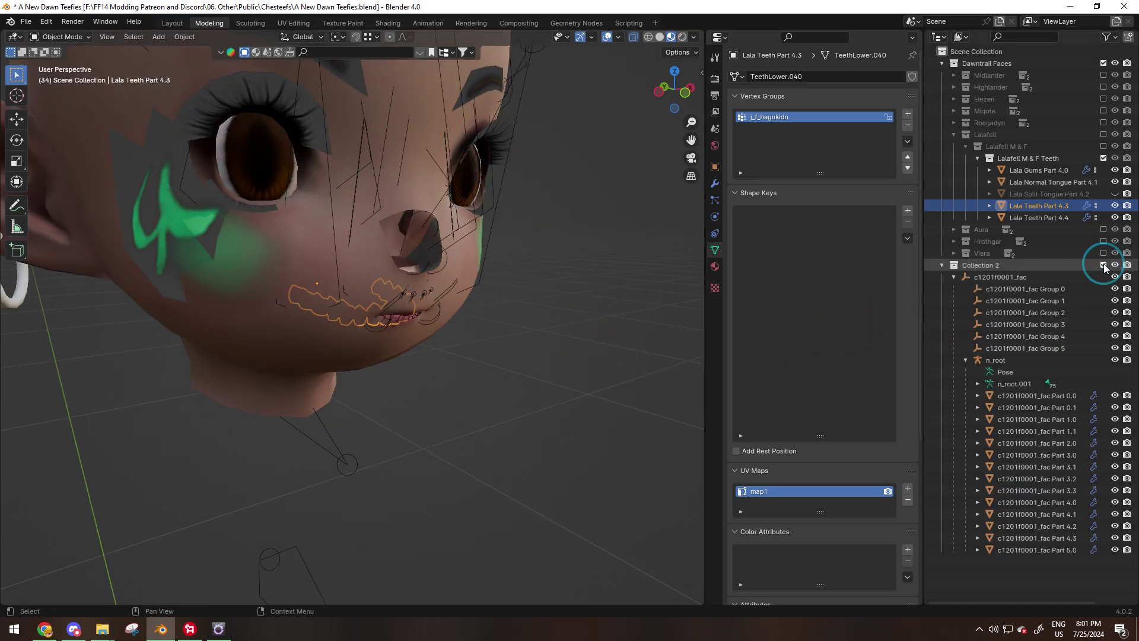
pyautogui.click(1054, 171)
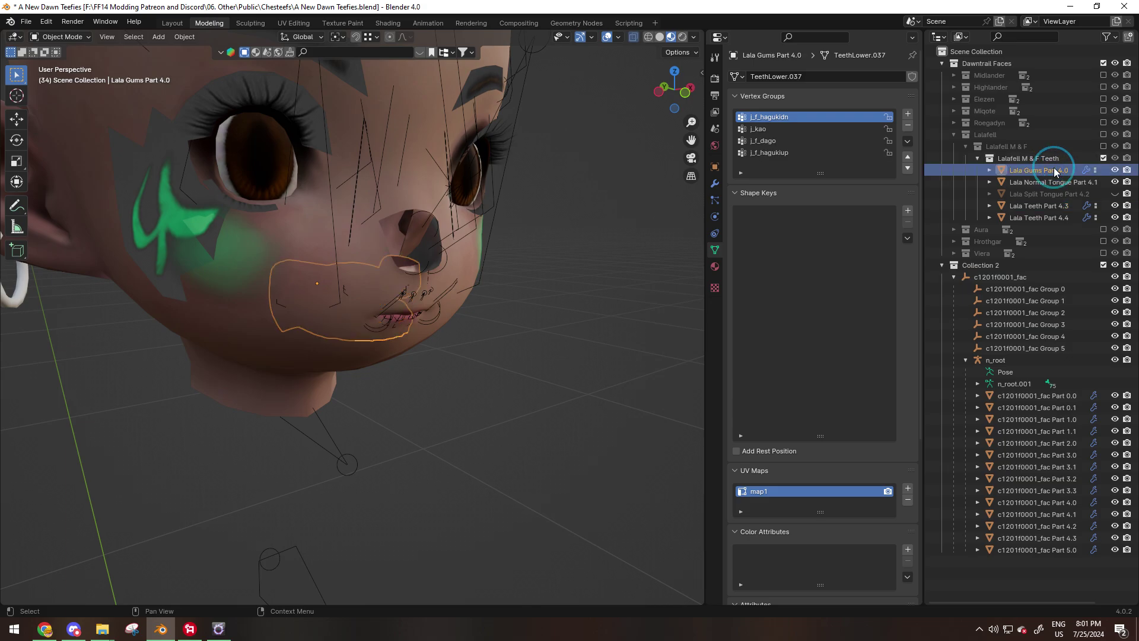
pyautogui.click(717, 185)
pyautogui.click(804, 135)
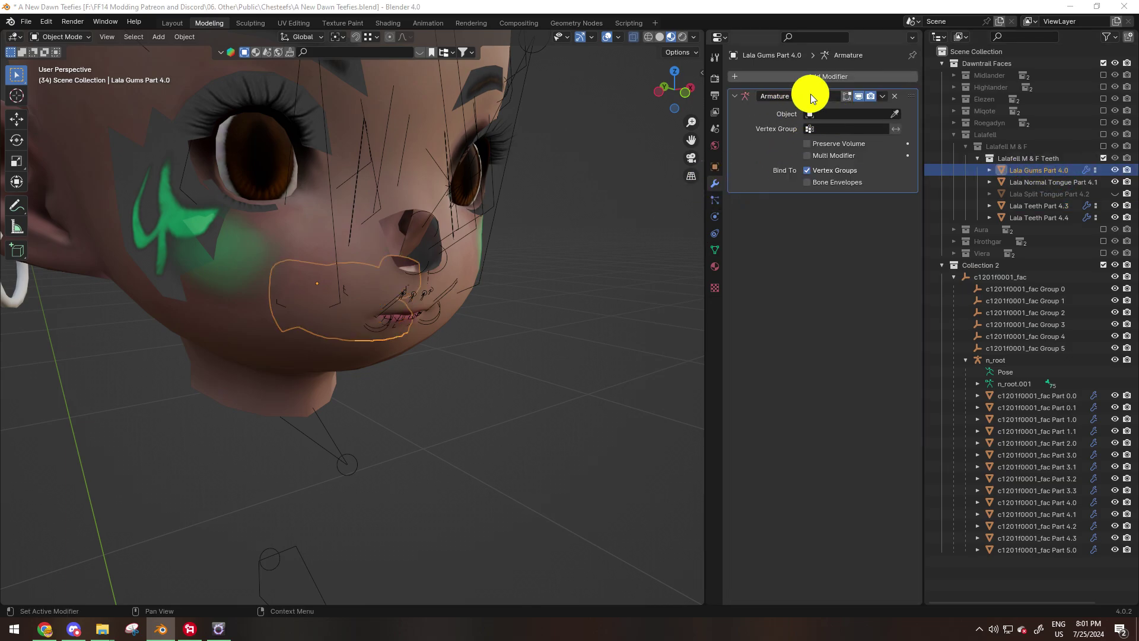
pyautogui.click(895, 114)
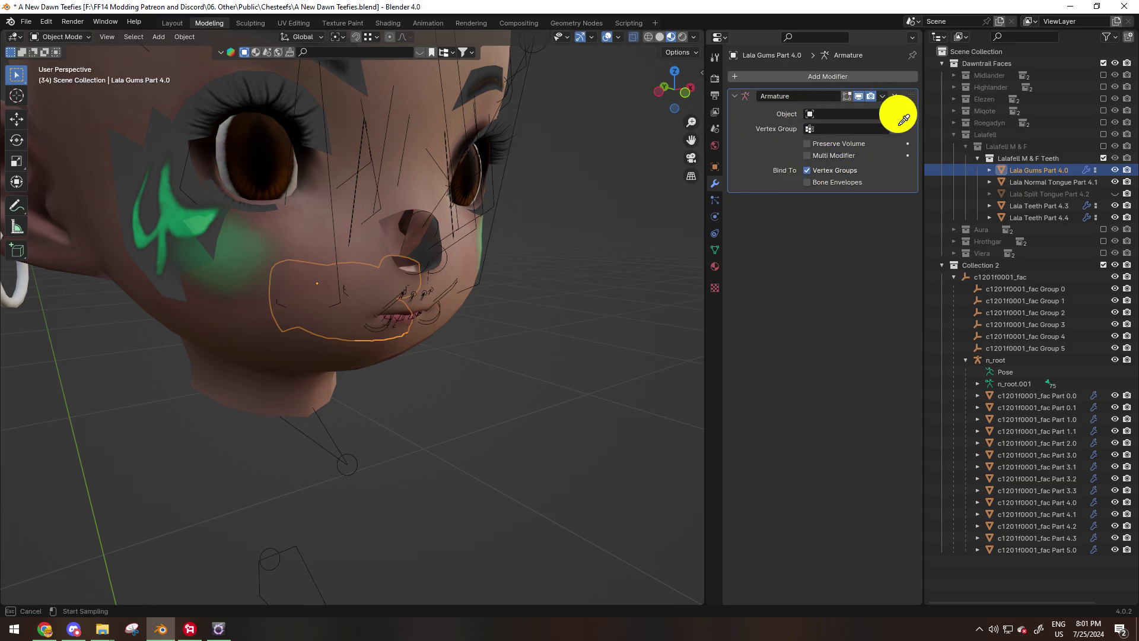
pyautogui.click(497, 164)
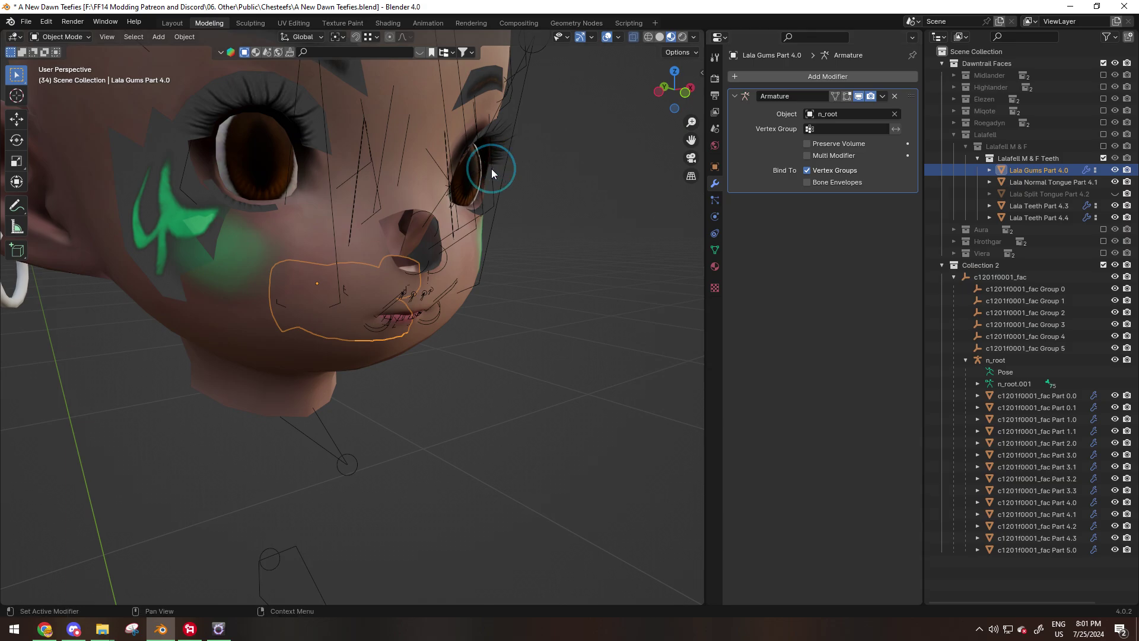
# Bind the Armature modifiers of the tongue Part 4.1 and teeth Parts 4.3 and 4.4 to n_root
pyautogui.click(1023, 183)
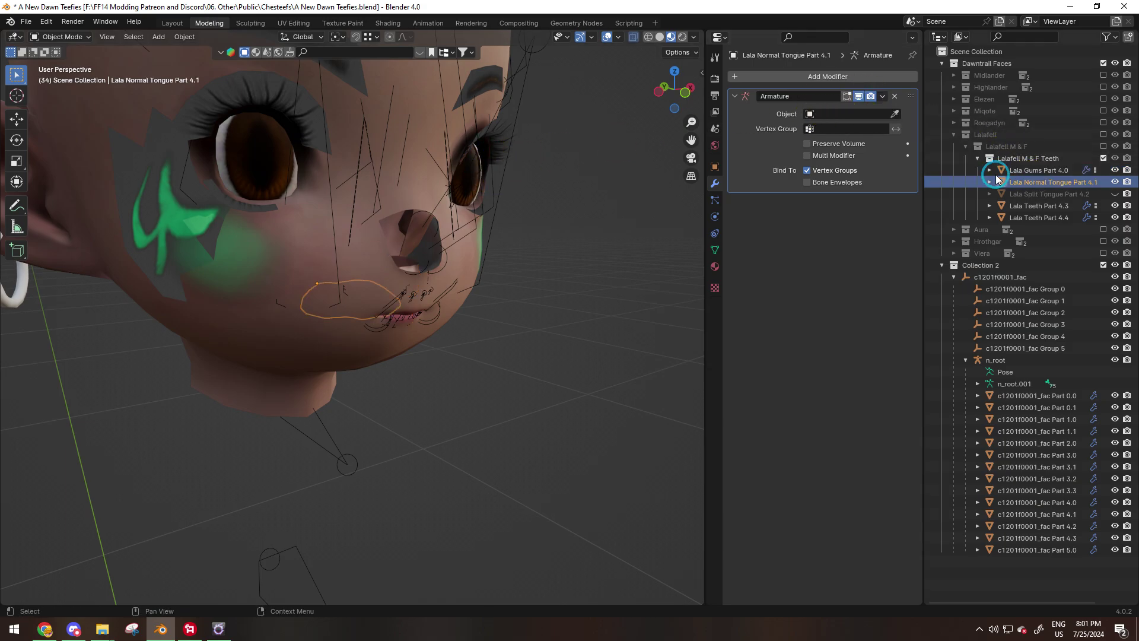
pyautogui.click(895, 114)
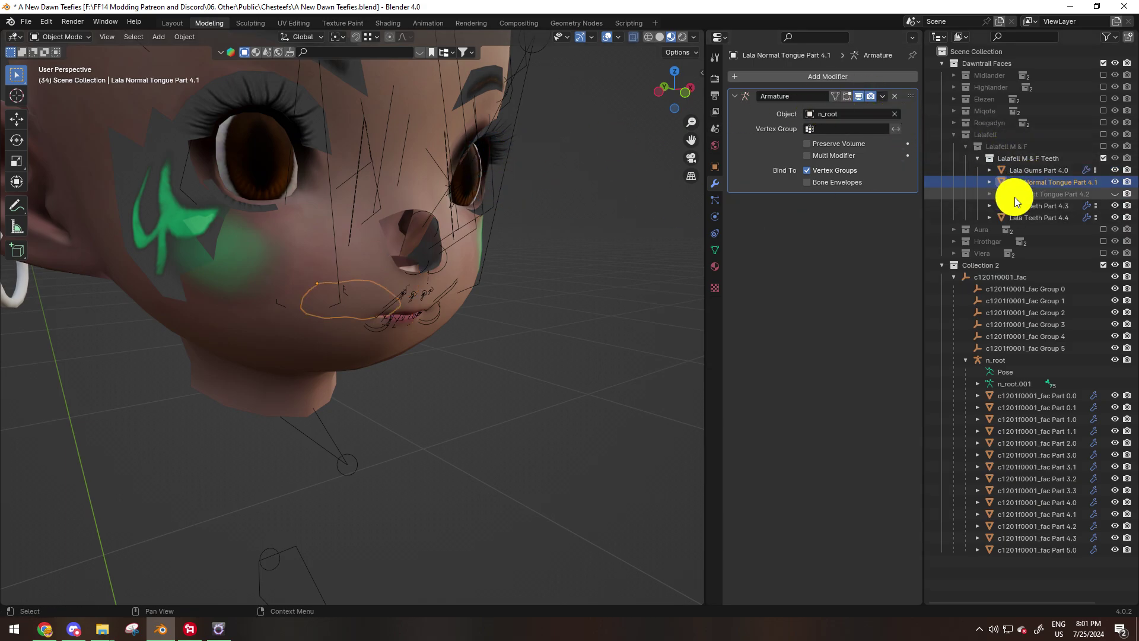
pyautogui.click(1034, 204)
pyautogui.click(896, 114)
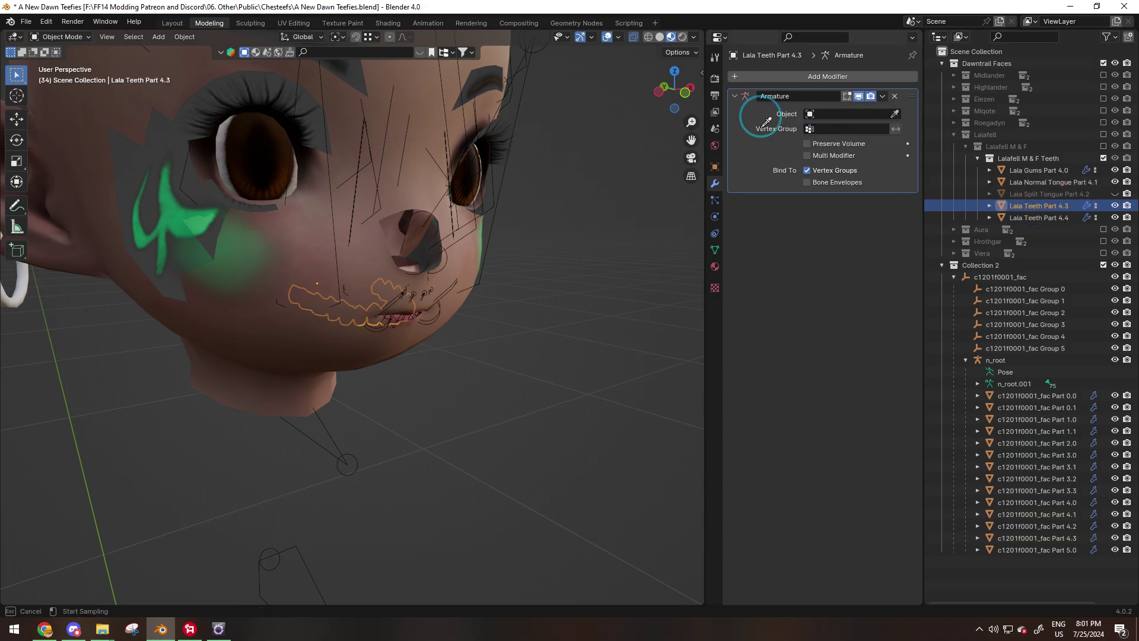
pyautogui.click(482, 161)
pyautogui.click(1020, 218)
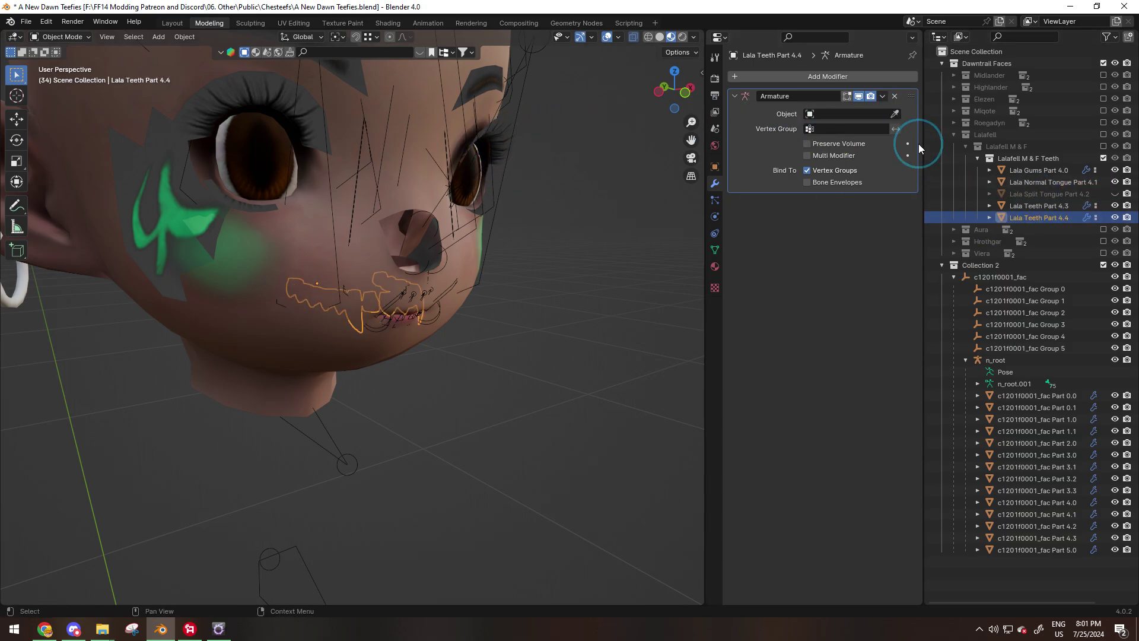
pyautogui.click(895, 114)
pyautogui.click(491, 188)
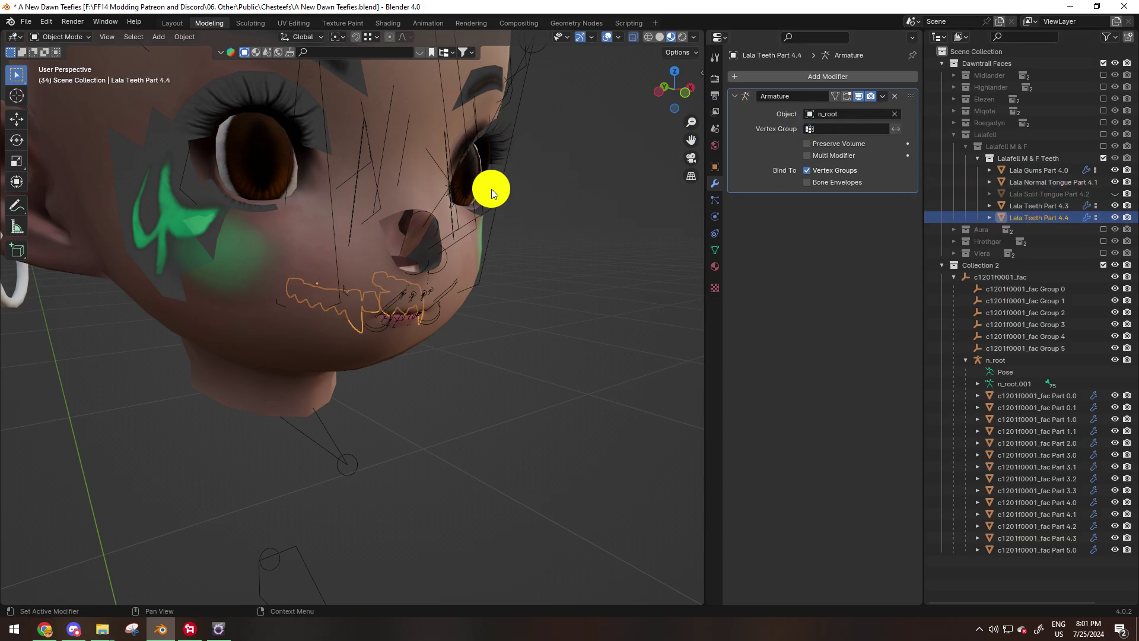
pyautogui.click(492, 188)
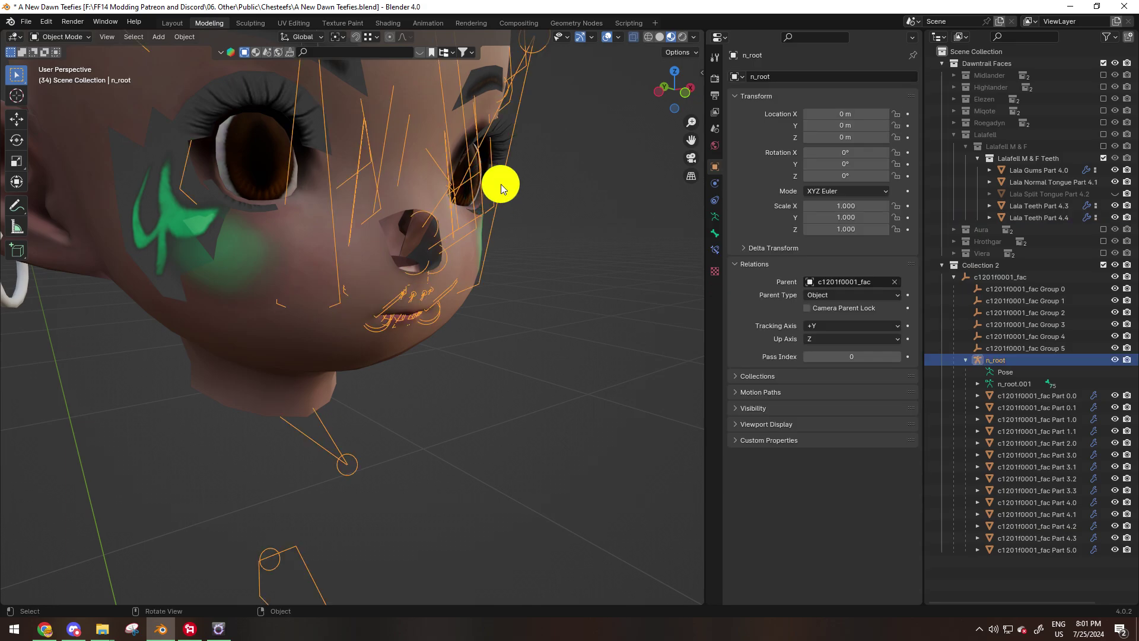
# In Pose Mode, test-rotate the j_f_ago jaw bone 21.6° about Z
pyautogui.click(654, 94)
pyautogui.hotkey('ctrl', 'Tab')
pyautogui.hotkey('alt', 'z')
pyautogui.click(268, 141)
pyautogui.press('r')
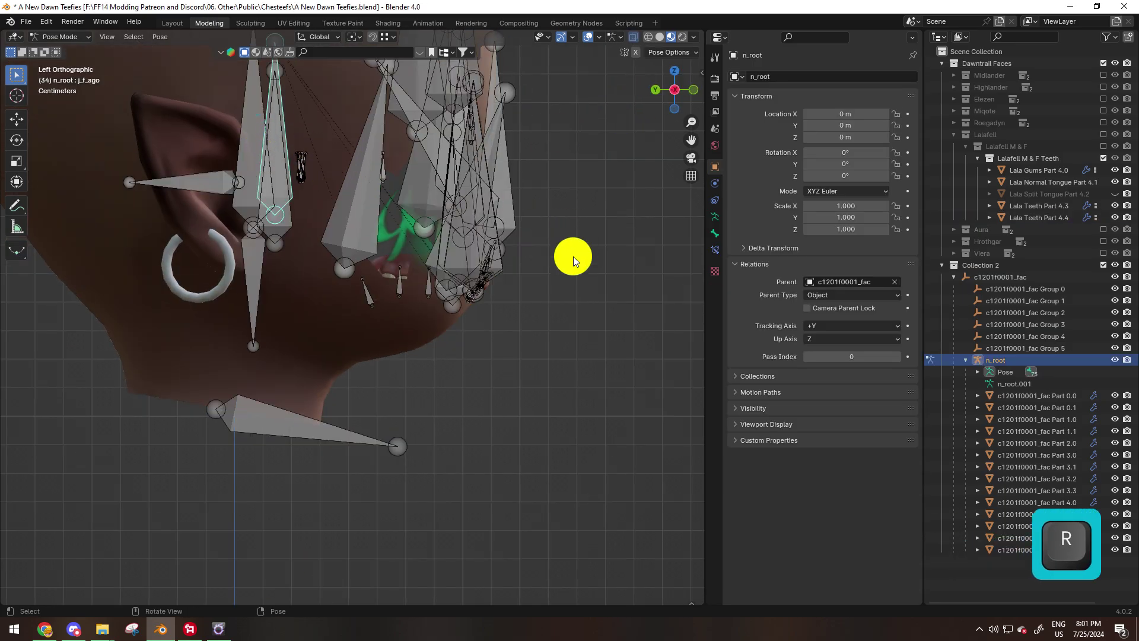
pyautogui.click(564, 389)
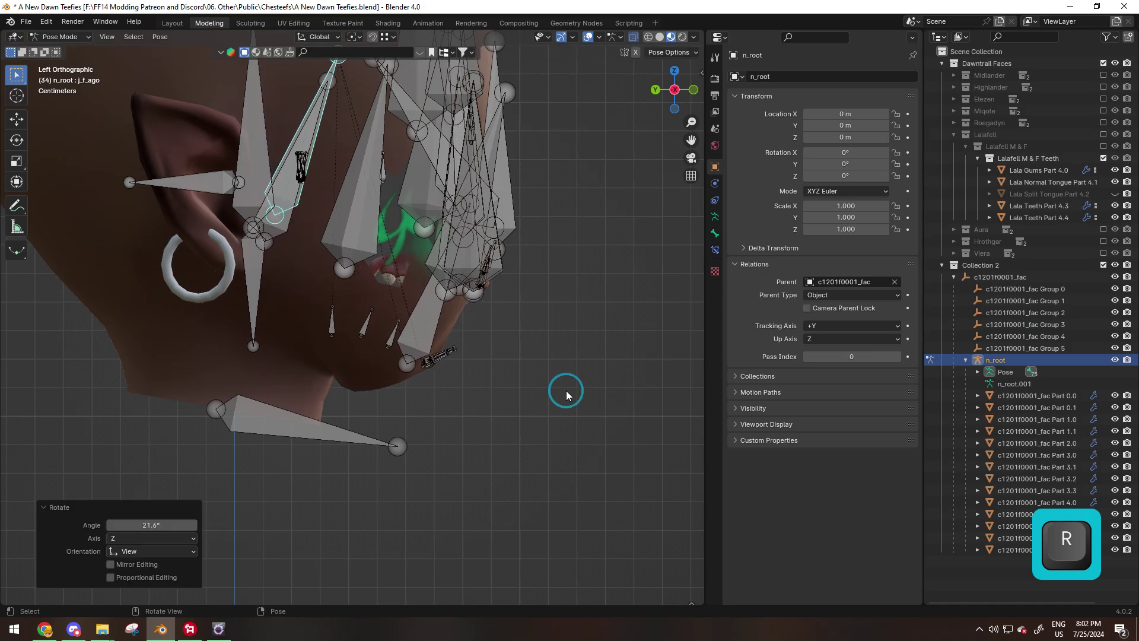
# Check that the teeth and gums follow the jaw, then undo the test rotation
pyautogui.hotkey('alt', 'z')
pyautogui.moveTo(556, 342); pyautogui.dragTo(443, 298, button='middle')
pyautogui.scroll(-4, 441, 316)
pyautogui.hotkey('ctrl', 'z')
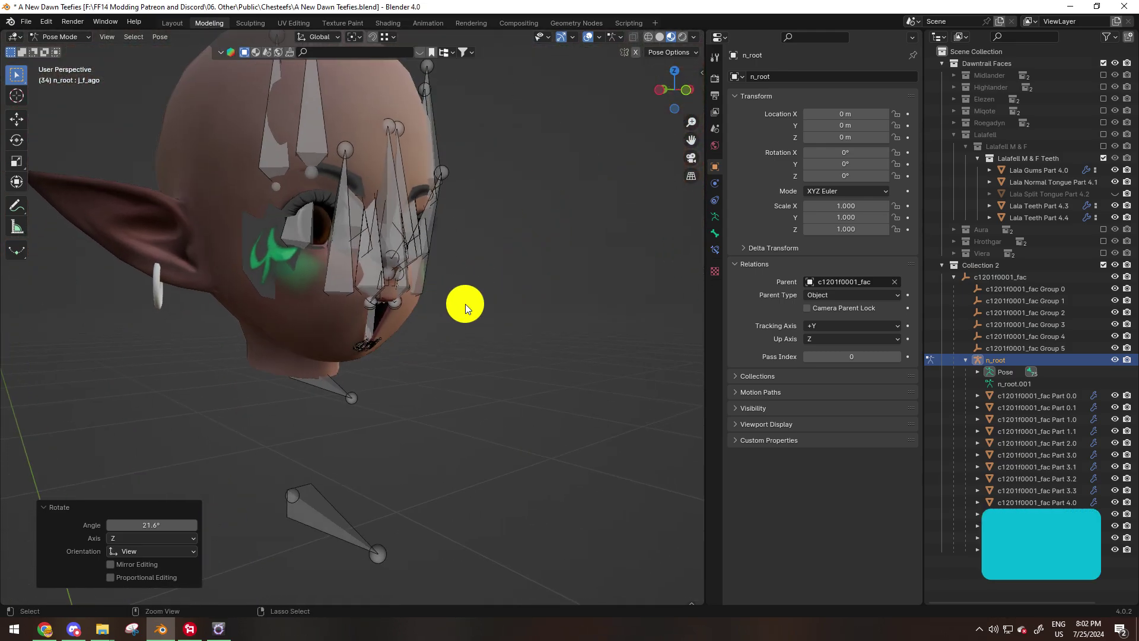
pyautogui.hotkey('ctrl', 'z')
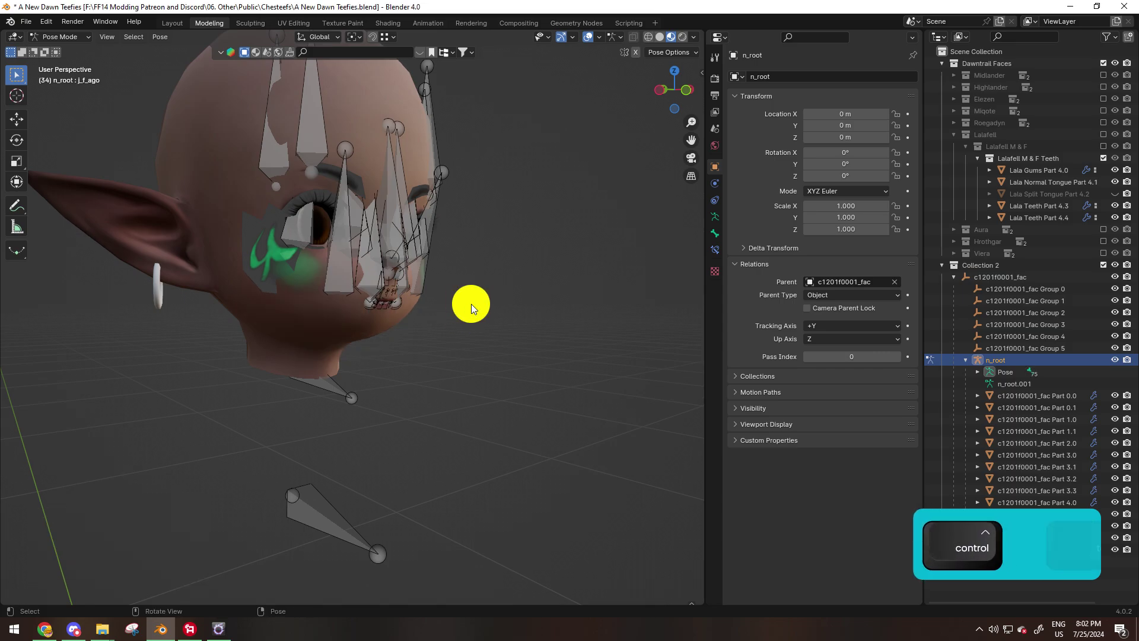
# Leave pose mode and select the face Part 0.0, Lala Gums and face Part 5.0 meshes
pyautogui.hotkey('ctrl', 'Tab')
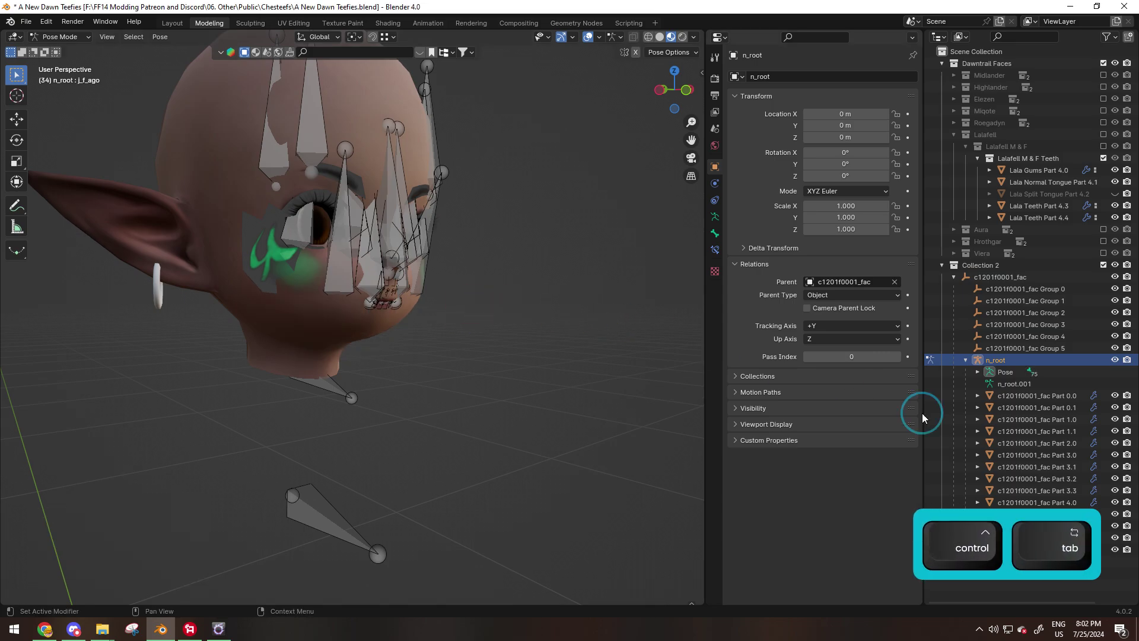
pyautogui.click(1055, 396)
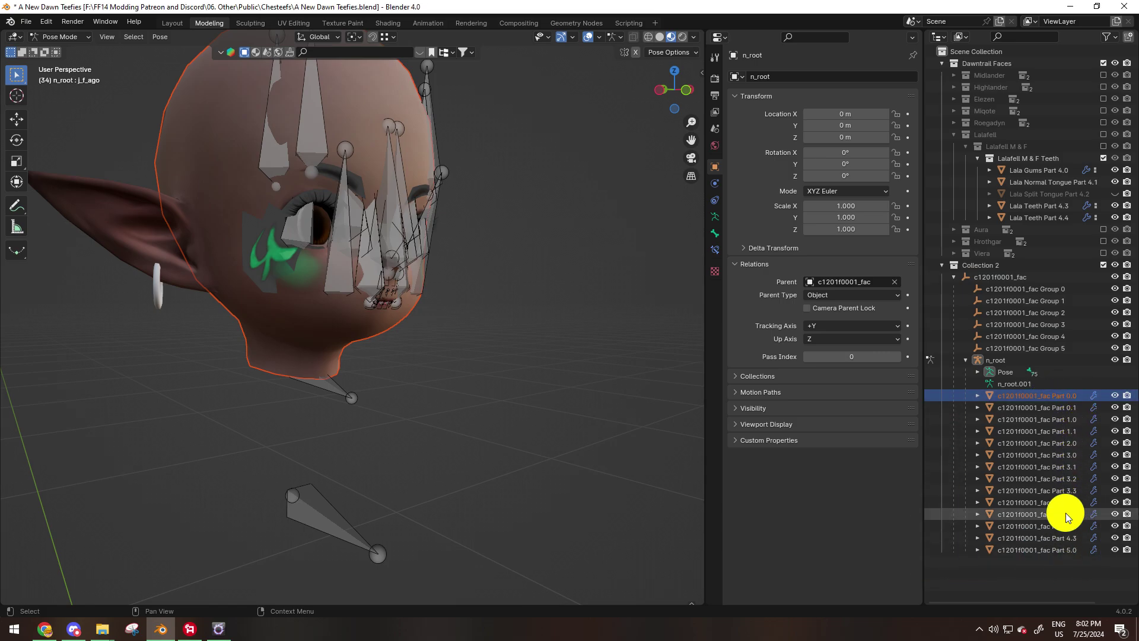
pyautogui.click(1032, 171)
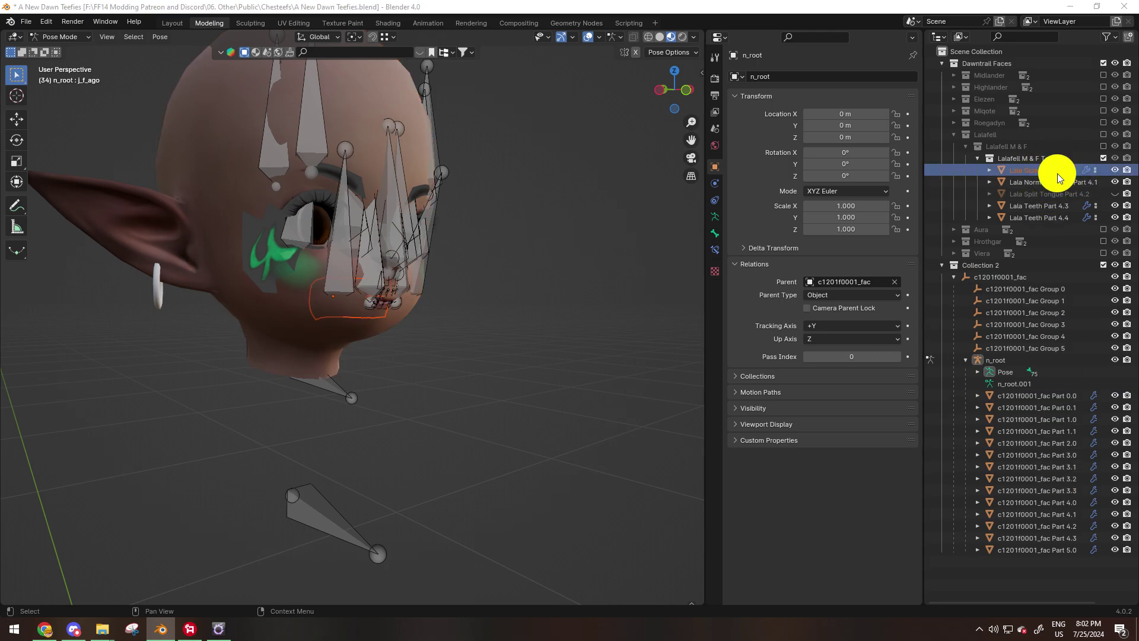
pyautogui.click(1072, 551)
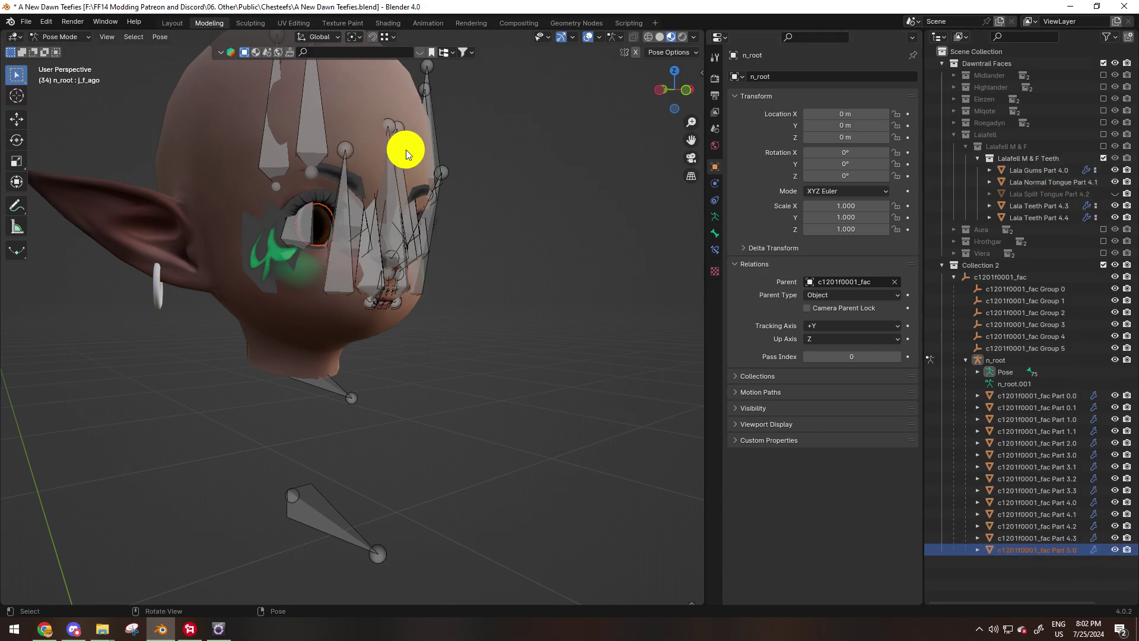
# Rename Lala Gums Part 4.0 to Part 6.0 and the Normal Tongue Part 4.1 to Part 6.1
pyautogui.doubleClick(1060, 170)
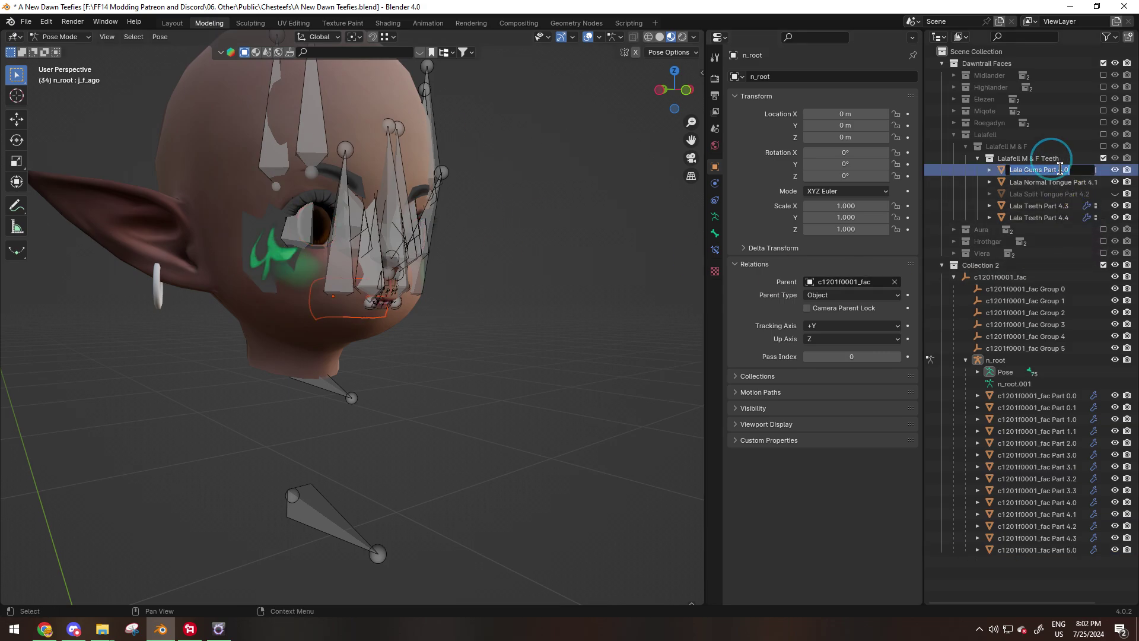
pyautogui.press('BackSpace')
pyautogui.write('6')
pyautogui.press('Return')
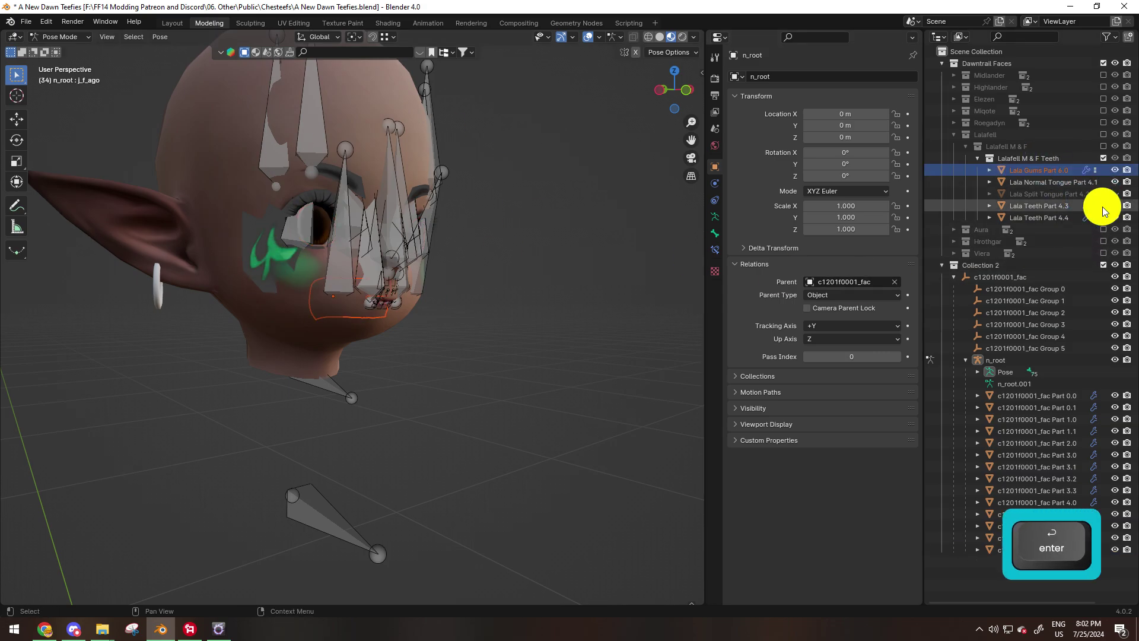
pyautogui.doubleClick(1091, 182)
pyautogui.press('BackSpace')
pyautogui.press('Return')
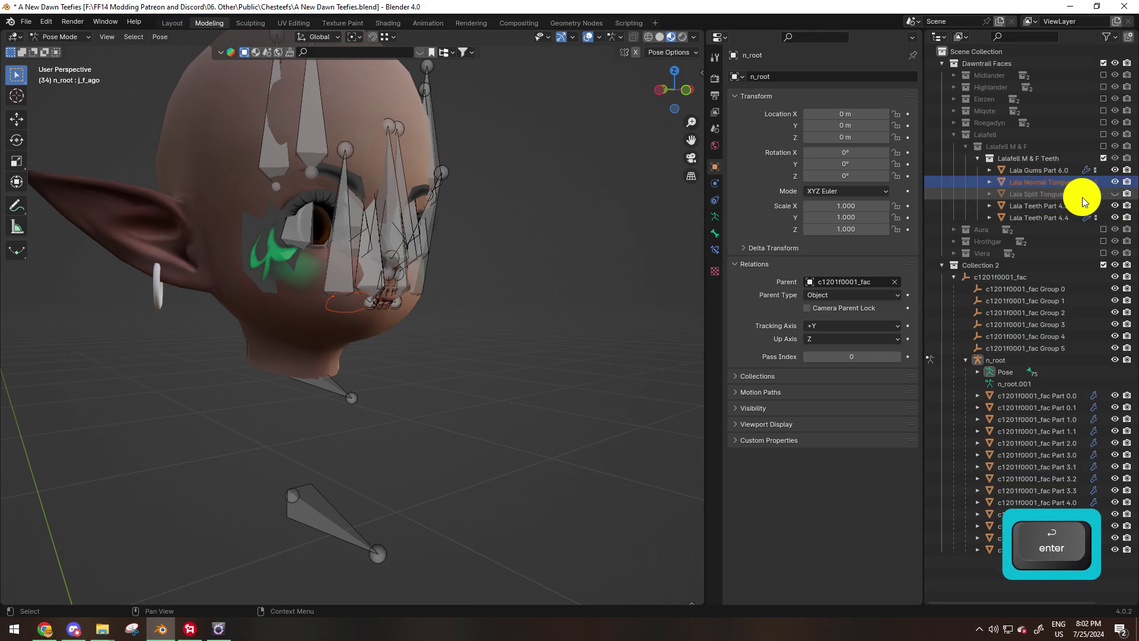
# Rename Lala Teeth Part 4.3 to Lala Teeth Part 6.3
pyautogui.click(1056, 205)
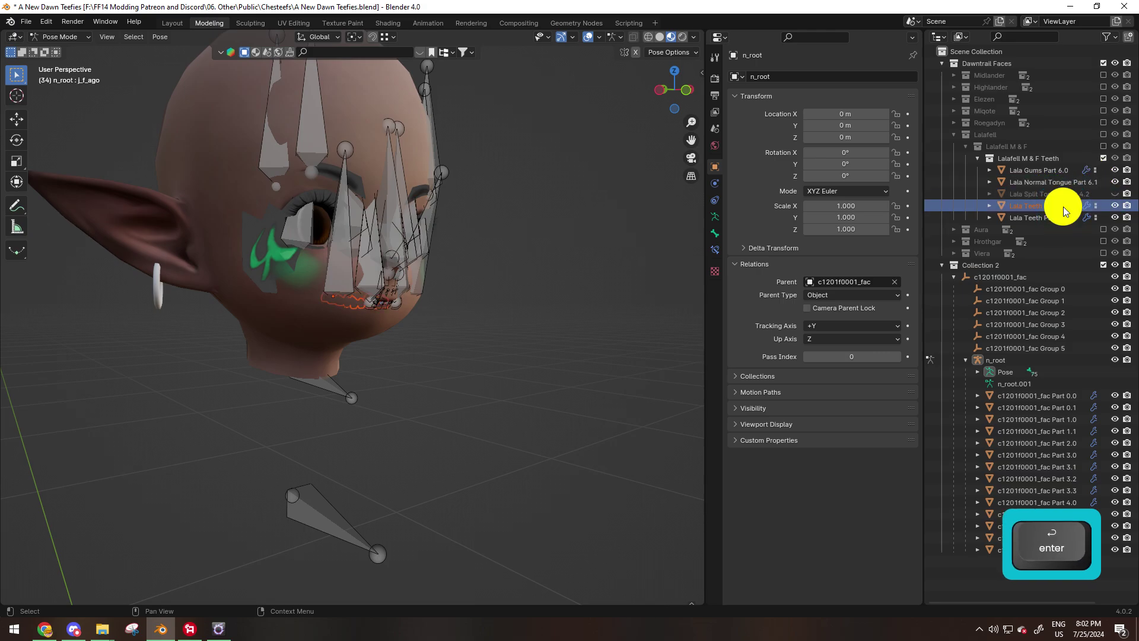
pyautogui.doubleClick(1060, 205)
pyautogui.click(1063, 205)
pyautogui.press('BackSpace')
pyautogui.write('6')
pyautogui.press('Return')
# Rename Lala Teeth Part 4.4 to Part 6.4, then select c1201f0001_fac Part 4.0
pyautogui.click(1045, 204)
pyautogui.doubleClick(1056, 205)
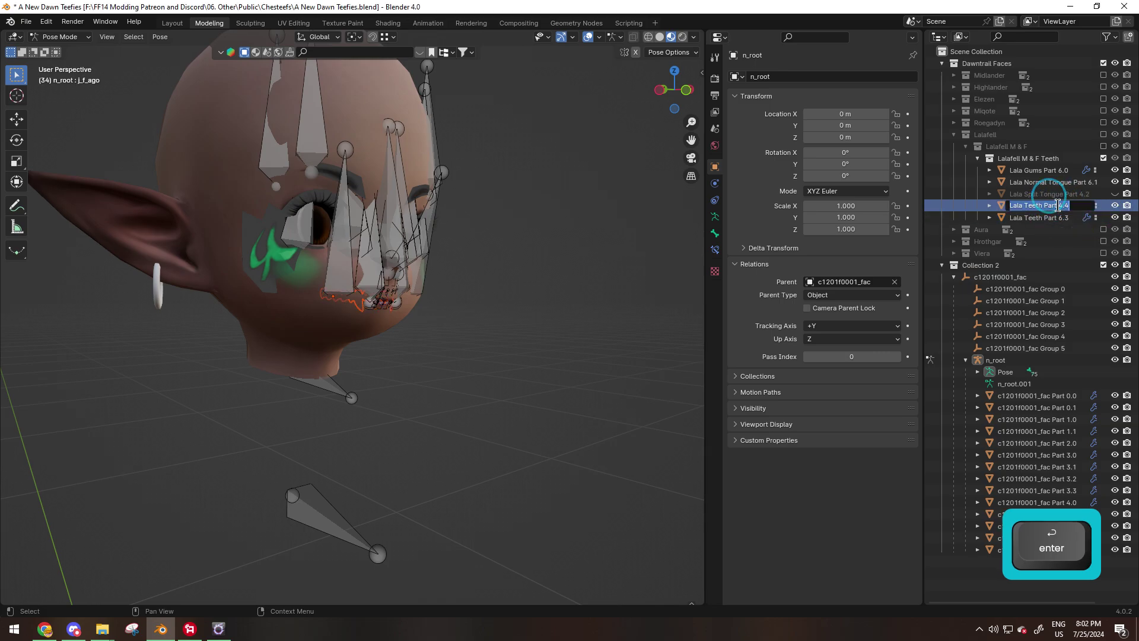
pyautogui.click(1061, 205)
pyautogui.press('BackSpace')
pyautogui.write('6')
pyautogui.press('Return')
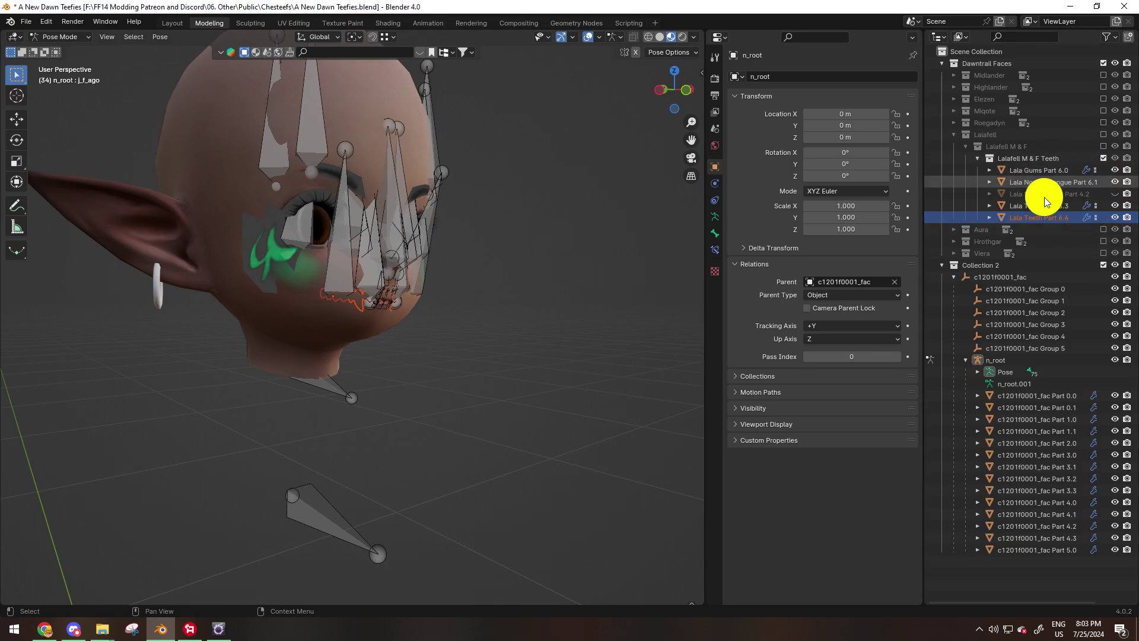
pyautogui.click(1074, 503)
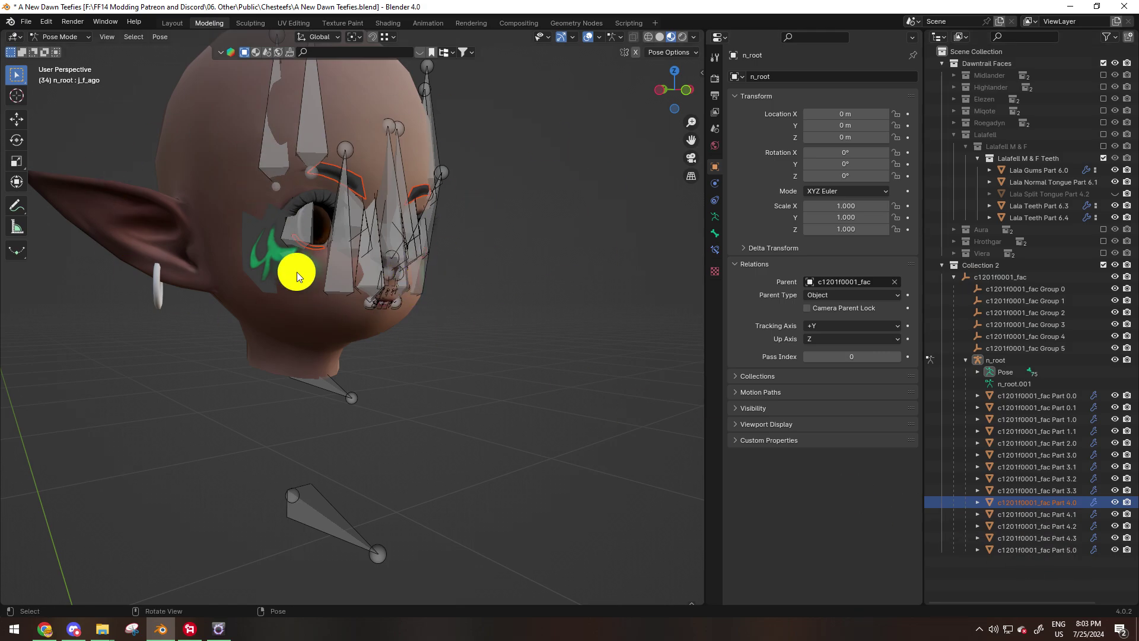
# Clear the bone selection, switch to Object Mode and select every object
pyautogui.scroll(-2, 268, 323)
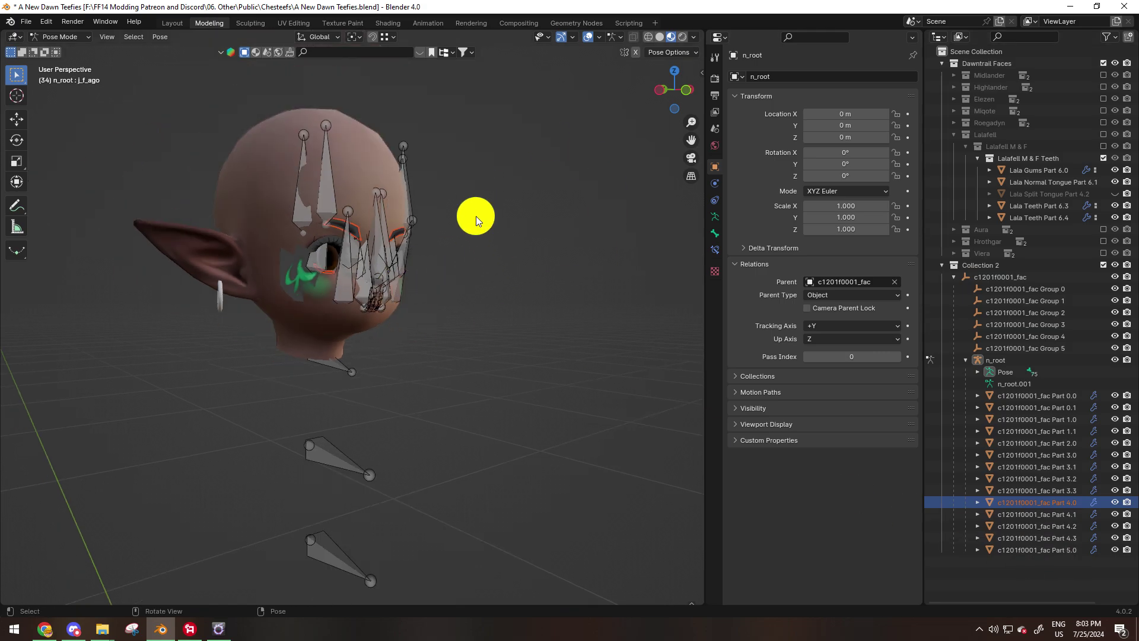
pyautogui.press('a')
pyautogui.press('a')
pyautogui.click(74, 40)
pyautogui.click(69, 49)
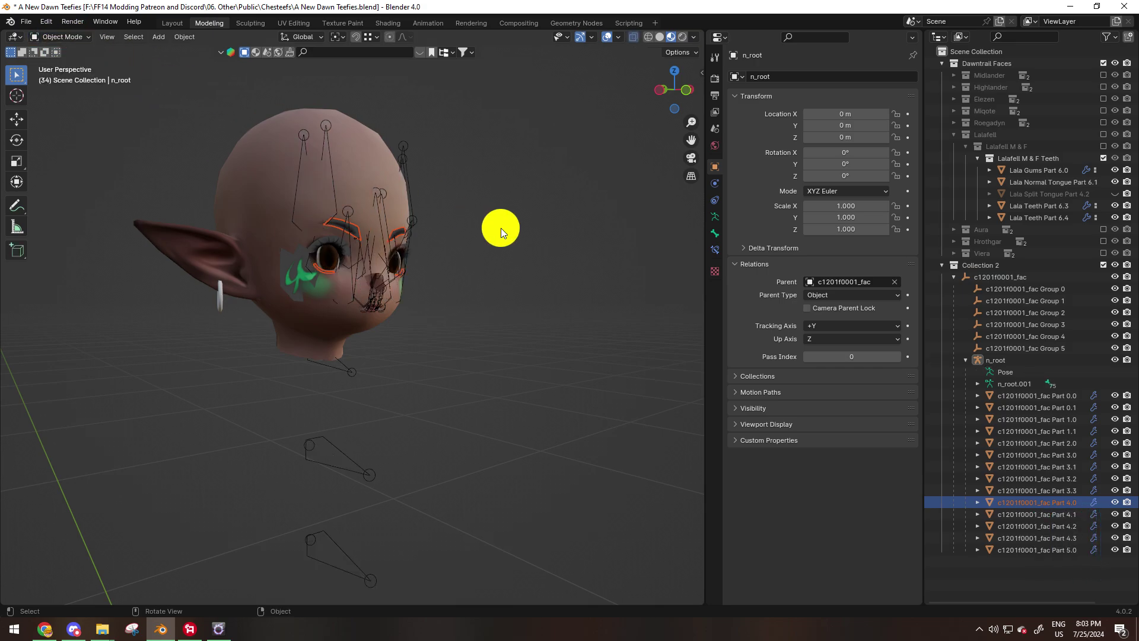
pyautogui.press('a')
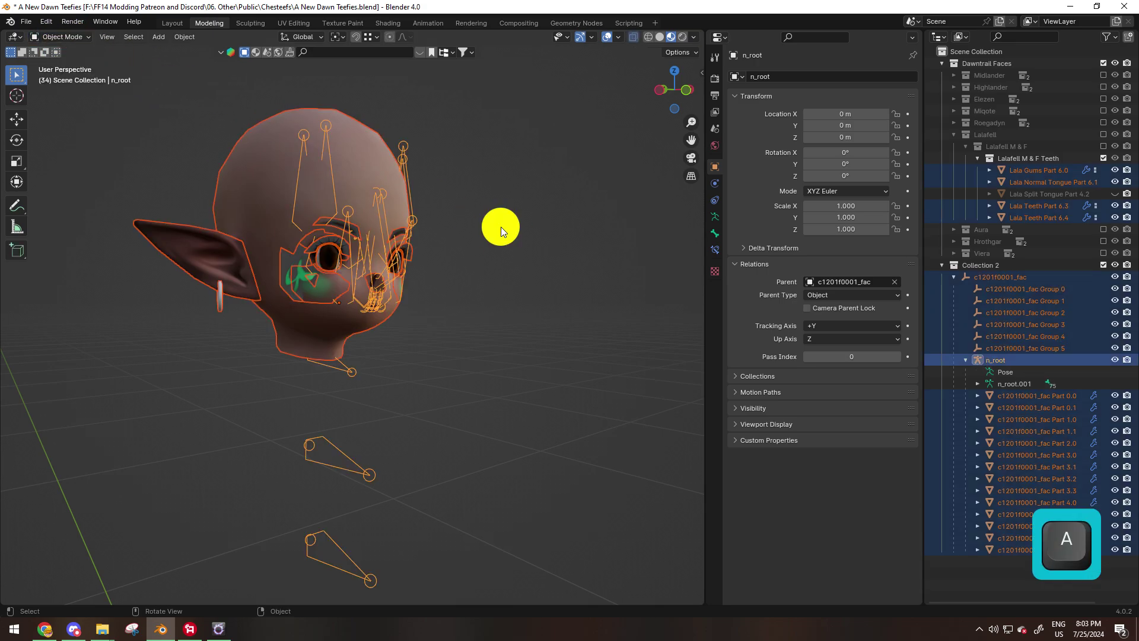
# Start an FBX export targeting the Lalafell_Female\1\3D folder
pyautogui.click(26, 22)
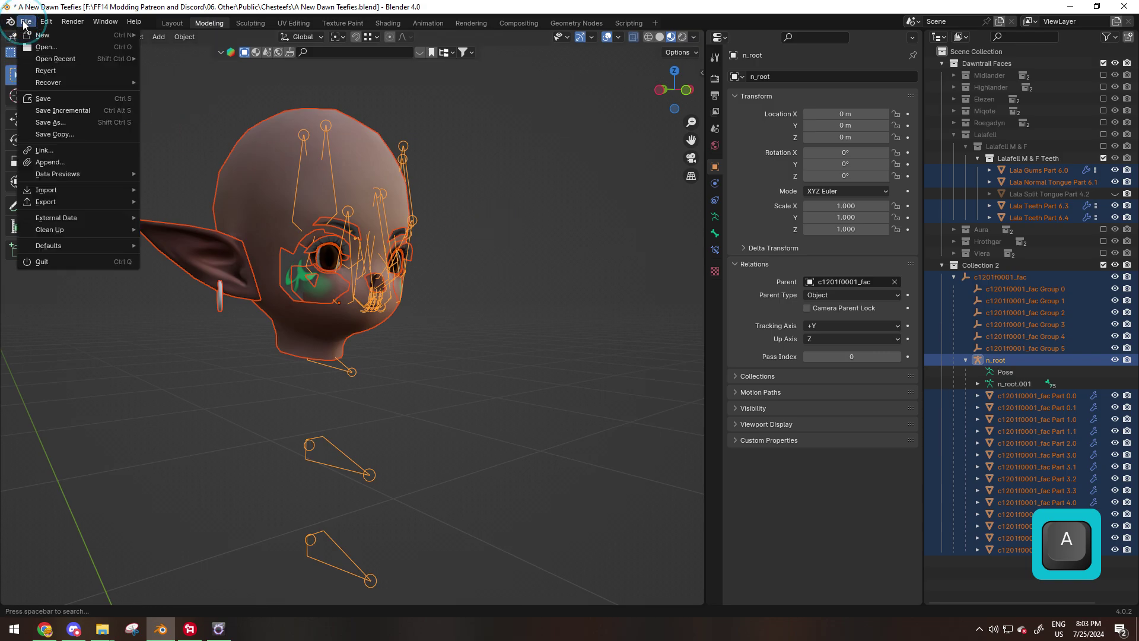
pyautogui.moveTo(78, 197)
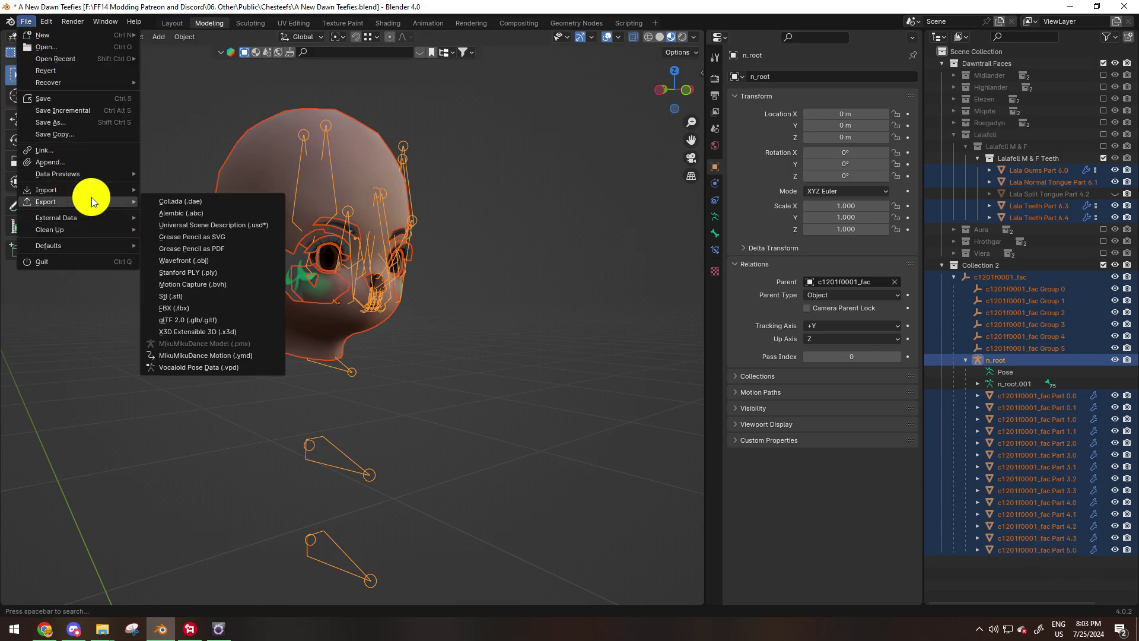
pyautogui.click(204, 307)
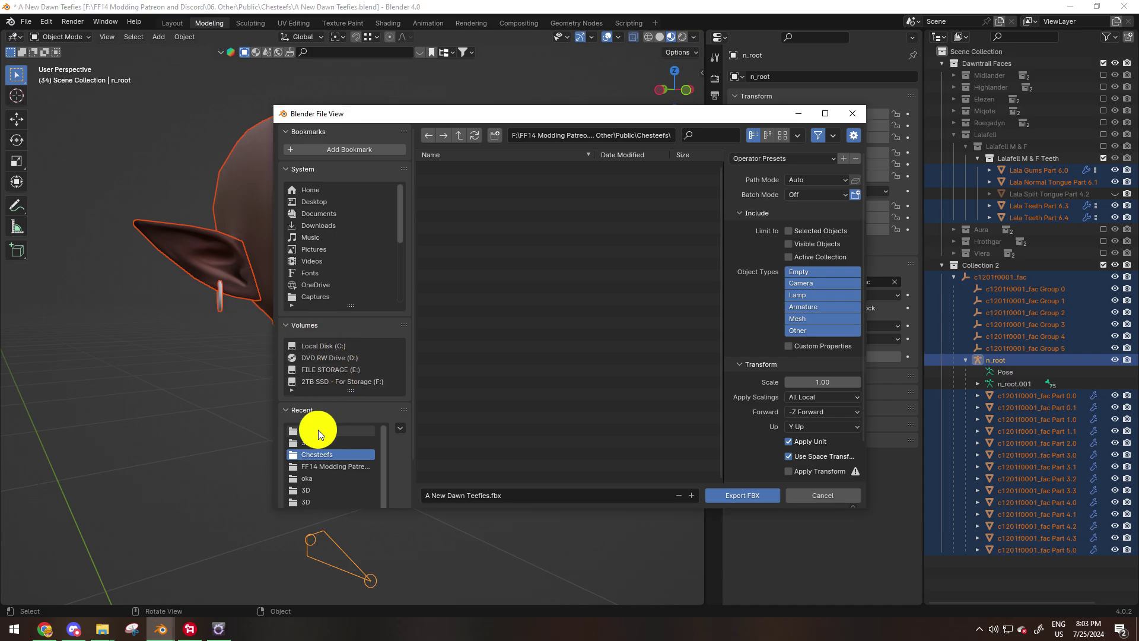
pyautogui.click(314, 431)
pyautogui.click(649, 134)
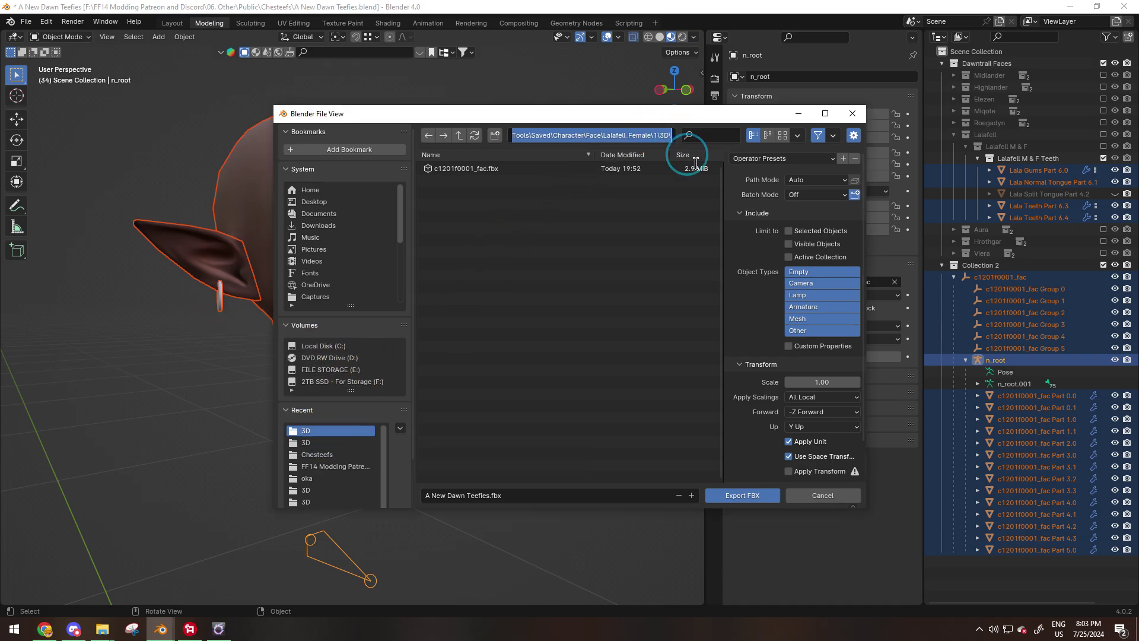
pyautogui.hotkey('ctrl', 'v')
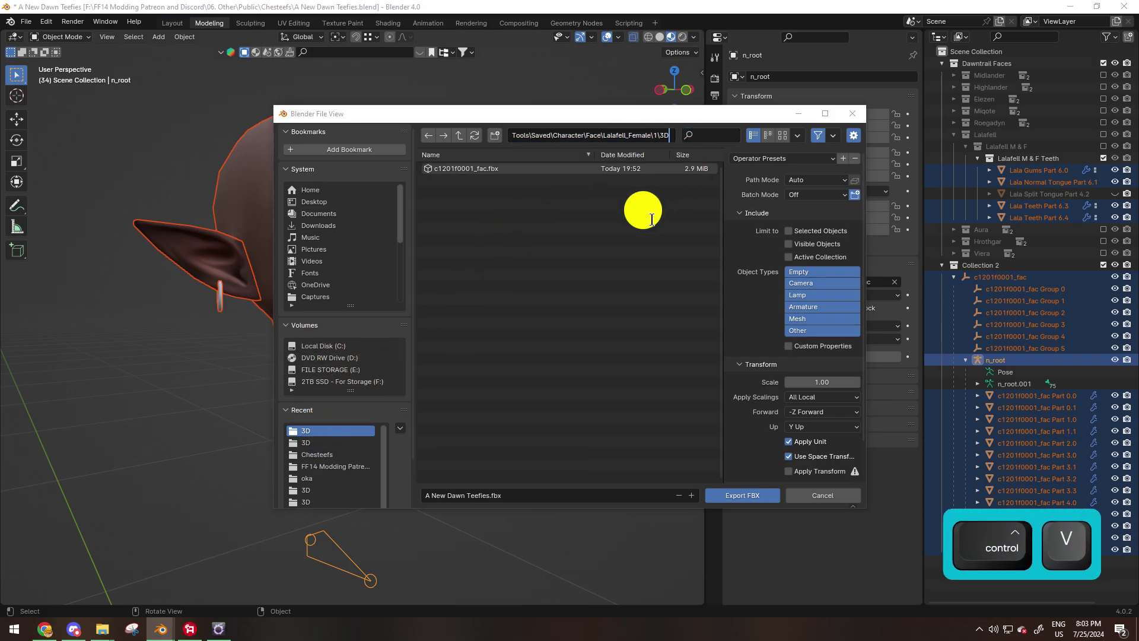
pyautogui.click(536, 208)
# Name the export file A New Dawn Teefies Lala Edition Deluxe.fbx
pyautogui.click(518, 495)
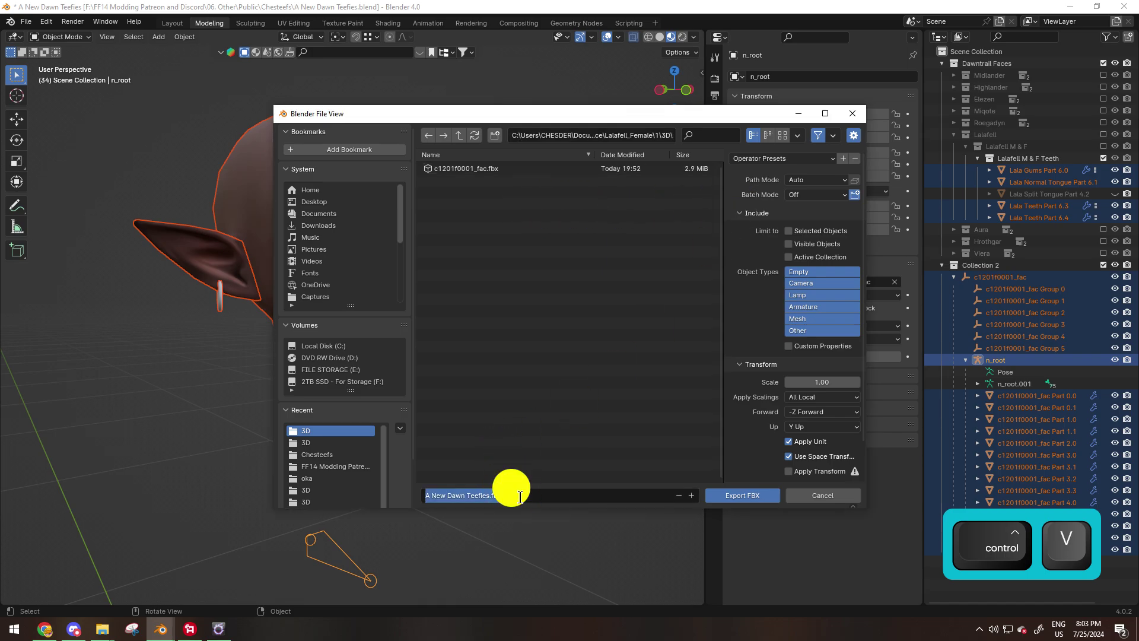
pyautogui.click(490, 495)
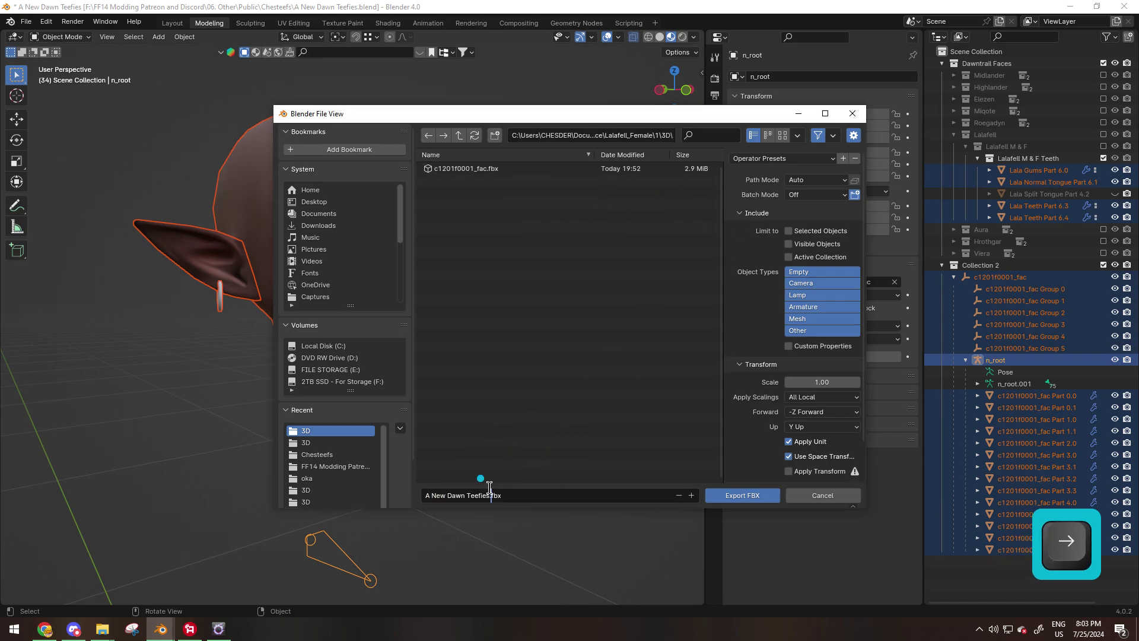
pyautogui.write('Lala Edition')
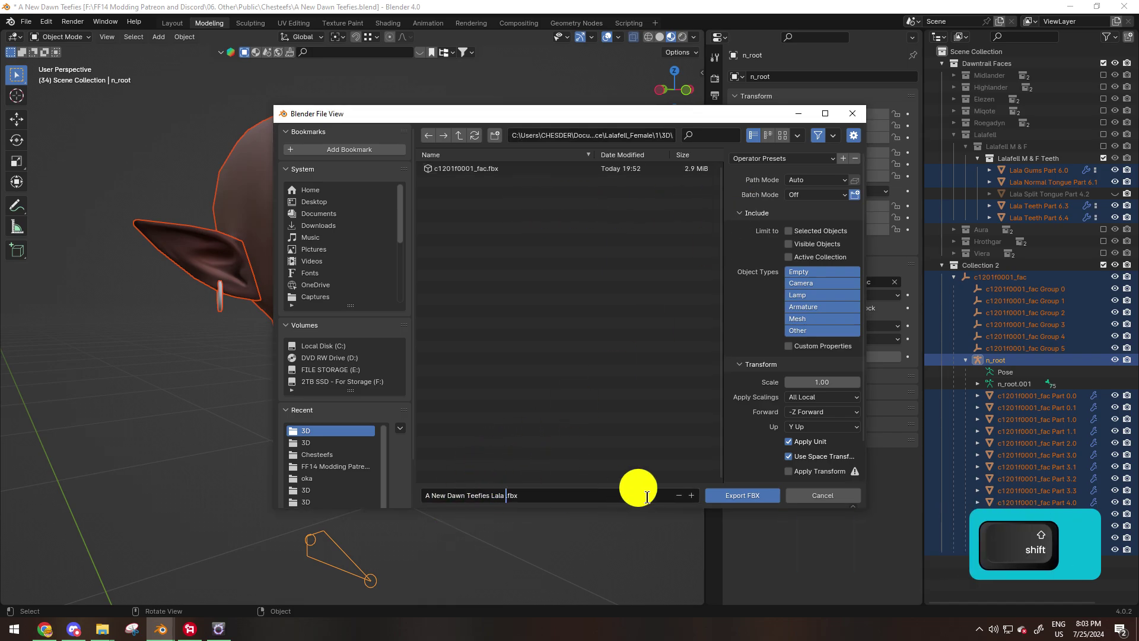
pyautogui.write(' Delux')
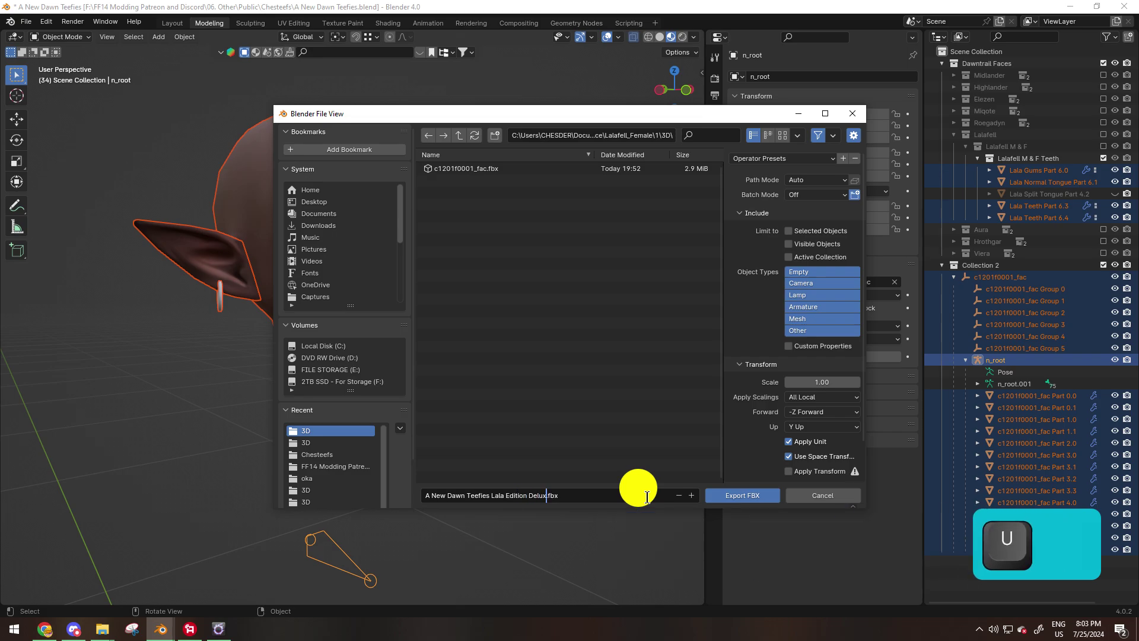
pyautogui.write('e')
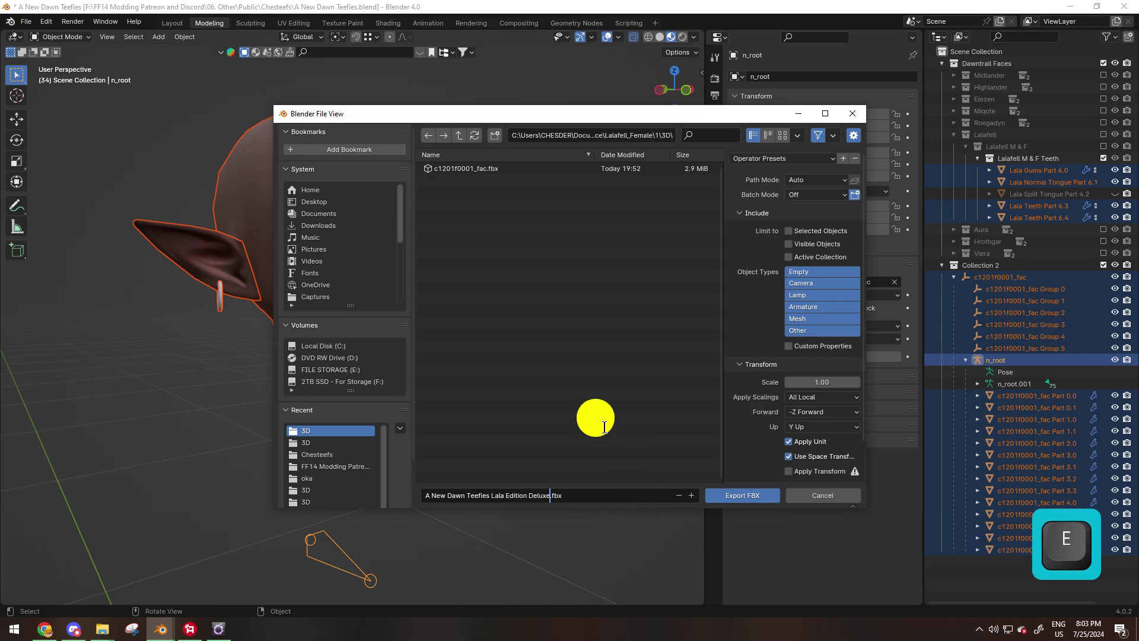
# Export the FBX limited to selected objects, with Triangulate Faces enabled under Geometry
pyautogui.click(788, 232)
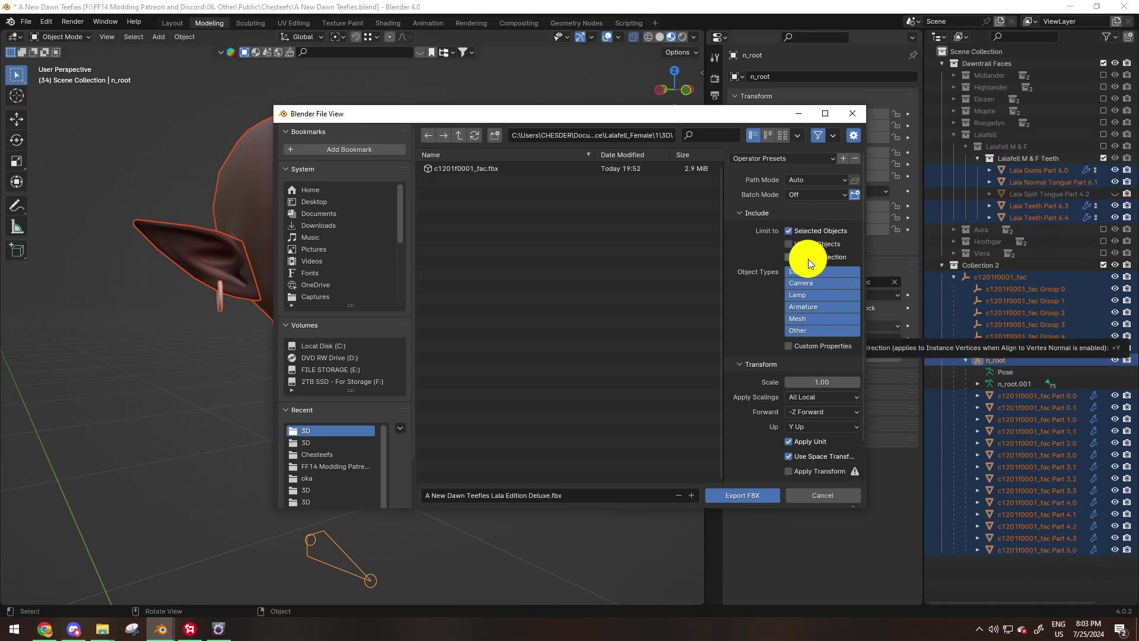
pyautogui.scroll(-3, 809, 259)
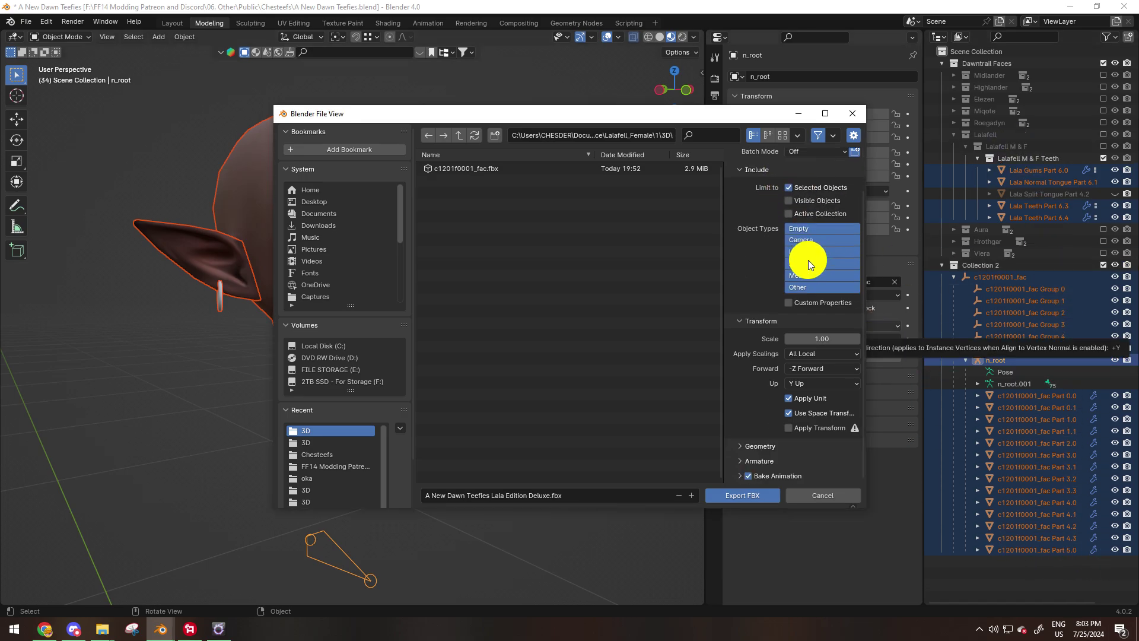
pyautogui.click(749, 476)
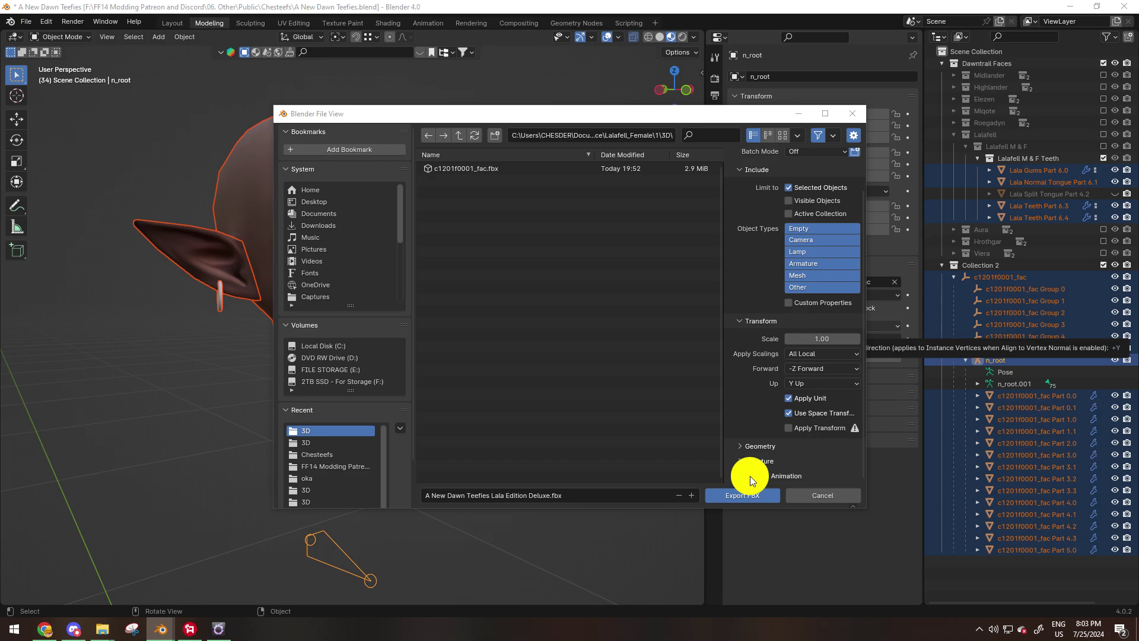
pyautogui.click(747, 444)
pyautogui.scroll(-5, 772, 428)
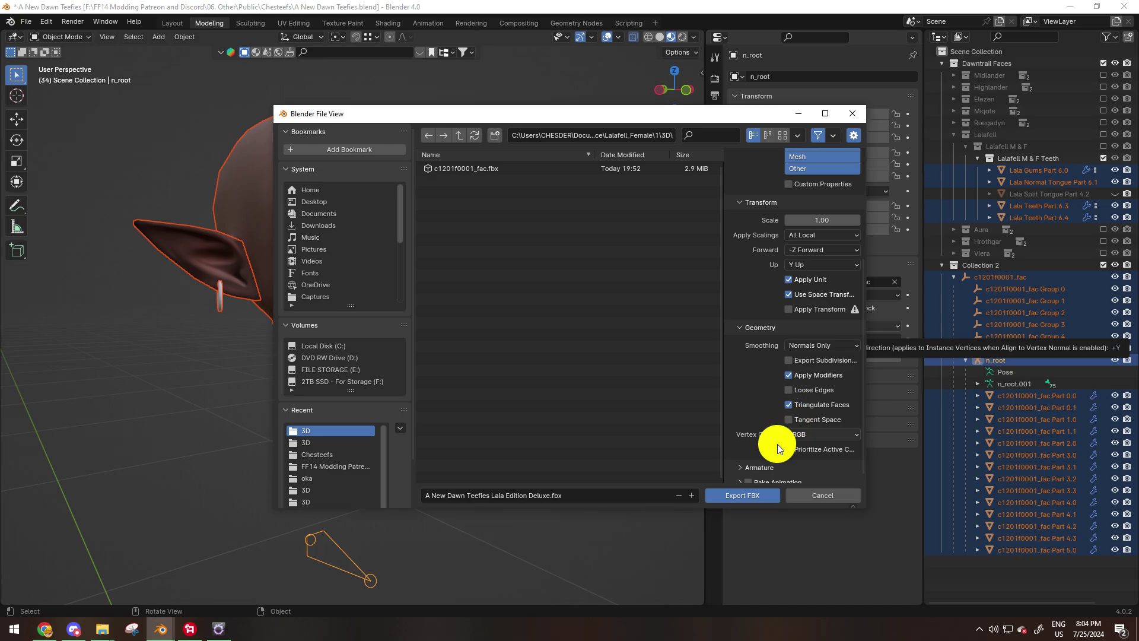
pyautogui.click(743, 495)
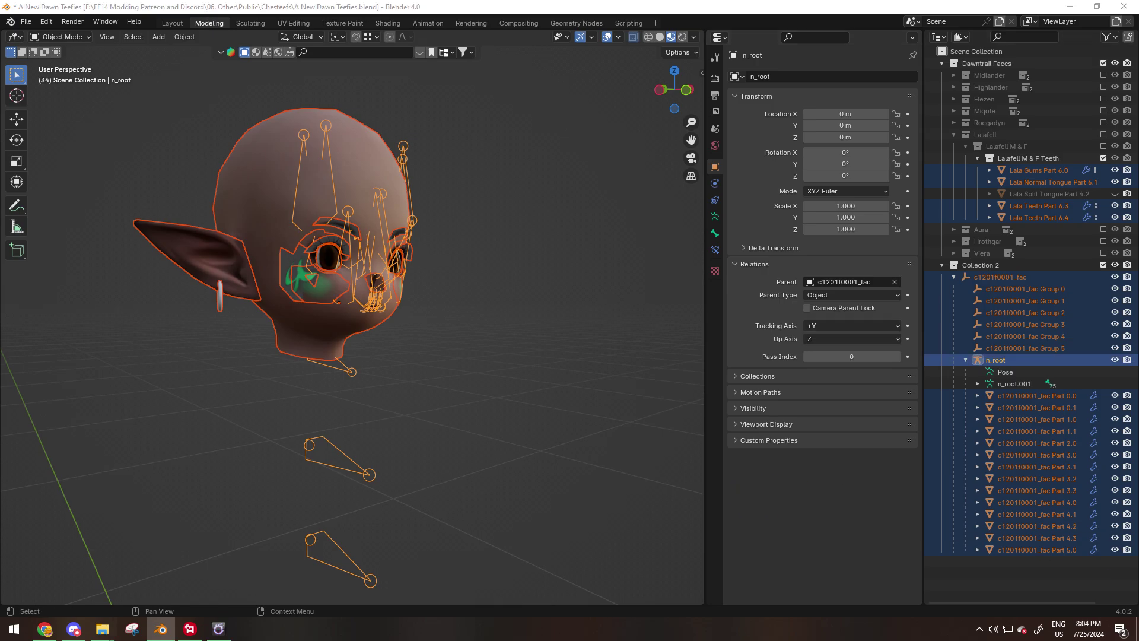
# In TexTools, show the Lalafell Female FAC B material and begin importing a modpack
pyautogui.hotkey('alt', 'Tab')
pyautogui.click(618, 172)
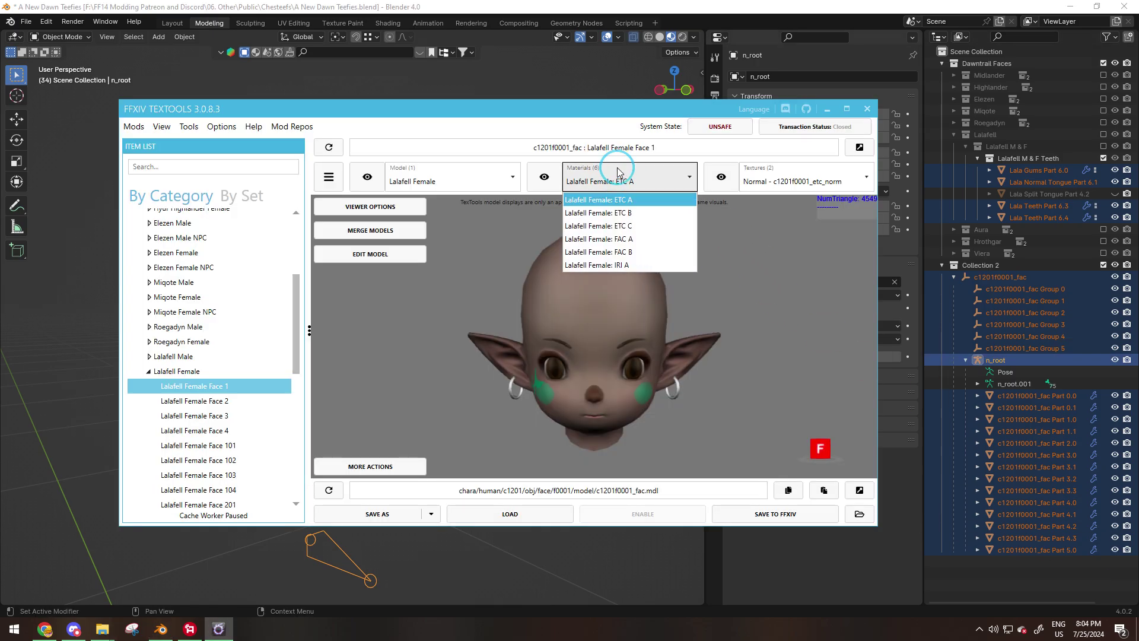
pyautogui.click(649, 251)
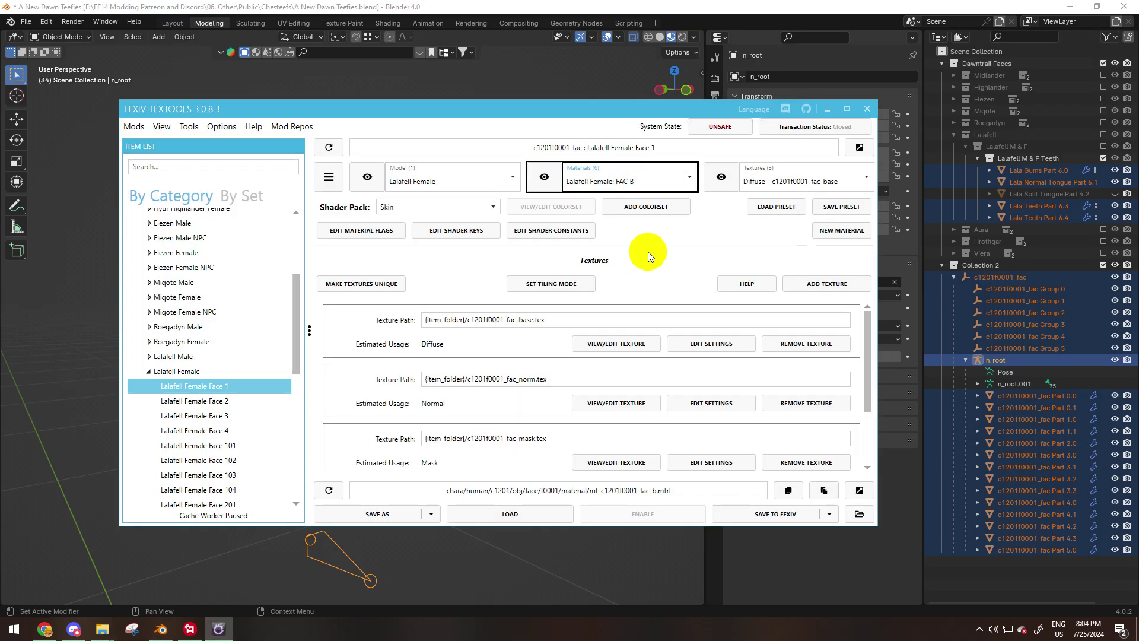
pyautogui.click(659, 178)
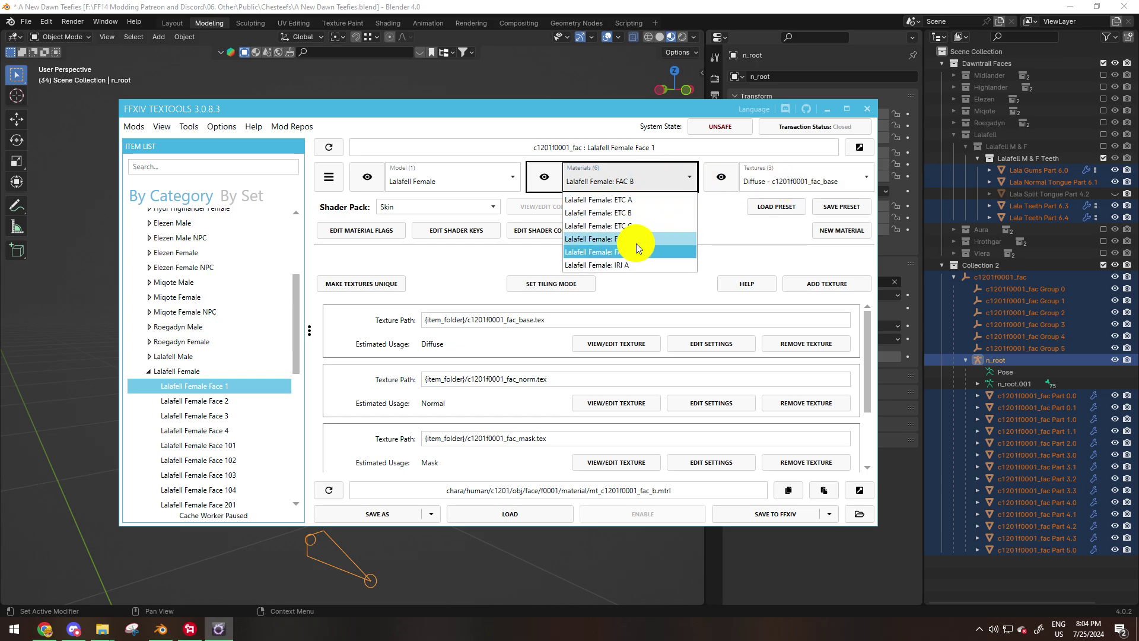
pyautogui.click(637, 239)
pyautogui.click(657, 178)
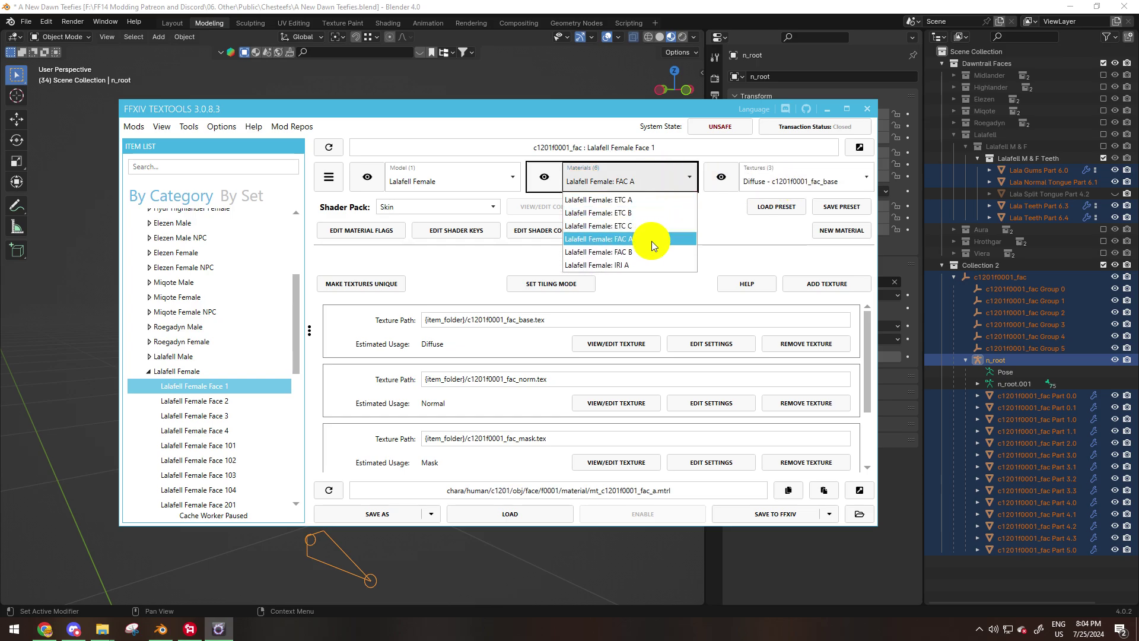
pyautogui.click(642, 252)
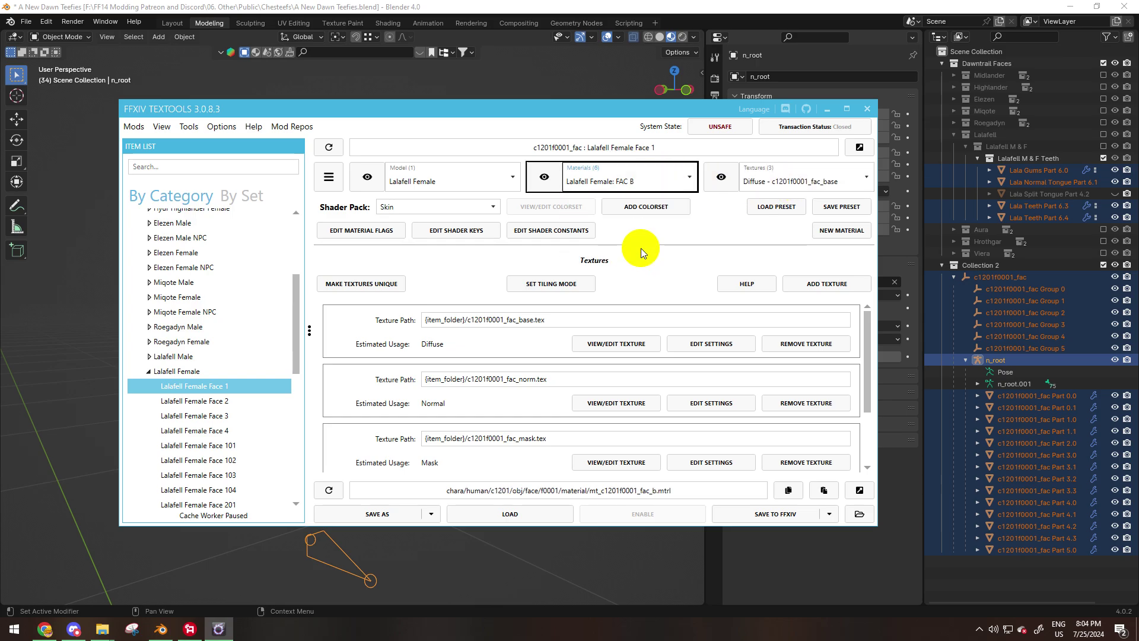
pyautogui.click(130, 128)
pyautogui.click(104, 199)
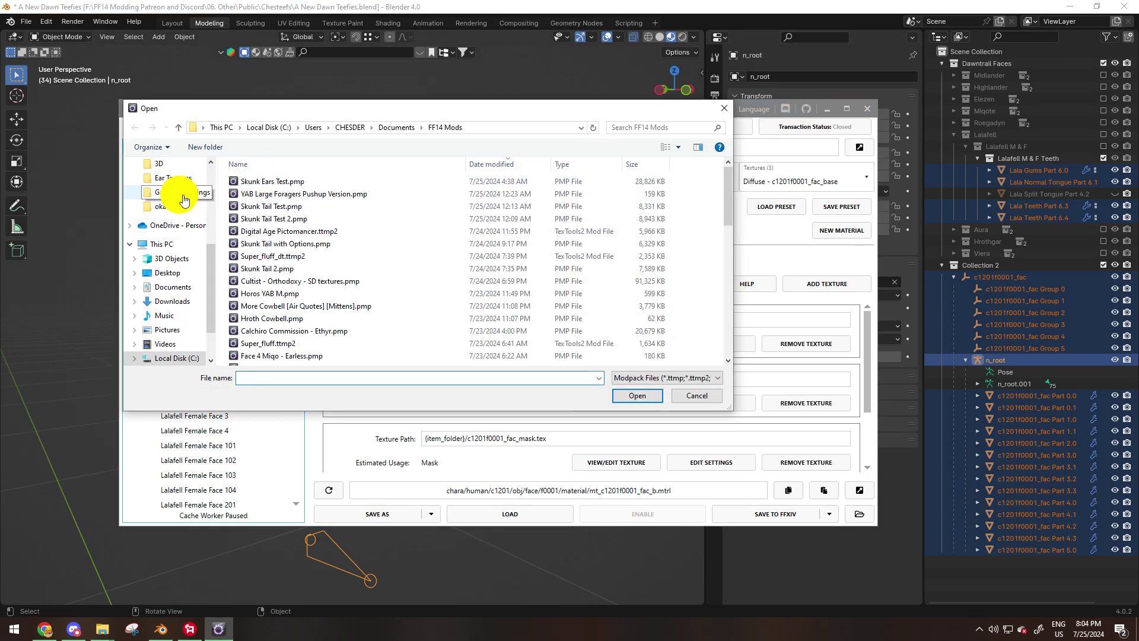
# Browse to FF14 Modding Patreon and Discord\06. Other\Public\Chesteefs and open the Ches Teef Textures modpack
pyautogui.click(179, 180)
pyautogui.click(305, 120)
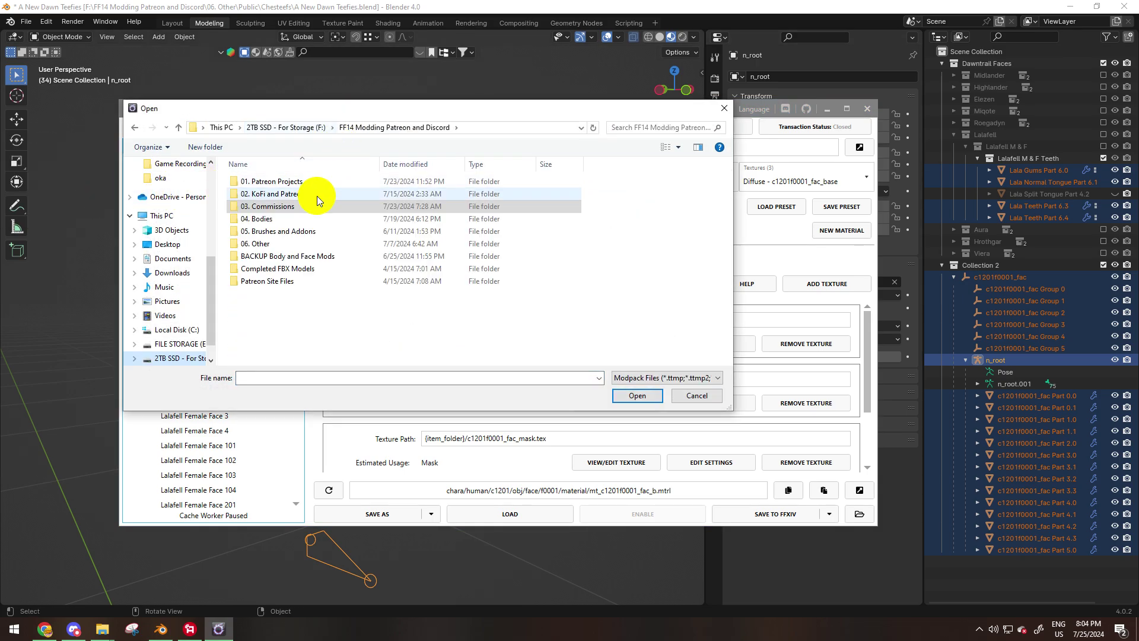
pyautogui.doubleClick(268, 243)
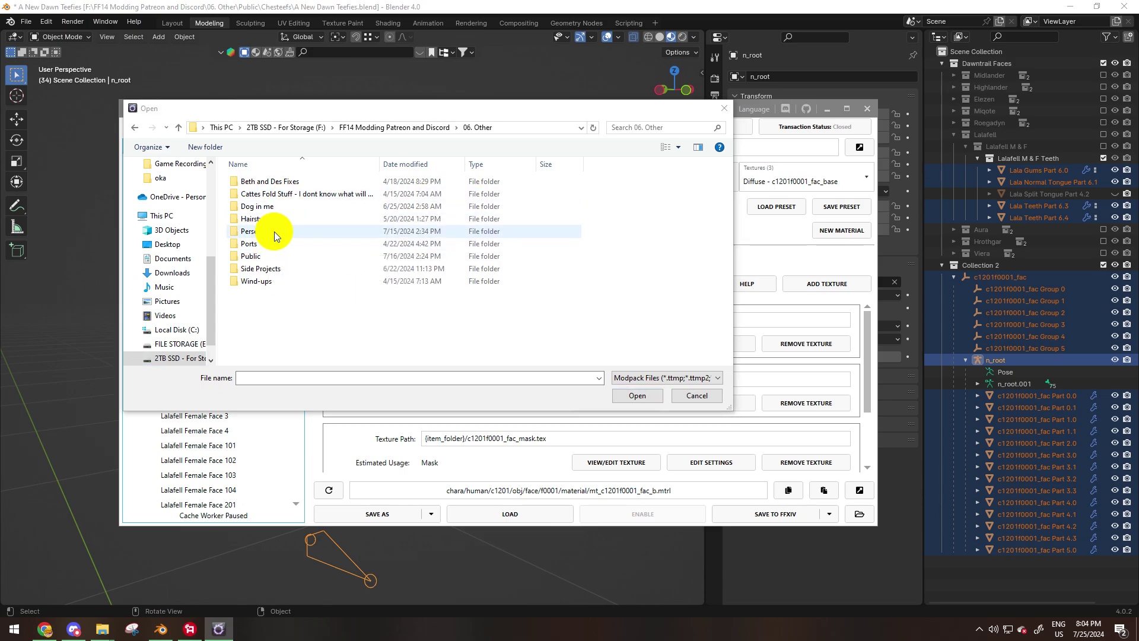
pyautogui.doubleClick(267, 256)
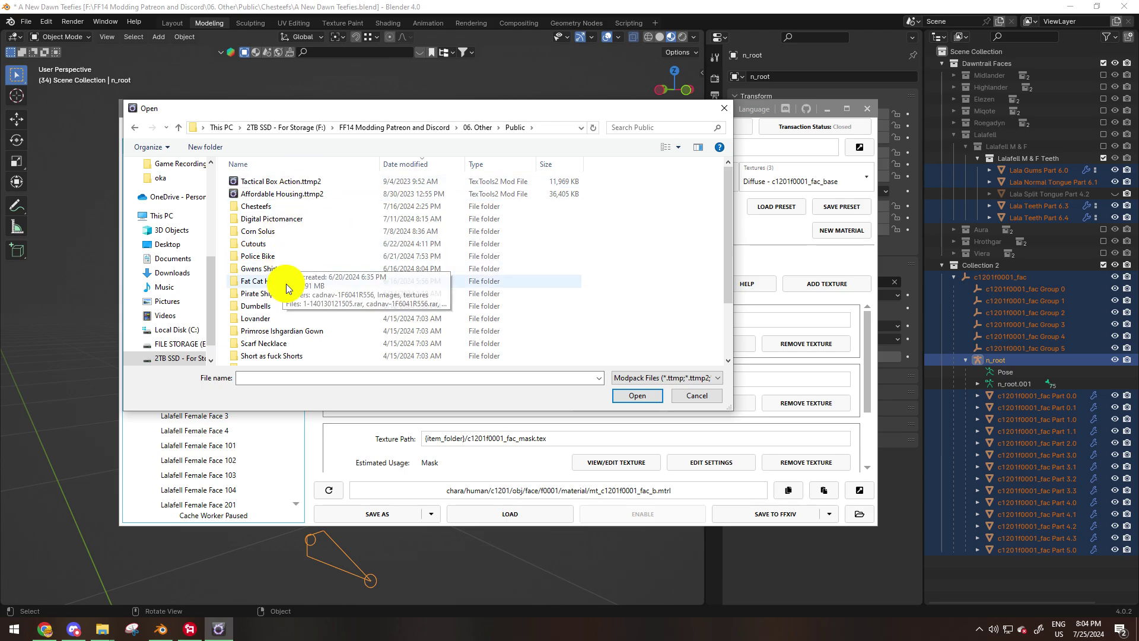
pyautogui.click(296, 209)
pyautogui.doubleClick(297, 210)
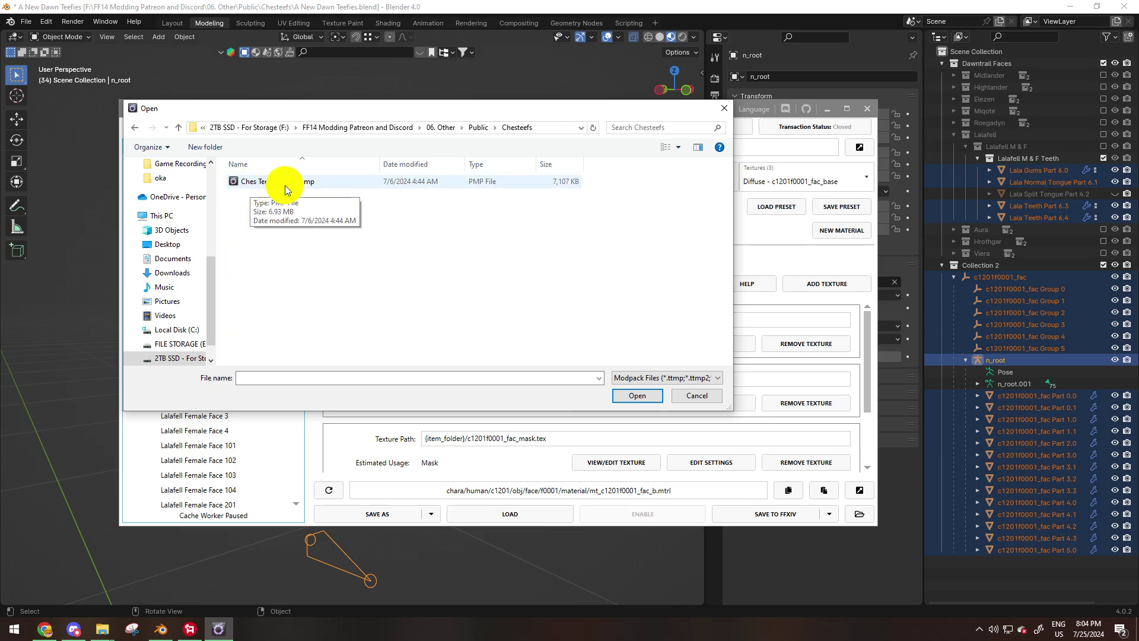
pyautogui.doubleClick(284, 186)
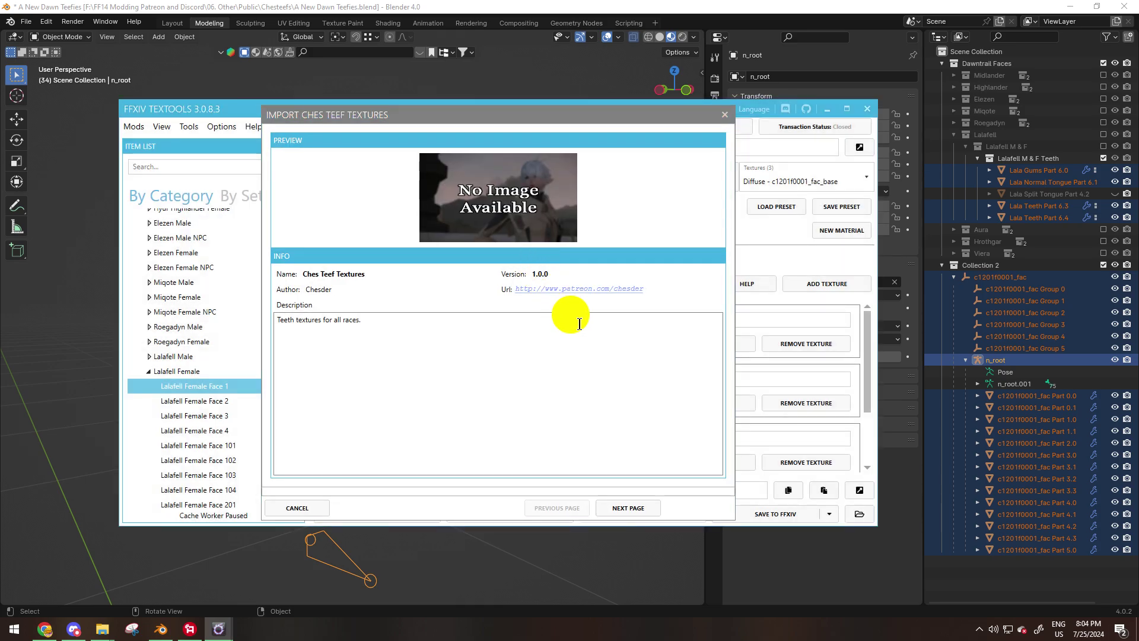
# Finish the Ches Teef Textures import with the default Pink Gums option
pyautogui.click(628, 509)
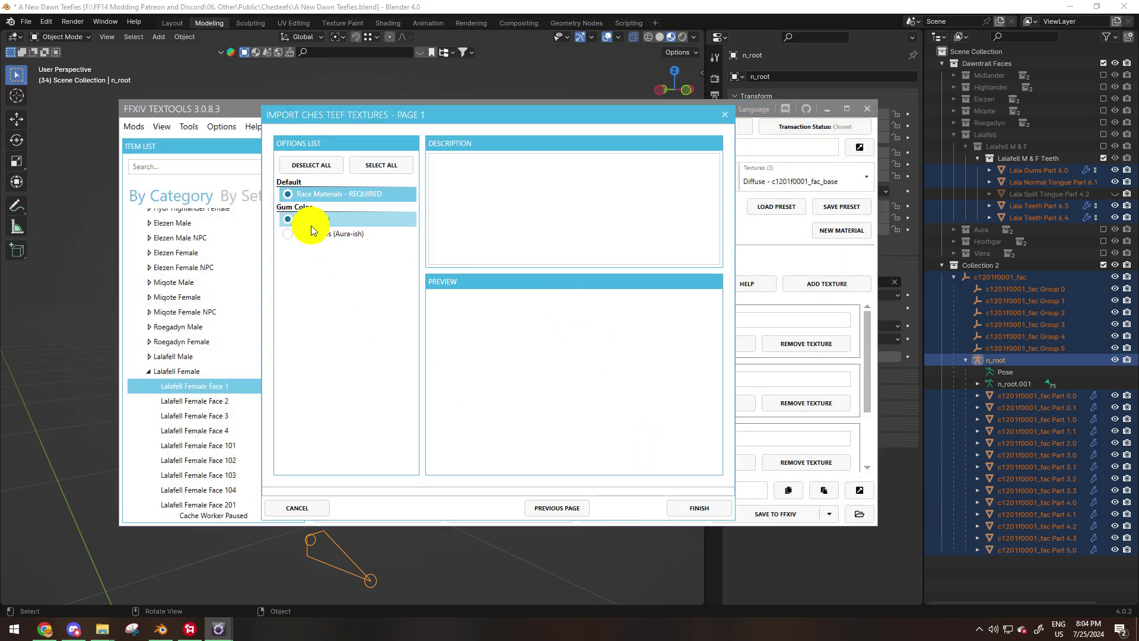
pyautogui.click(719, 515)
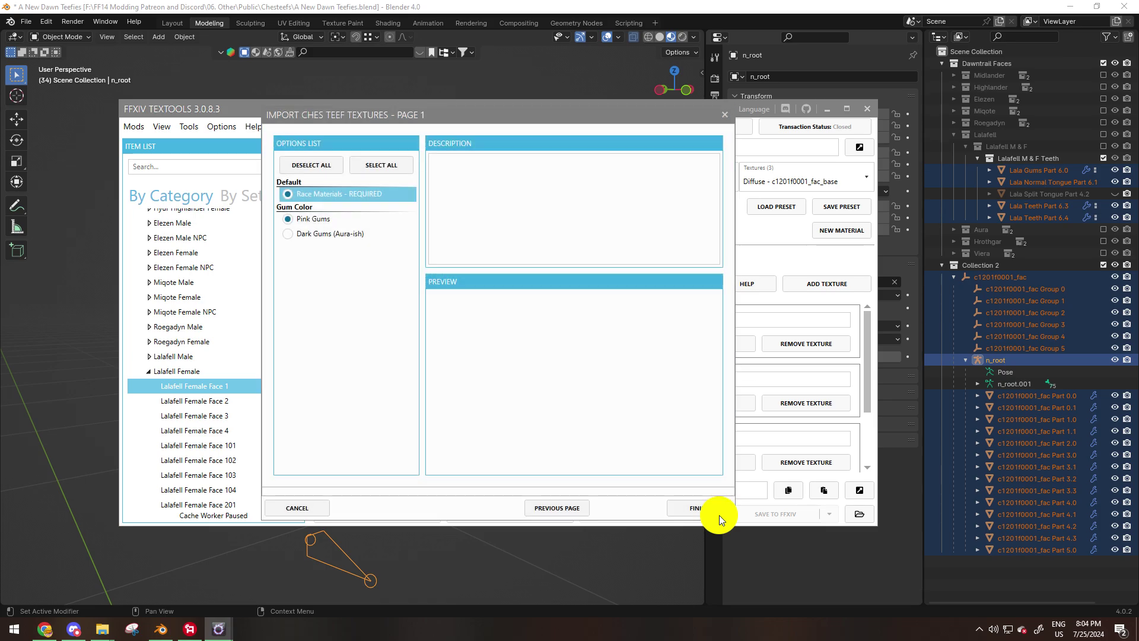
# Select the FAC C material and preview its chesteef diffuse, normal and mask textures
pyautogui.click(590, 343)
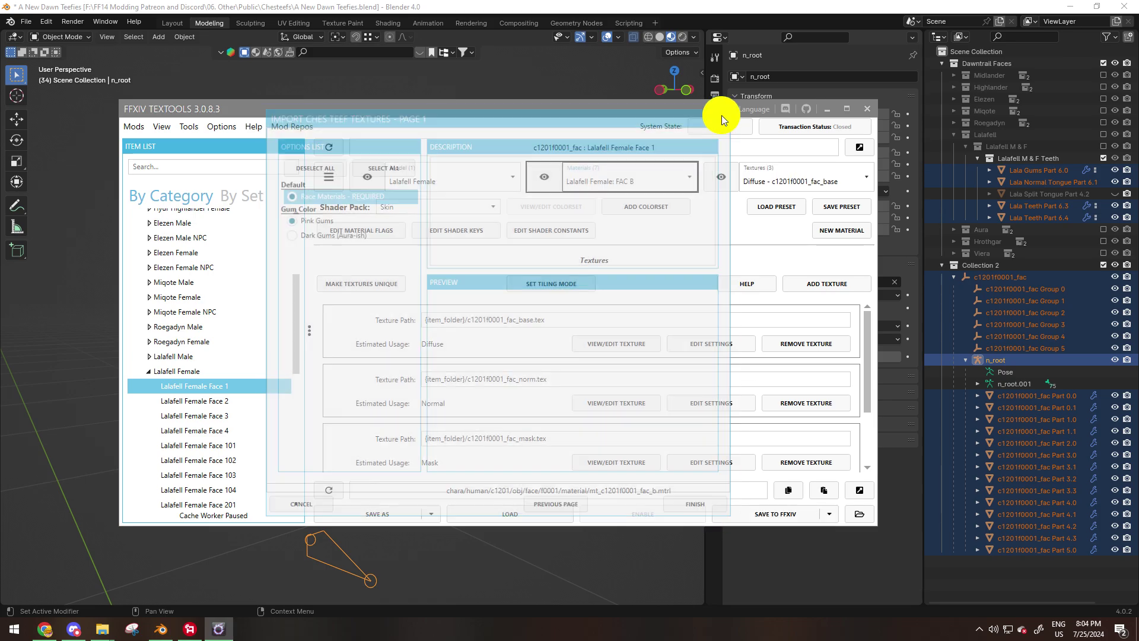
pyautogui.click(642, 177)
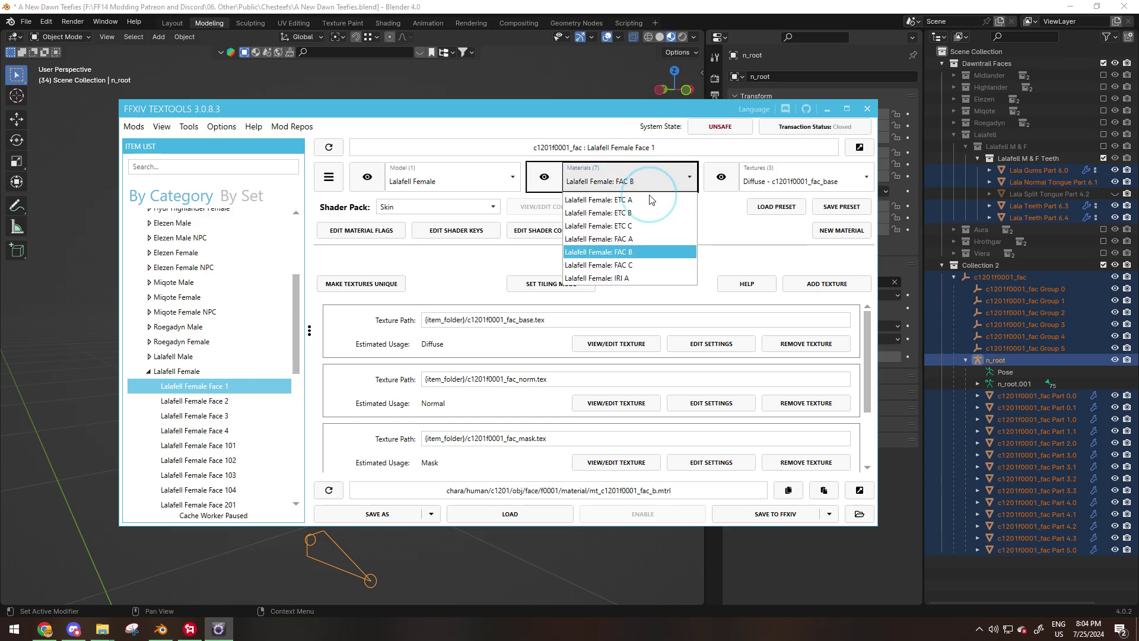
pyautogui.click(643, 265)
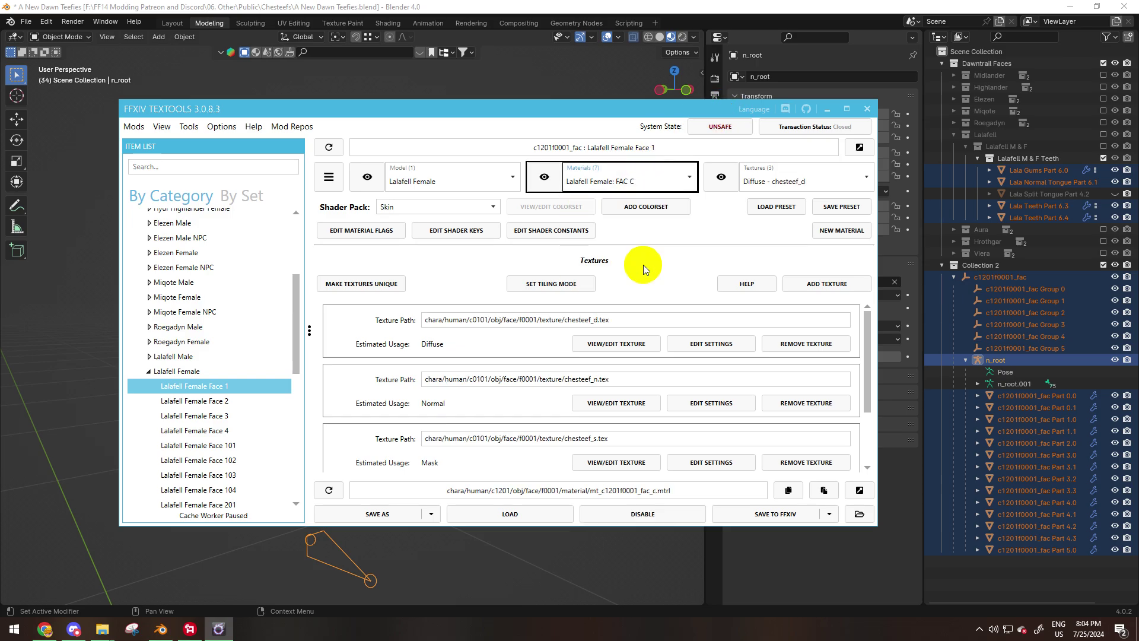
pyautogui.click(712, 182)
pyautogui.click(795, 181)
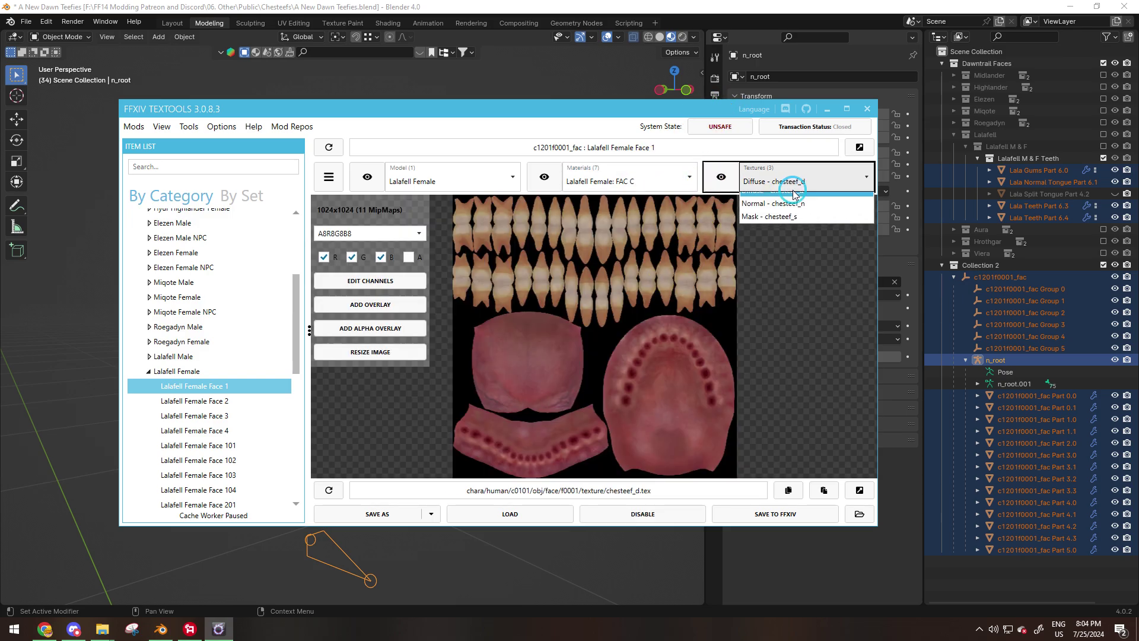
pyautogui.click(805, 212)
pyautogui.click(812, 186)
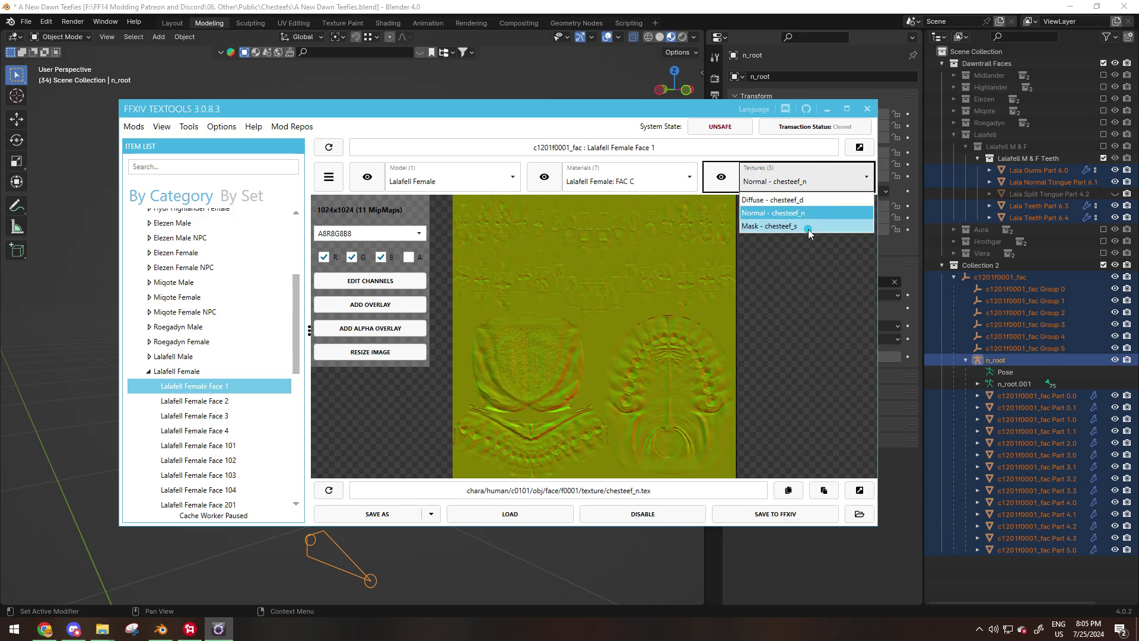
pyautogui.click(808, 228)
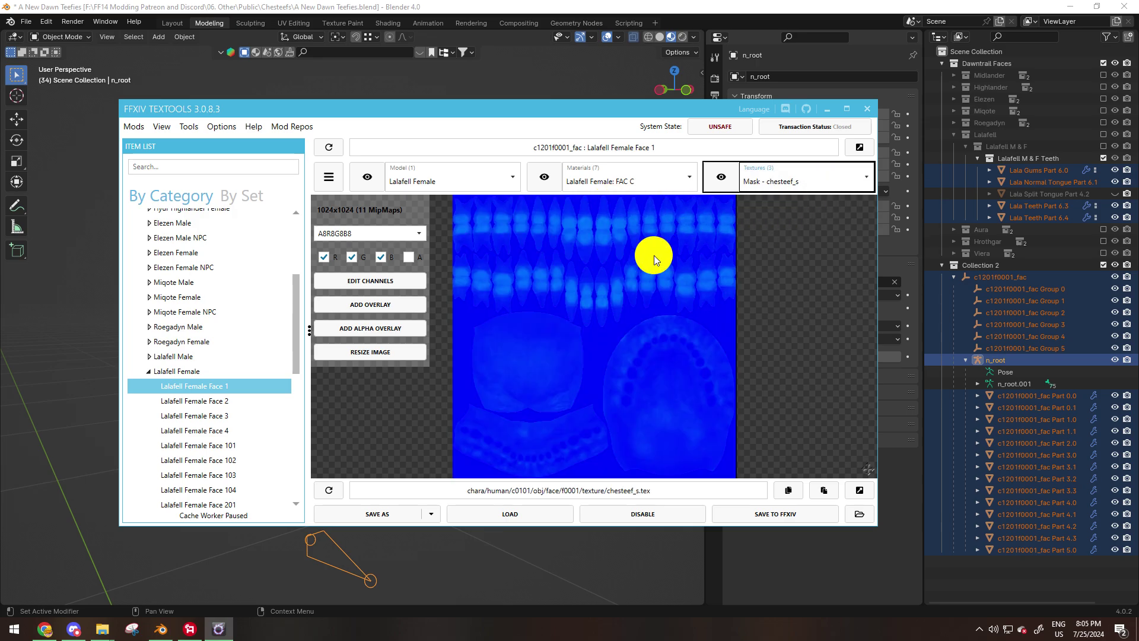
# Return to the material settings view with FAC C kept as the material
pyautogui.click(544, 177)
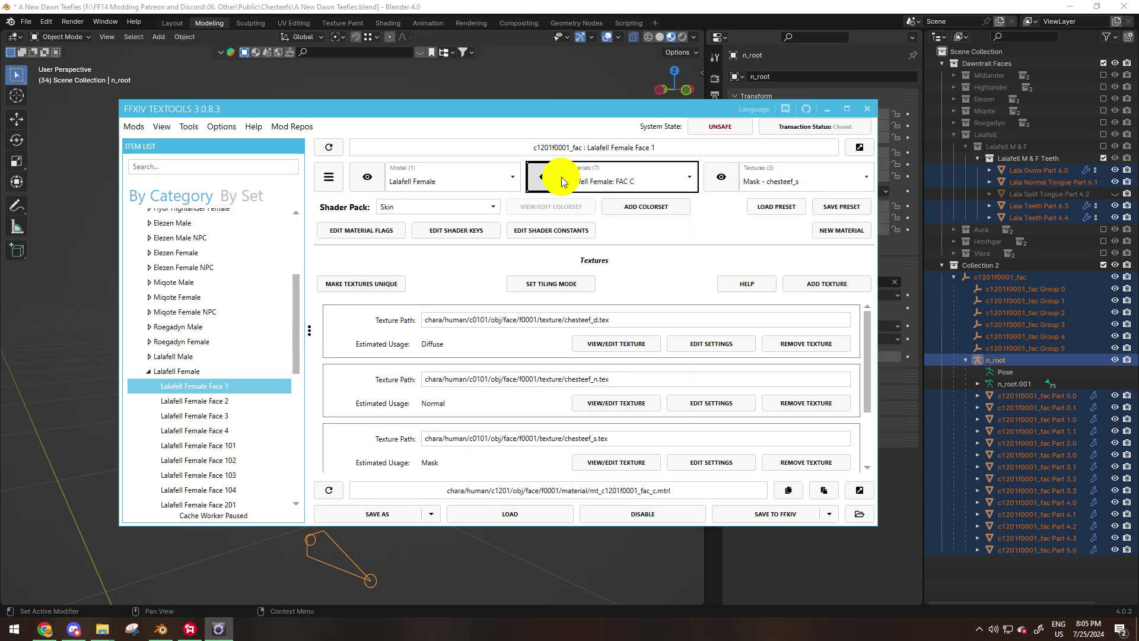
pyautogui.click(580, 178)
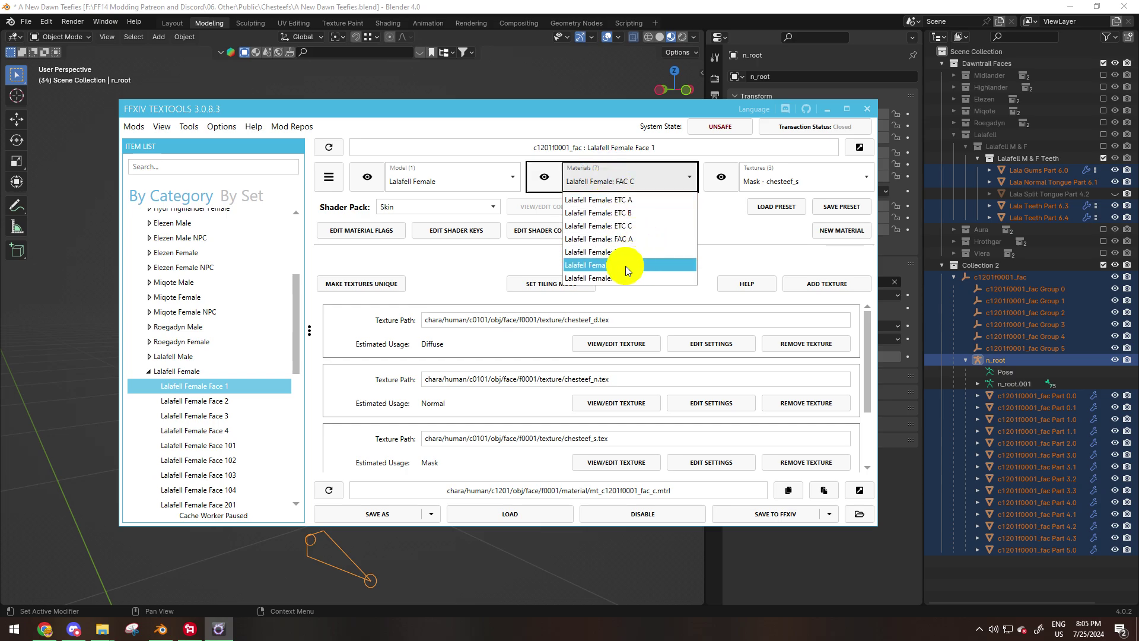
pyautogui.click(616, 266)
pyautogui.click(629, 179)
pyautogui.click(635, 267)
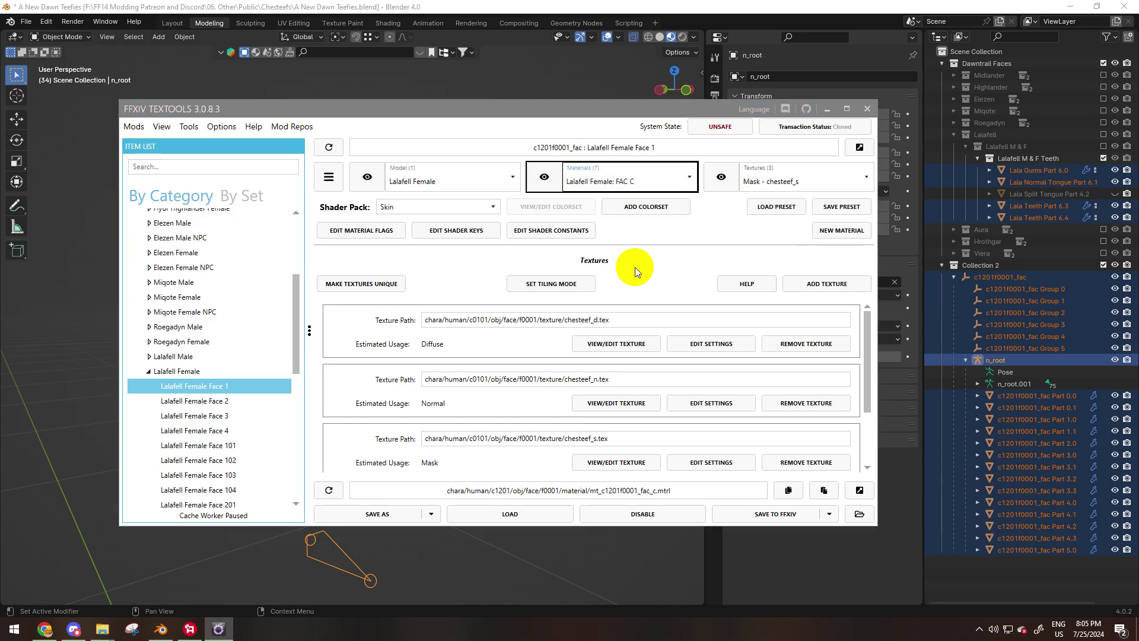
# Load A New Dawn Teefies Lala Edition Deluxe.fbx into the face's Model Importer
pyautogui.click(366, 179)
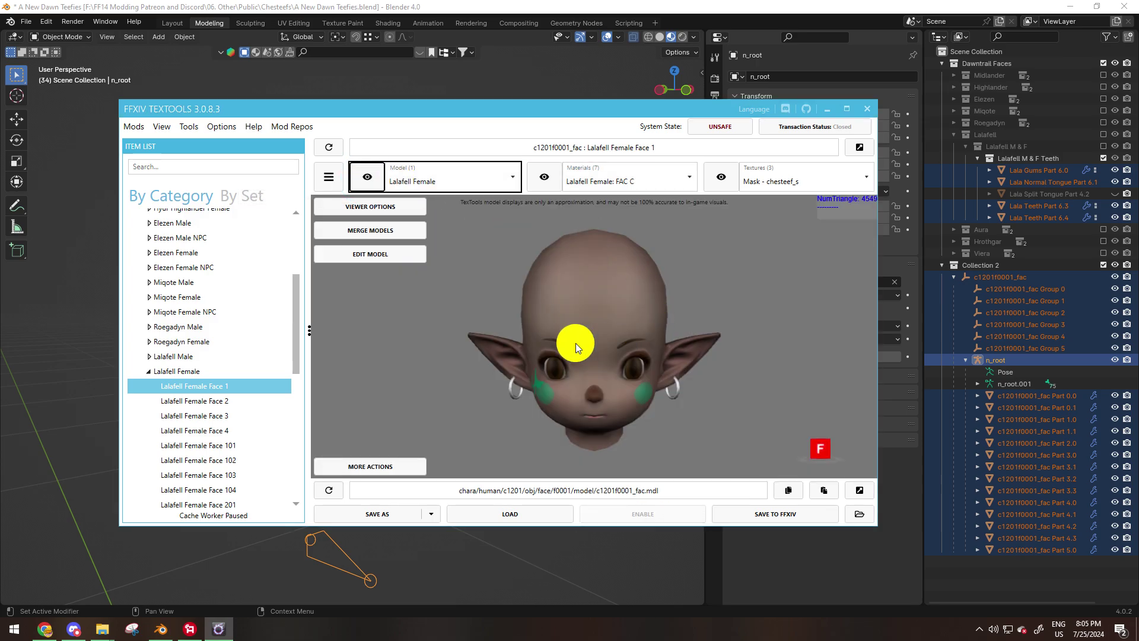
pyautogui.click(540, 508)
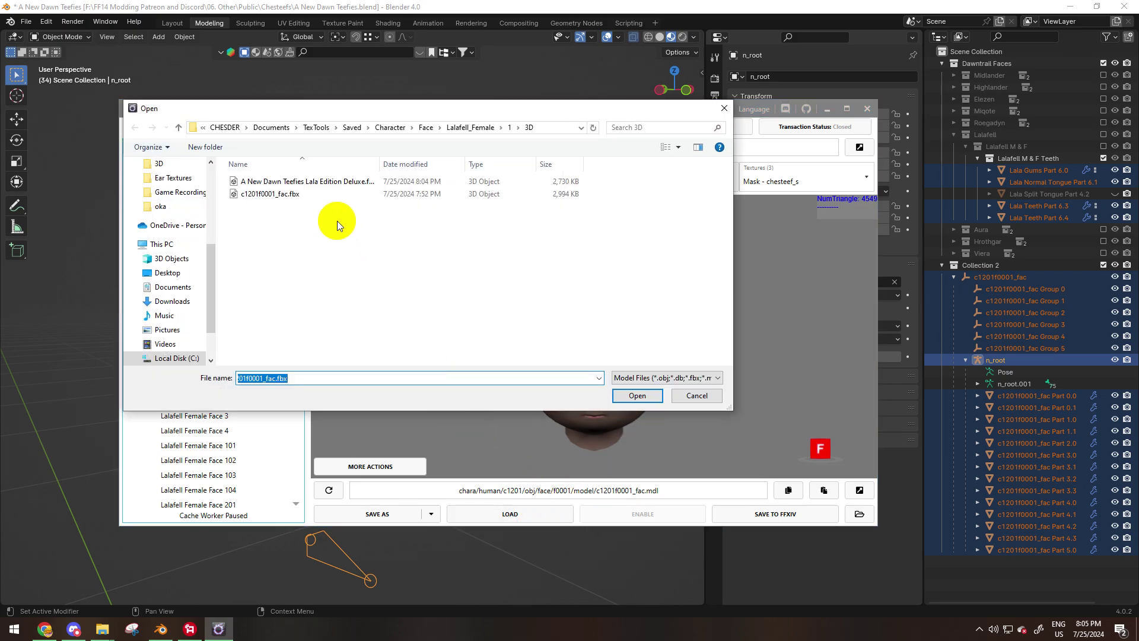
pyautogui.click(271, 183)
pyautogui.click(647, 395)
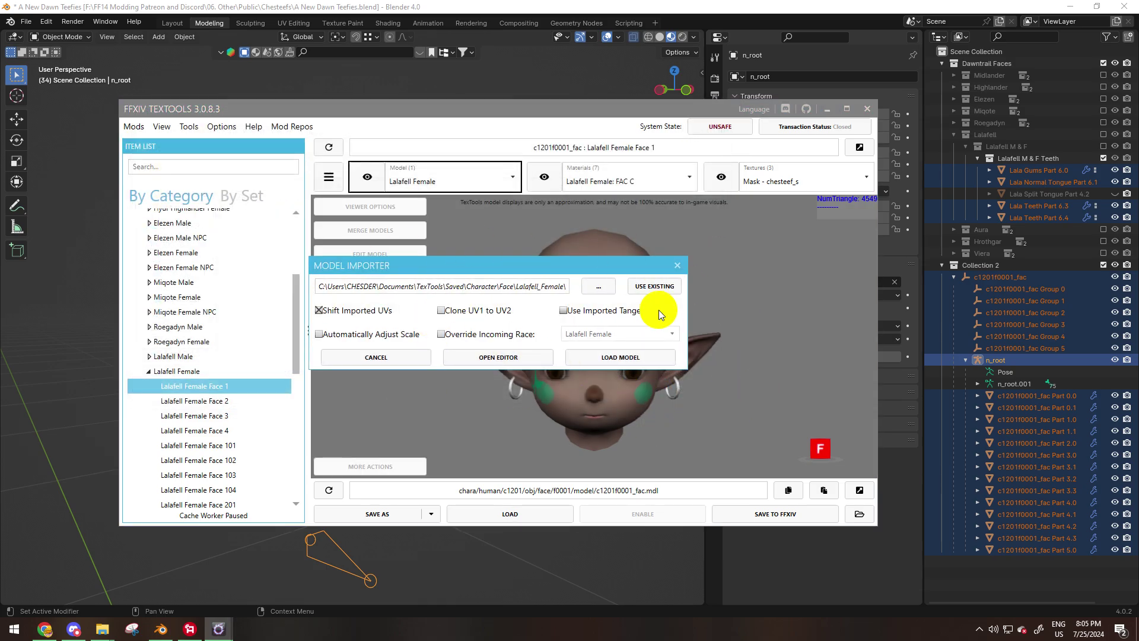
# In the model editor, assign mt_c1201f0001_fac_c to mesh #6 and confirm the import
pyautogui.click(518, 363)
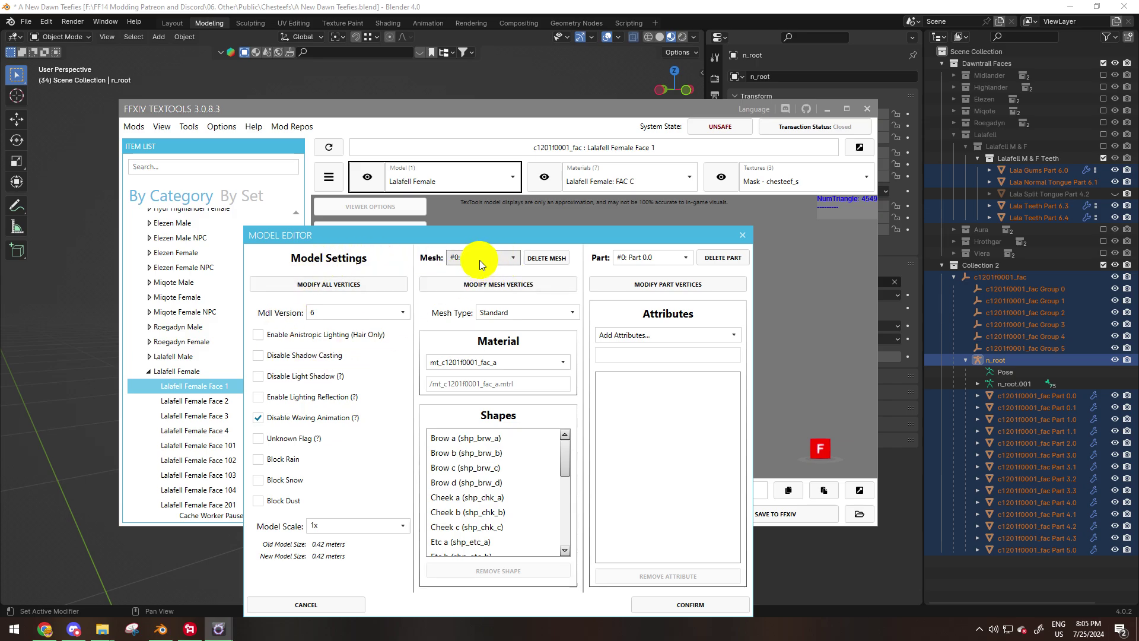
pyautogui.click(463, 262)
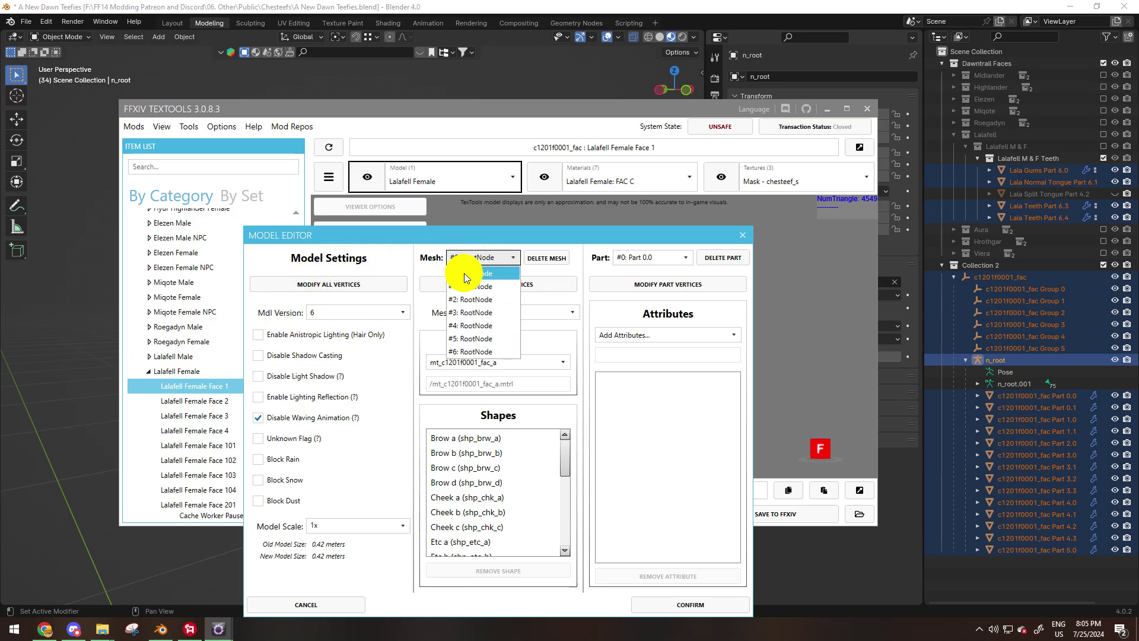
pyautogui.click(473, 325)
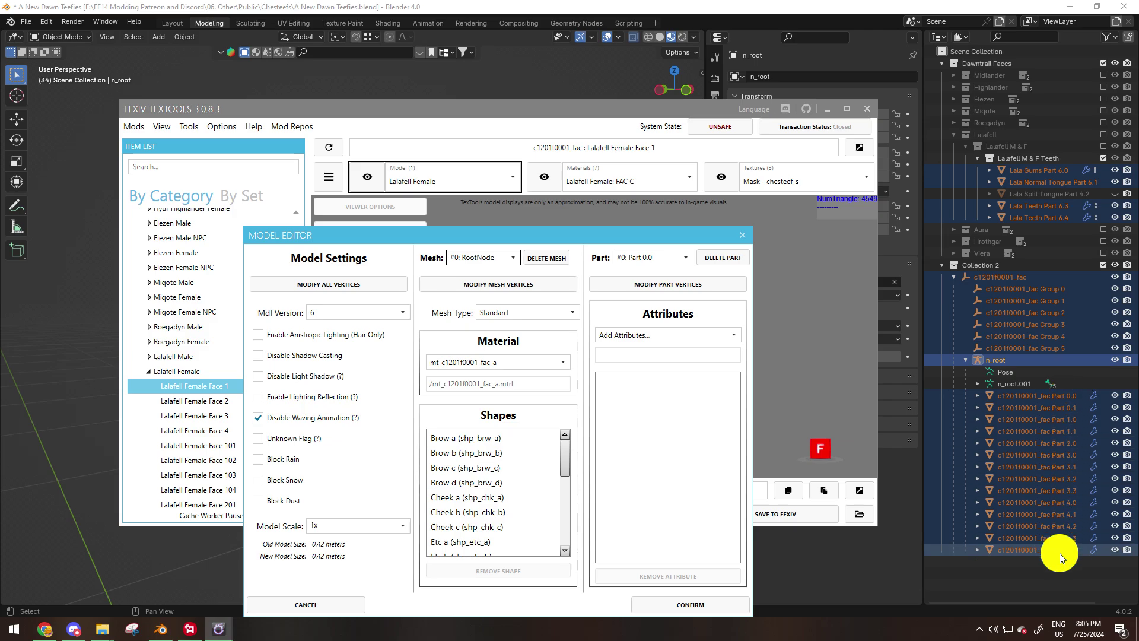
pyautogui.click(499, 258)
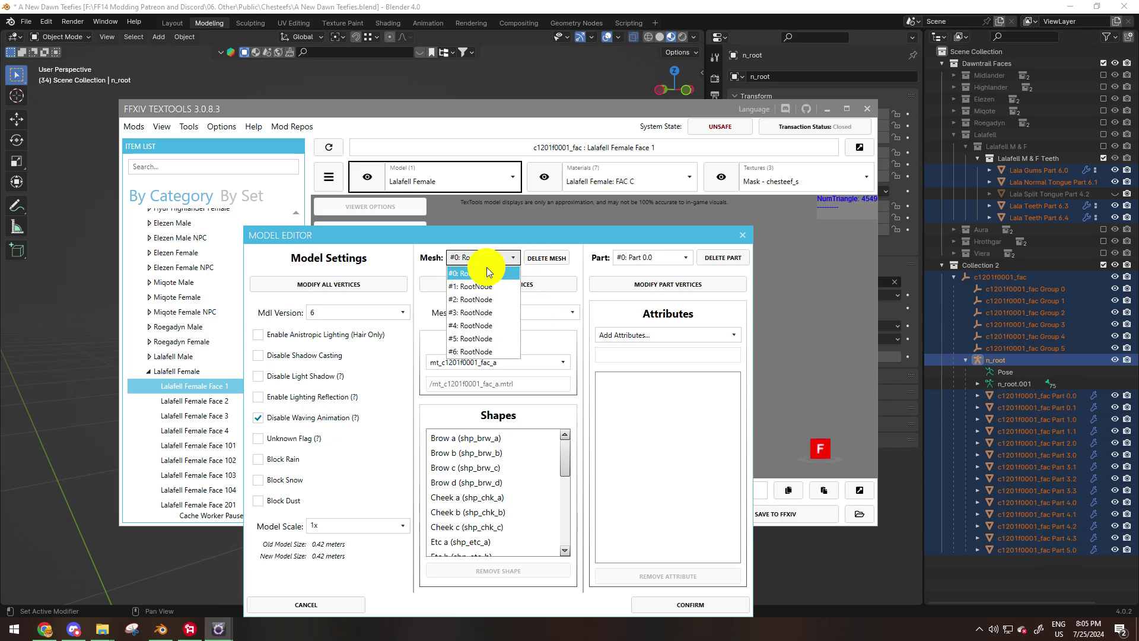
pyautogui.click(485, 352)
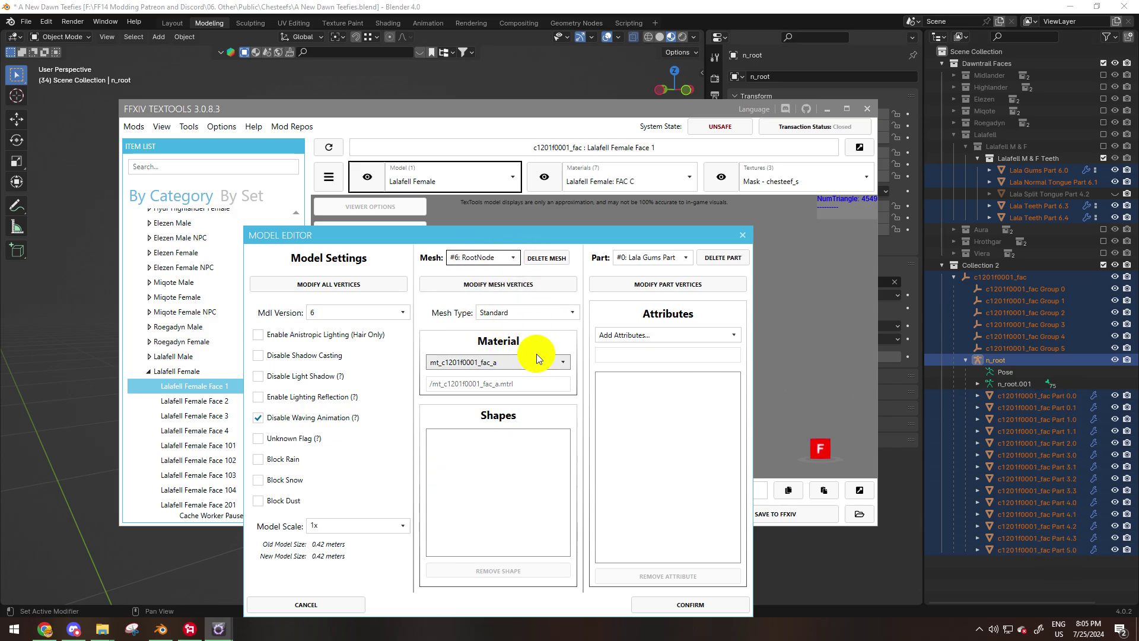
pyautogui.click(483, 362)
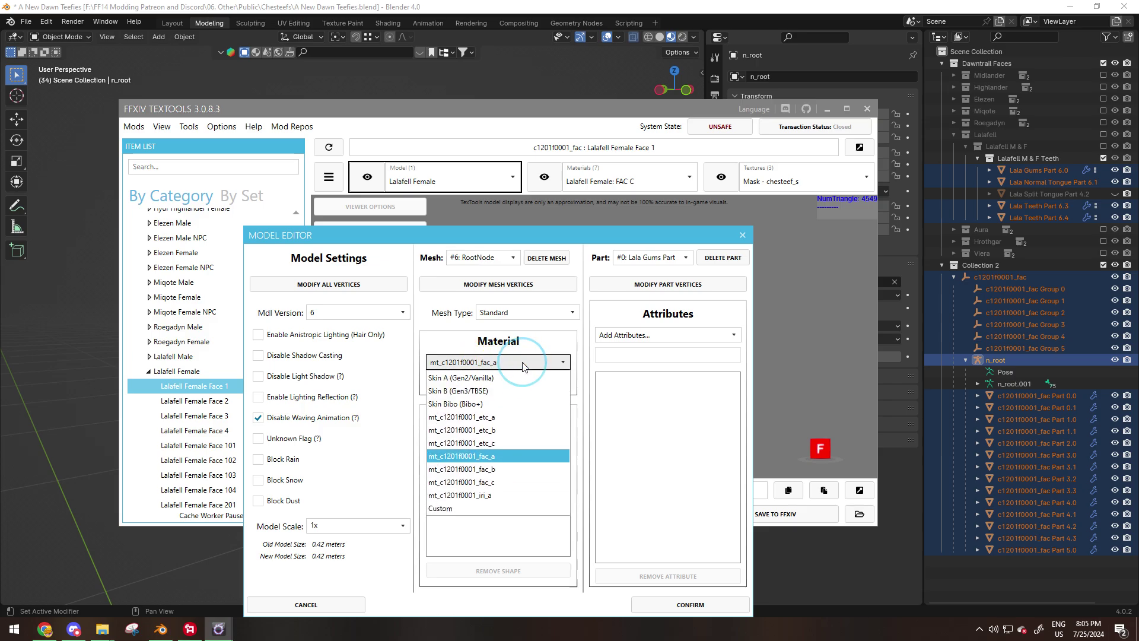
pyautogui.click(498, 483)
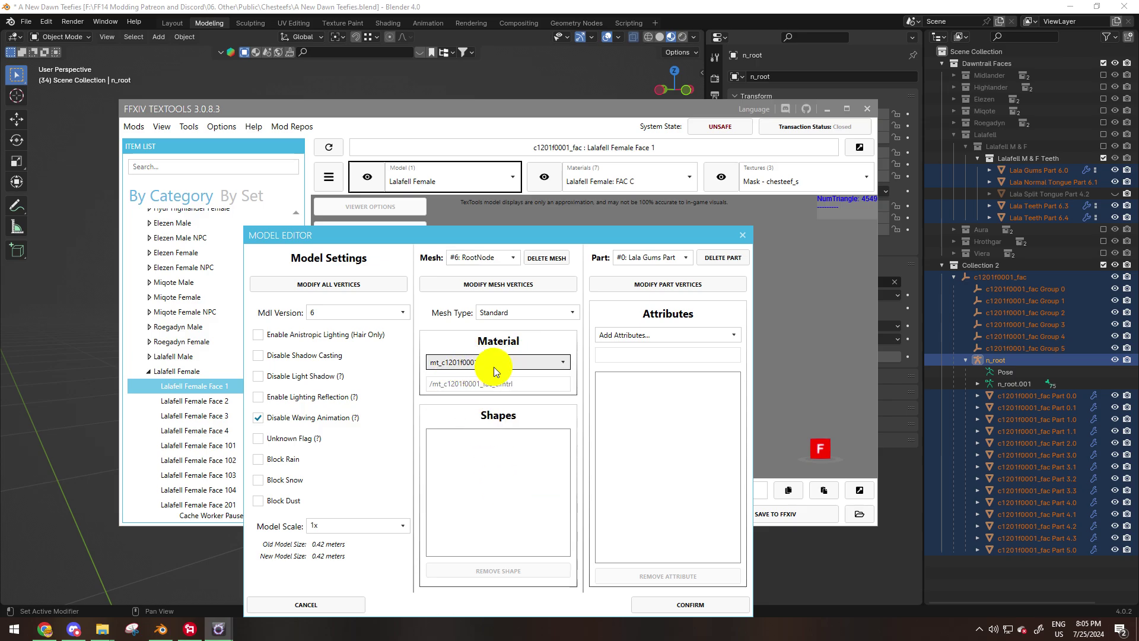
pyautogui.click(663, 257)
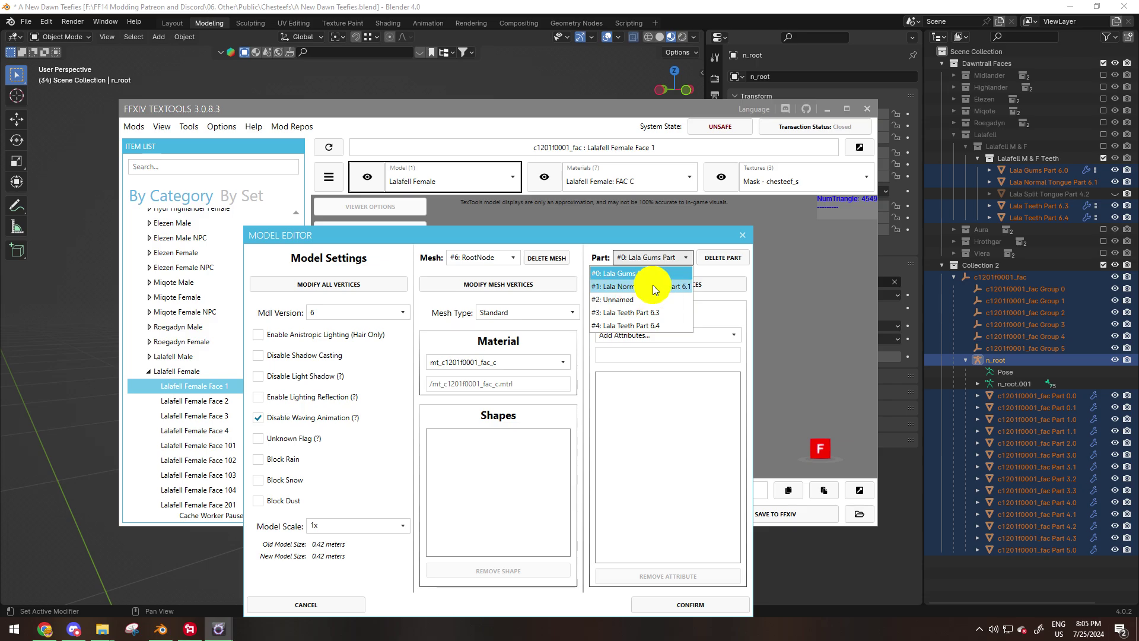
pyautogui.click(662, 258)
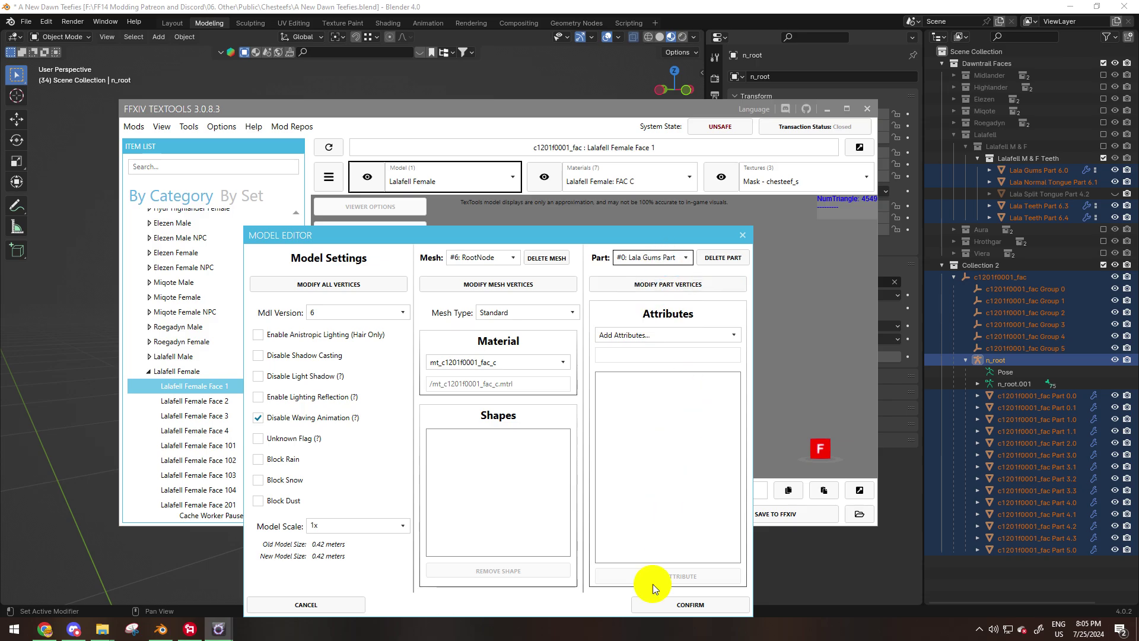
pyautogui.click(720, 603)
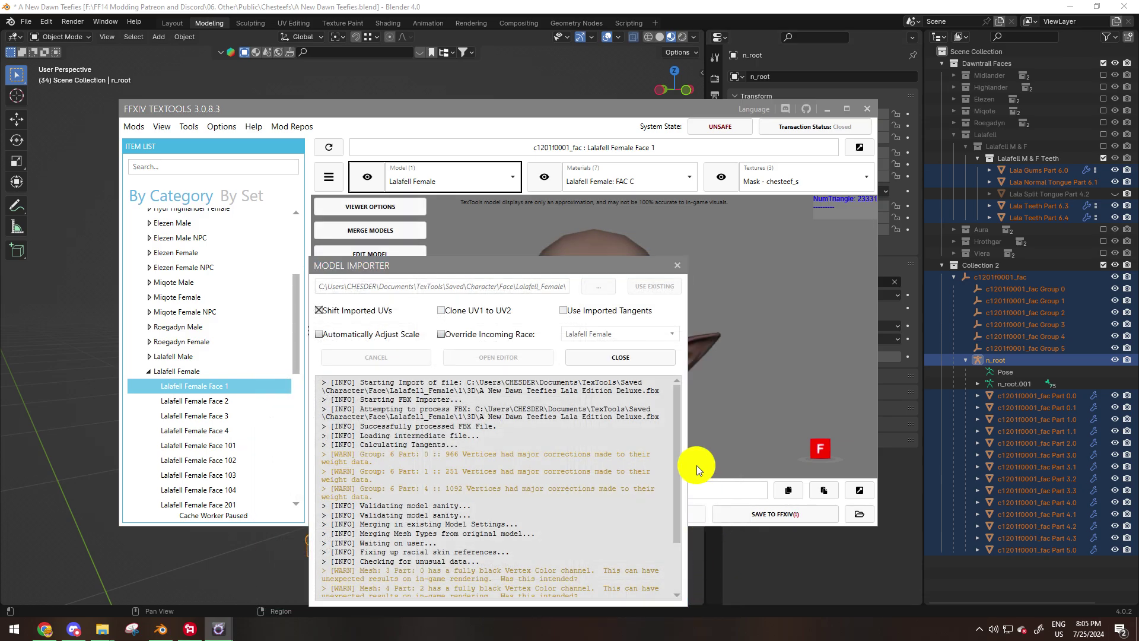
# Inspect the imported fanged teeth up close, then save the face model to FFXIV
pyautogui.click(642, 355)
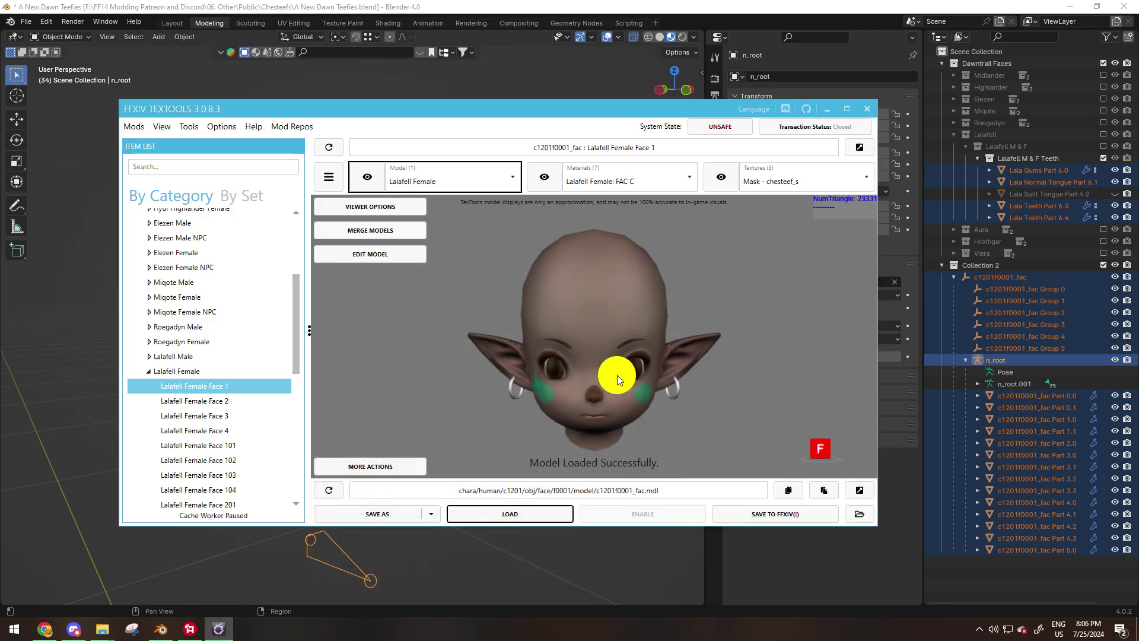
pyautogui.scroll(5, 617, 375)
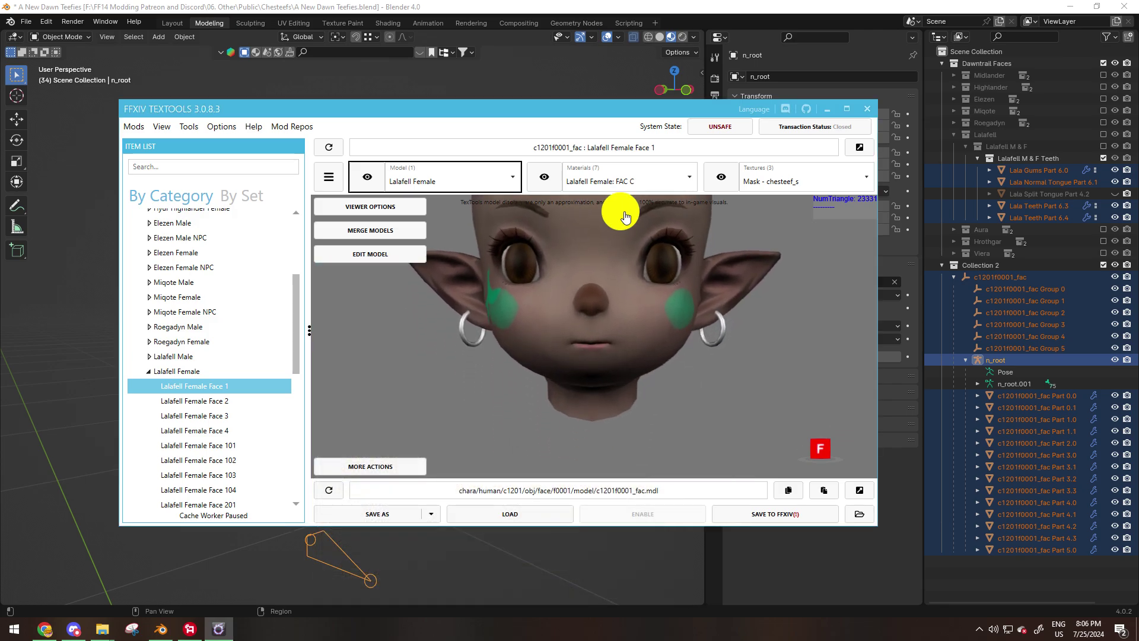
pyautogui.scroll(5, 628, 210)
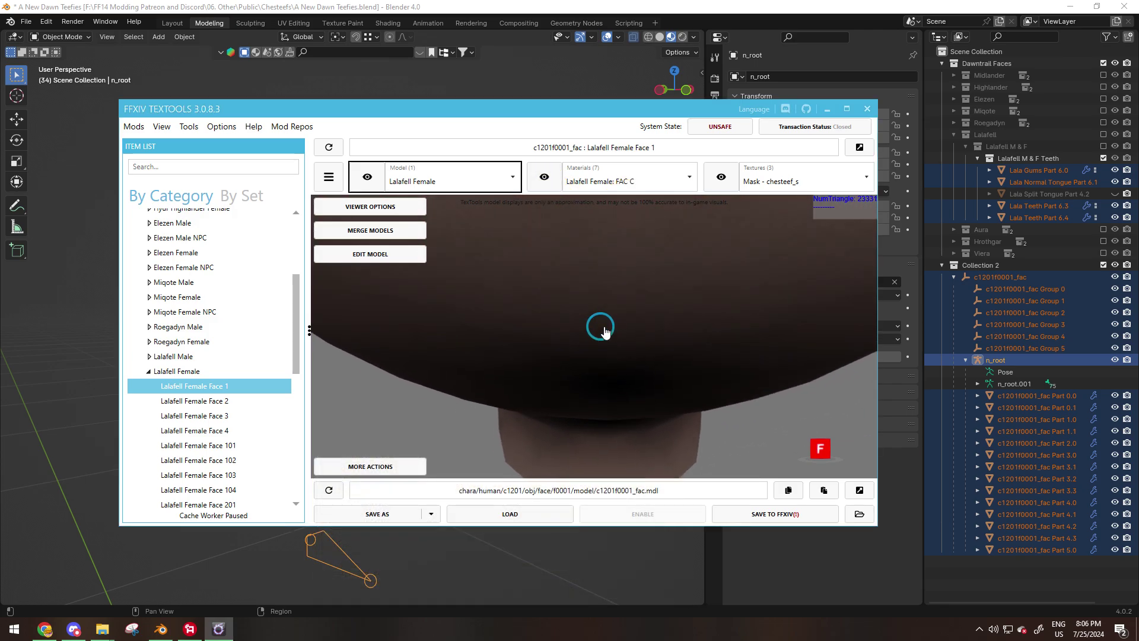
pyautogui.moveTo(604, 338); pyautogui.dragTo(590, 519)
pyautogui.scroll(2, 643, 407)
pyautogui.moveTo(643, 407); pyautogui.dragTo(619, 402)
pyautogui.scroll(-5, 624, 373)
pyautogui.click(766, 514)
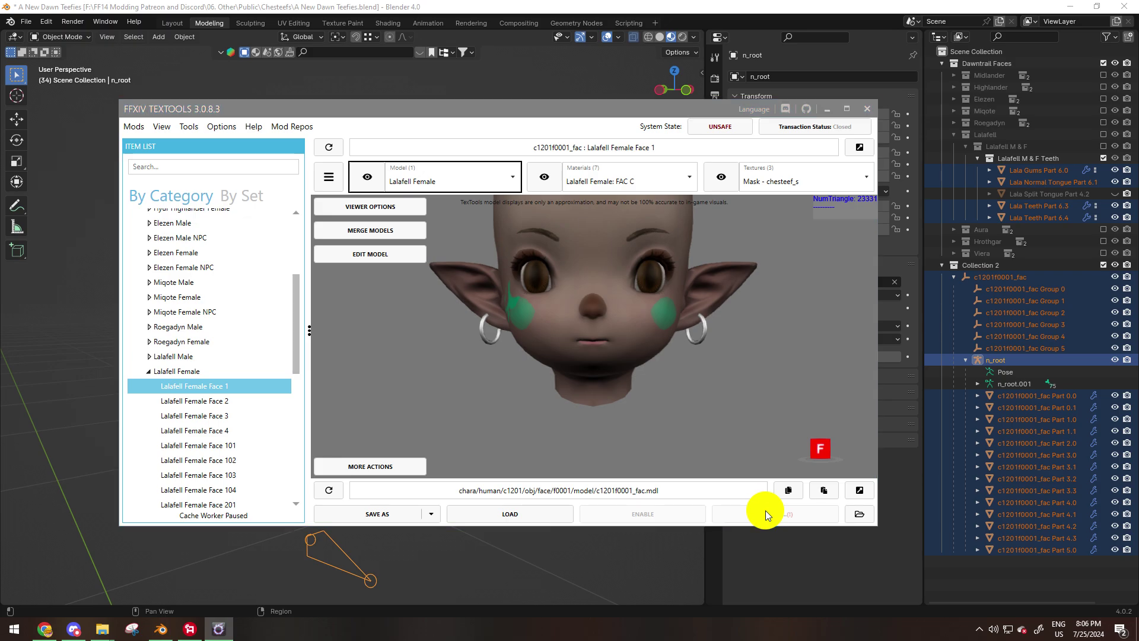
pyautogui.moveTo(602, 414); pyautogui.dragTo(647, 419)
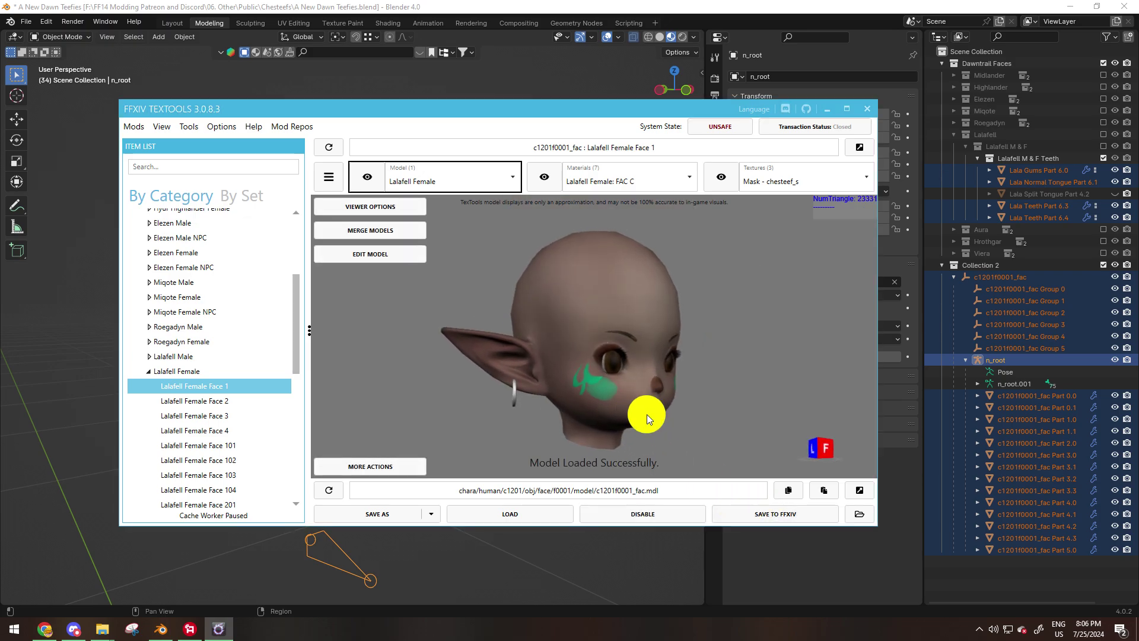
# Start an advanced modpack named Temp with the description 'test'
pyautogui.click(135, 128)
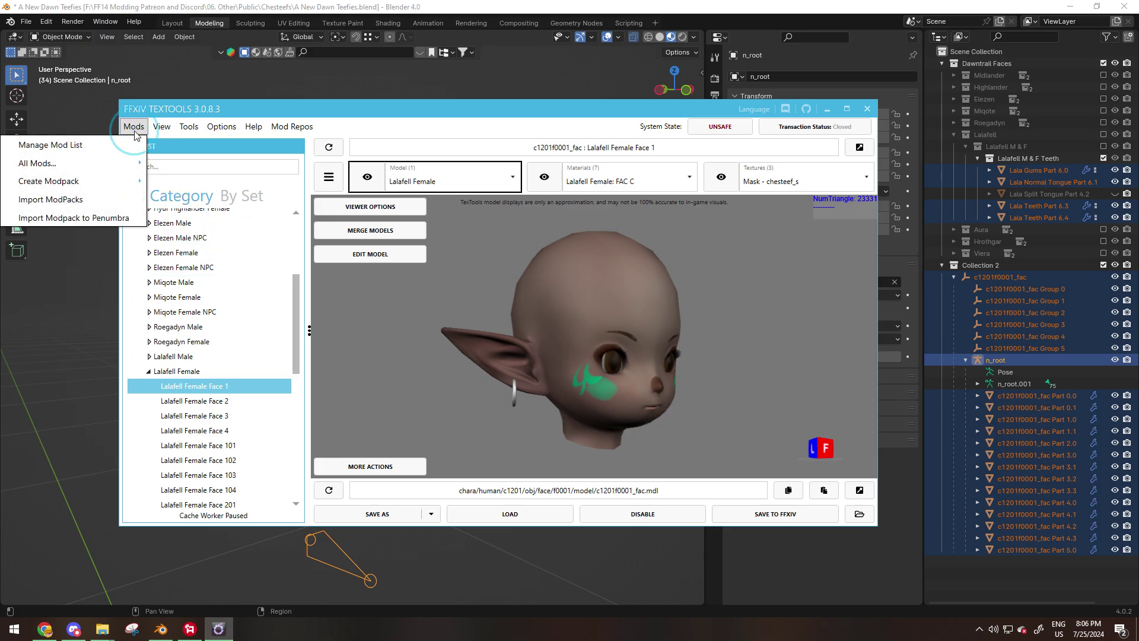
pyautogui.moveTo(116, 182)
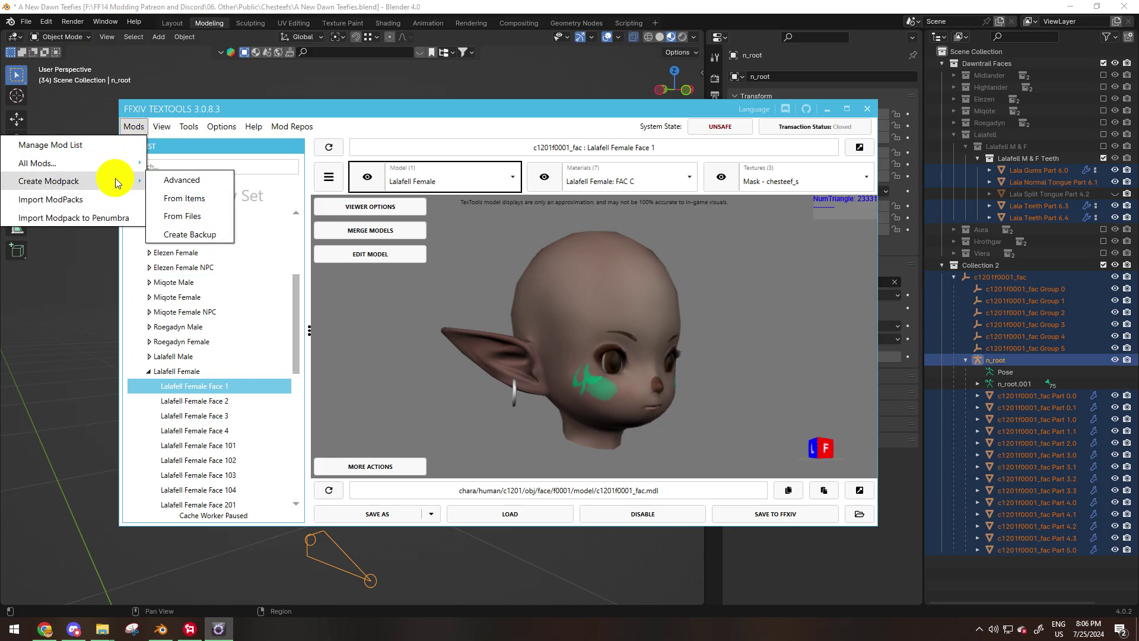
pyautogui.click(175, 181)
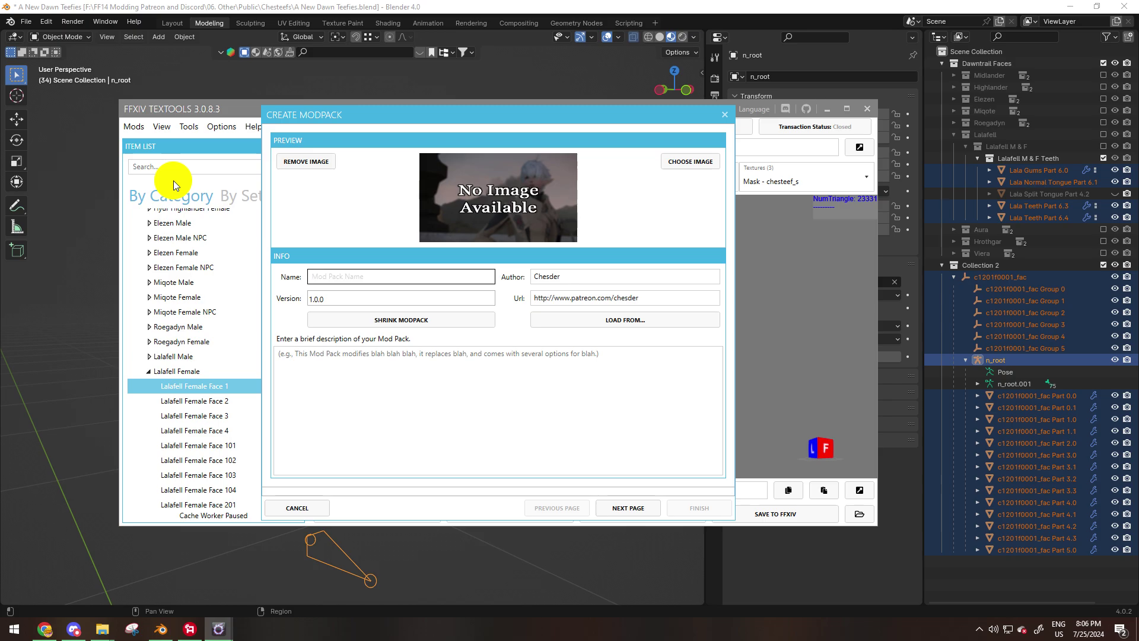
pyautogui.write('Temp')
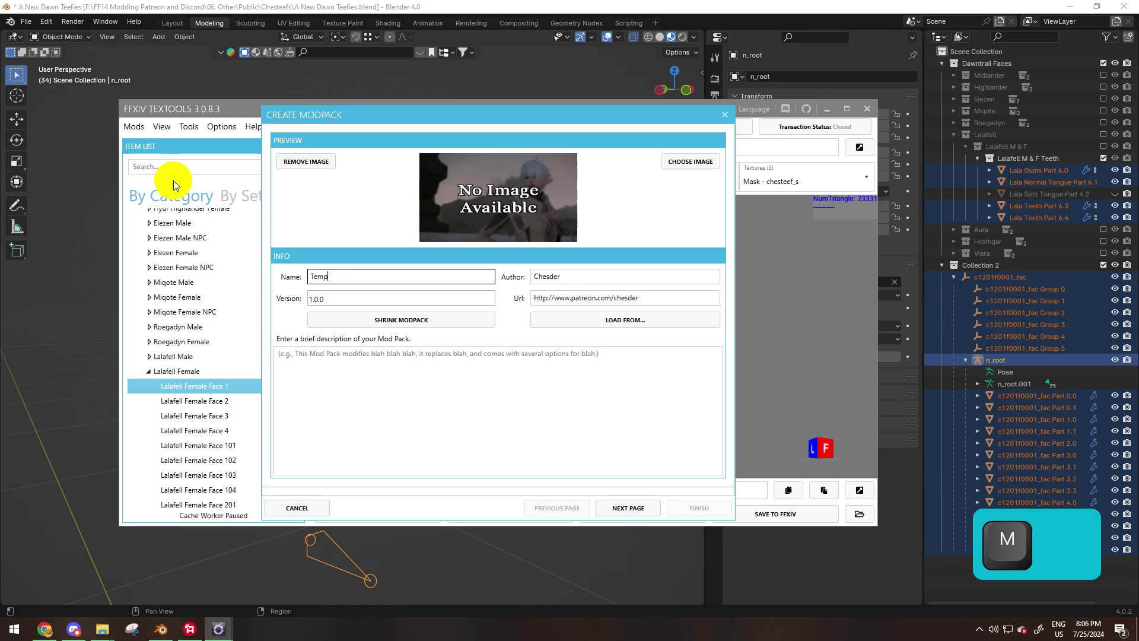
pyautogui.click(375, 383)
pyautogui.write('test')
pyautogui.click(628, 507)
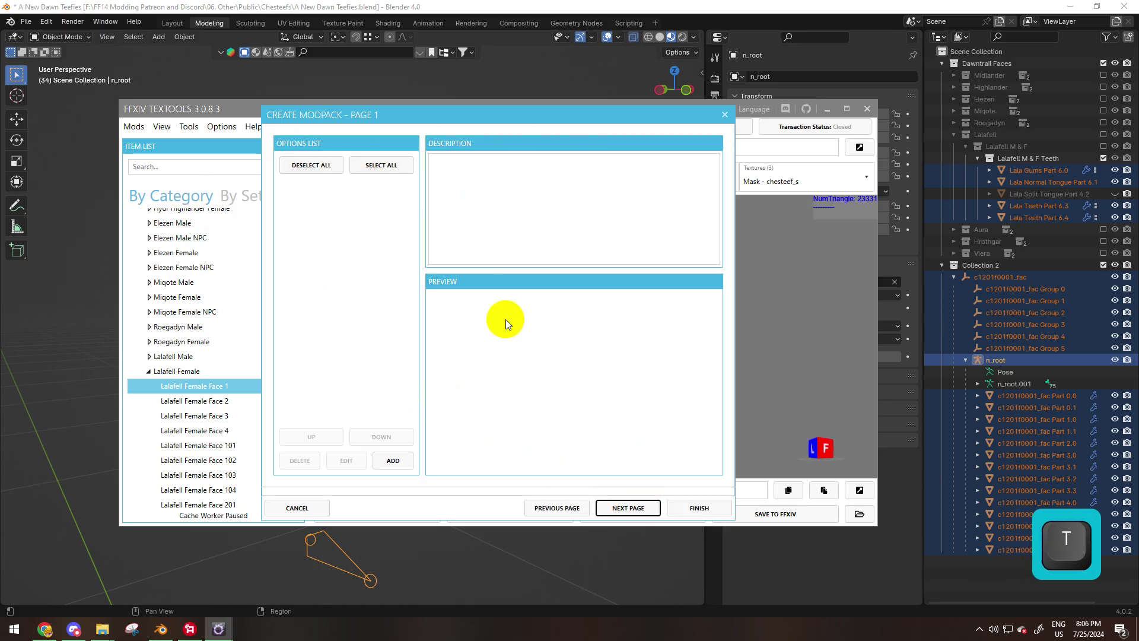
# Add a standard option group to the first page and edit it
pyautogui.click(408, 460)
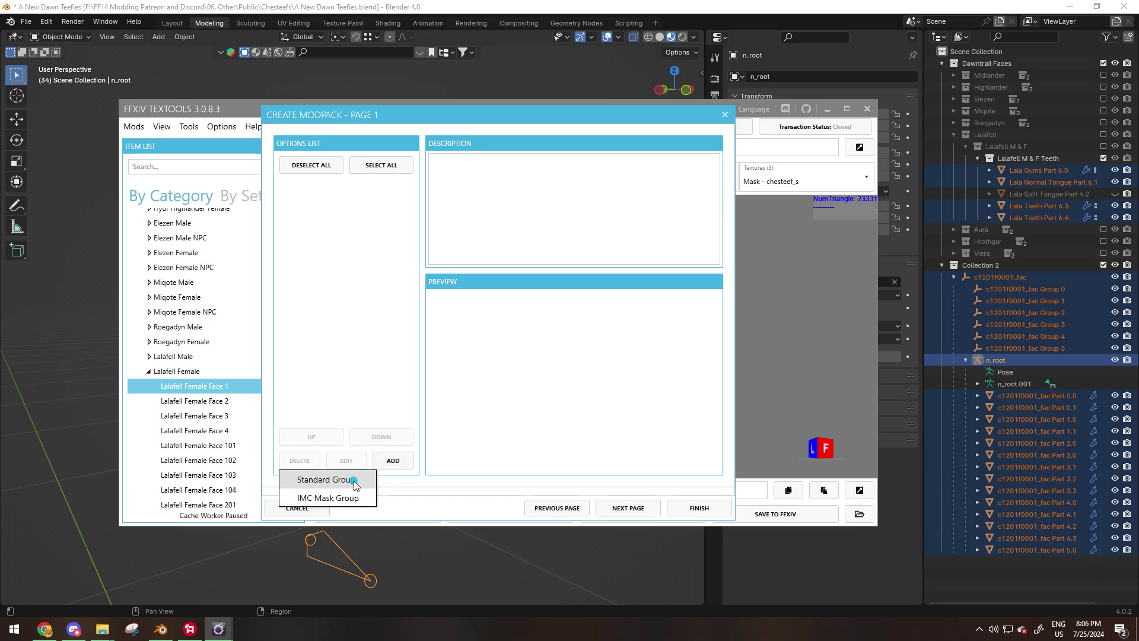
pyautogui.click(380, 472)
pyautogui.click(342, 458)
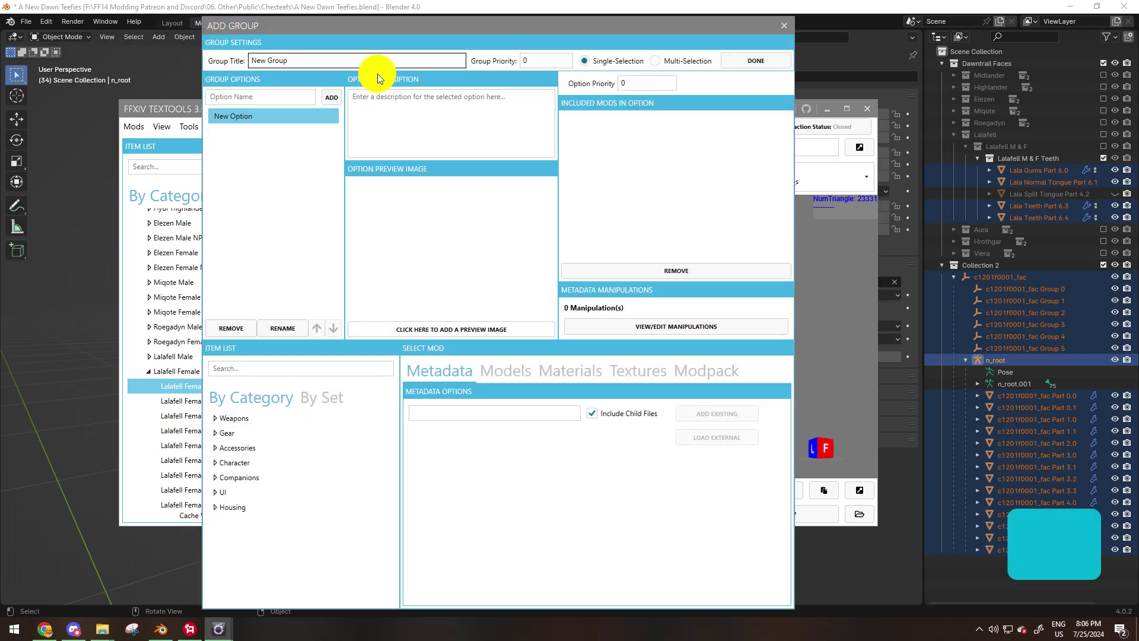
# Title the group Lala Head and rename its option to Lala Face 1
pyautogui.hotkey('ctrl', 'a')
pyautogui.click(369, 63)
pyautogui.hotkey('ctrl', 'a')
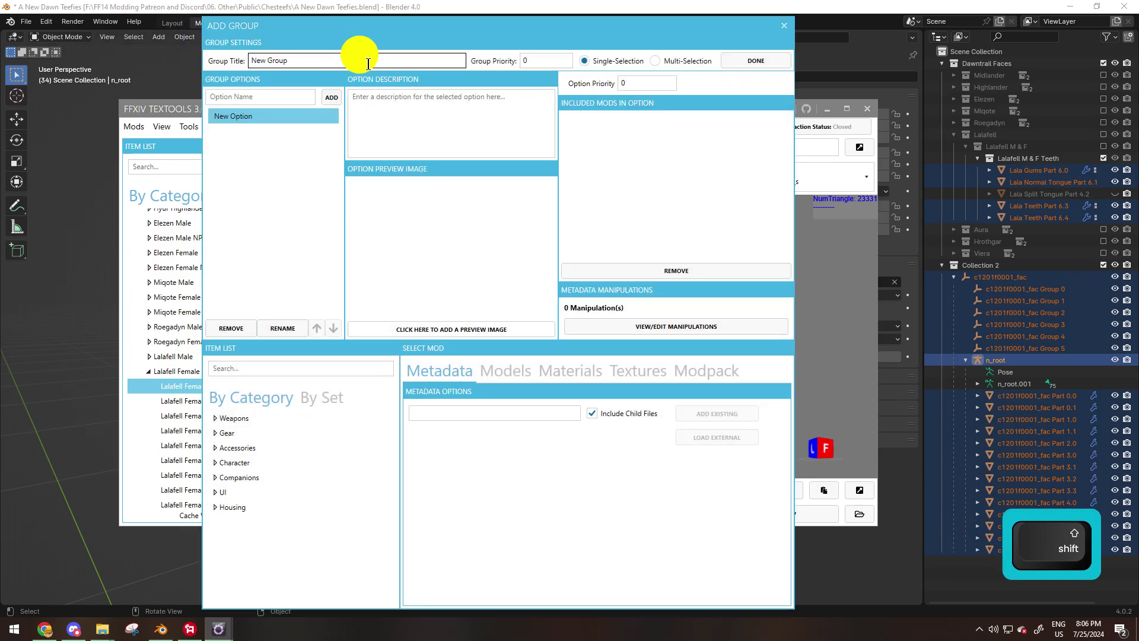
pyautogui.write('Lala Head')
pyautogui.doubleClick(235, 114)
pyautogui.write('Lala Face 1')
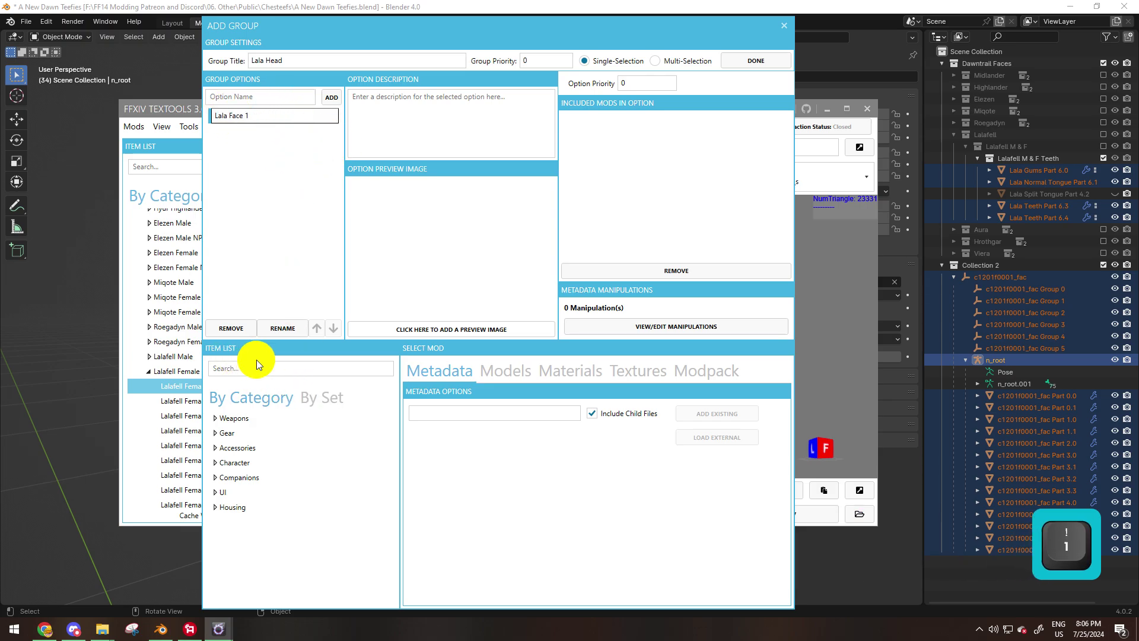
pyautogui.click(228, 462)
# Choose Character > Face > Lalafell Female > Face 1 as the source item
pyautogui.click(215, 462)
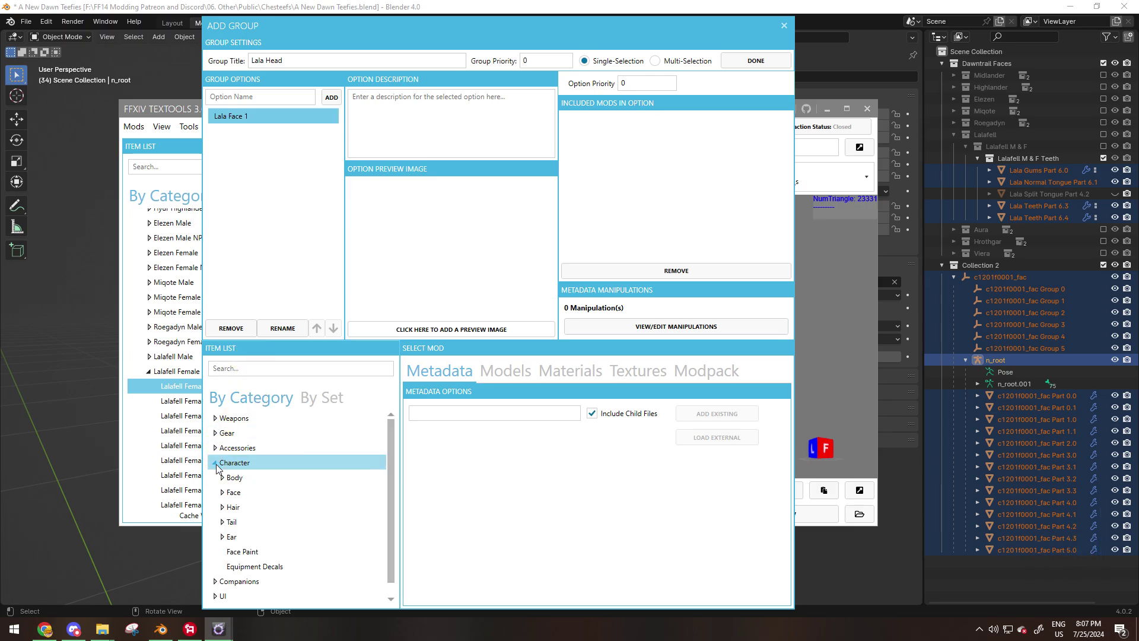
pyautogui.click(222, 506)
pyautogui.click(226, 492)
pyautogui.click(222, 491)
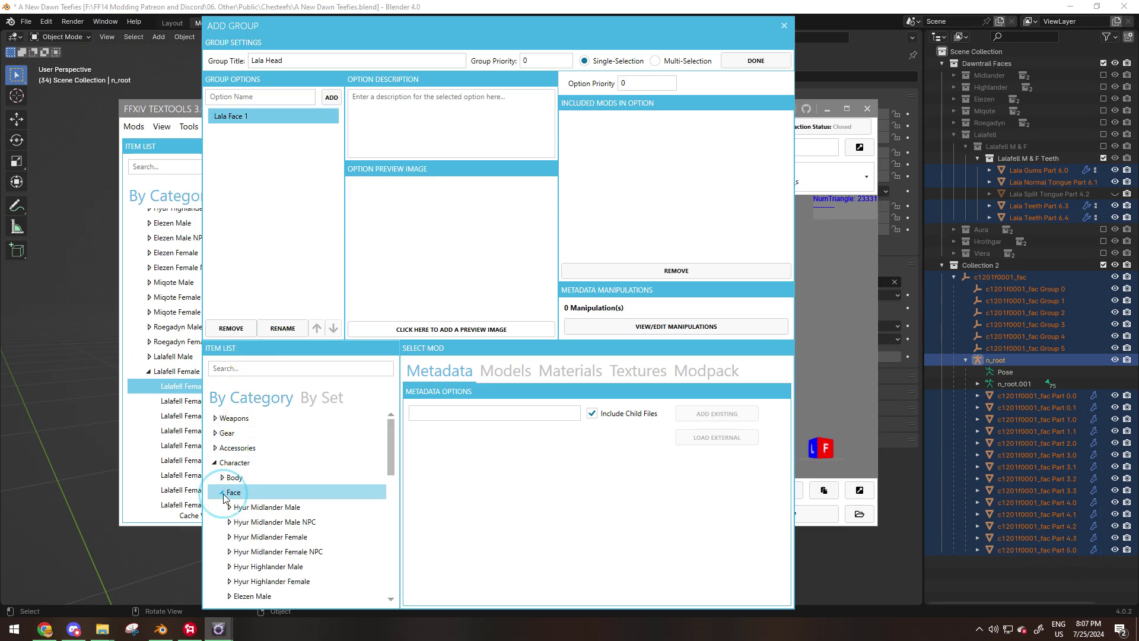
pyautogui.scroll(-5, 305, 511)
pyautogui.scroll(-3, 305, 511)
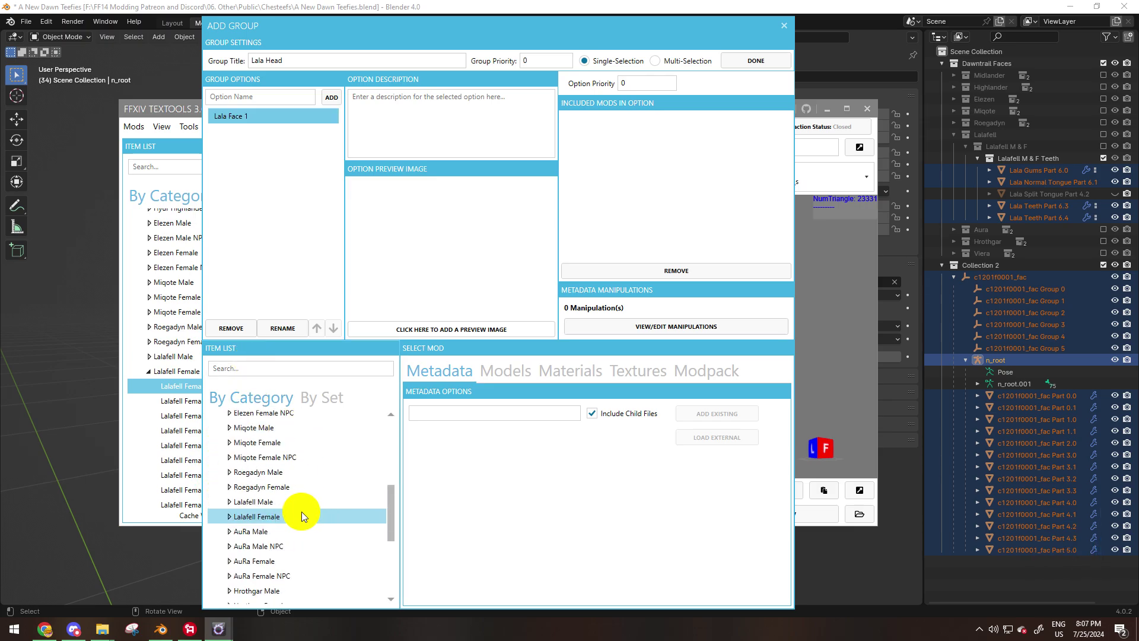
pyautogui.click(241, 517)
pyautogui.click(256, 525)
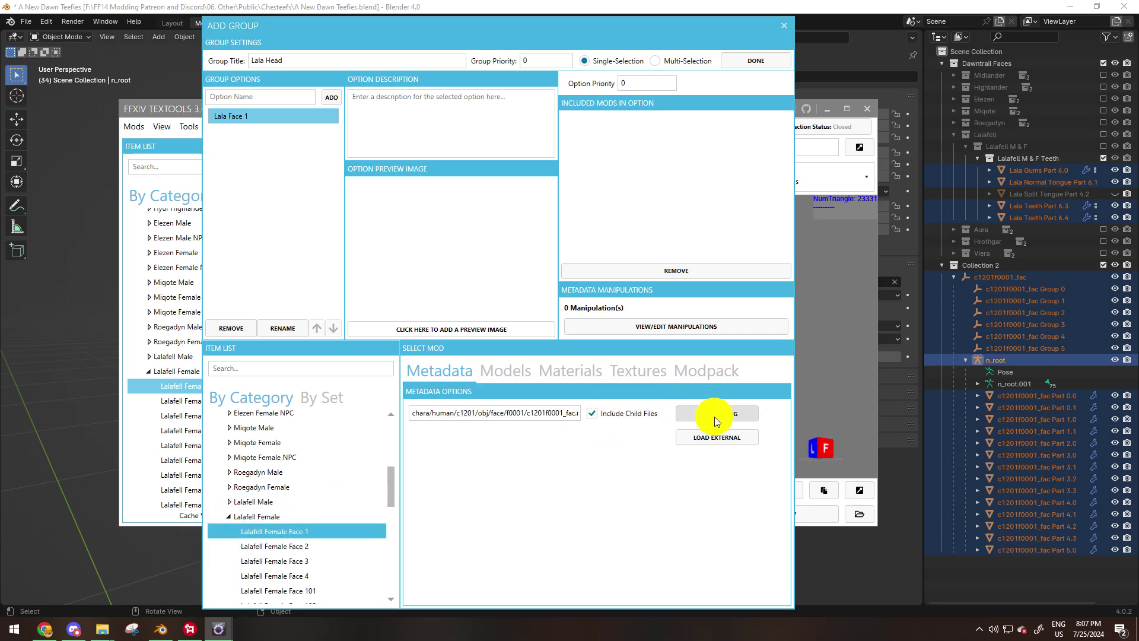
# Add the face model and the mt_c1201f0001_fac_c.mtrl material with its textures to Lala Face 1
pyautogui.click(521, 375)
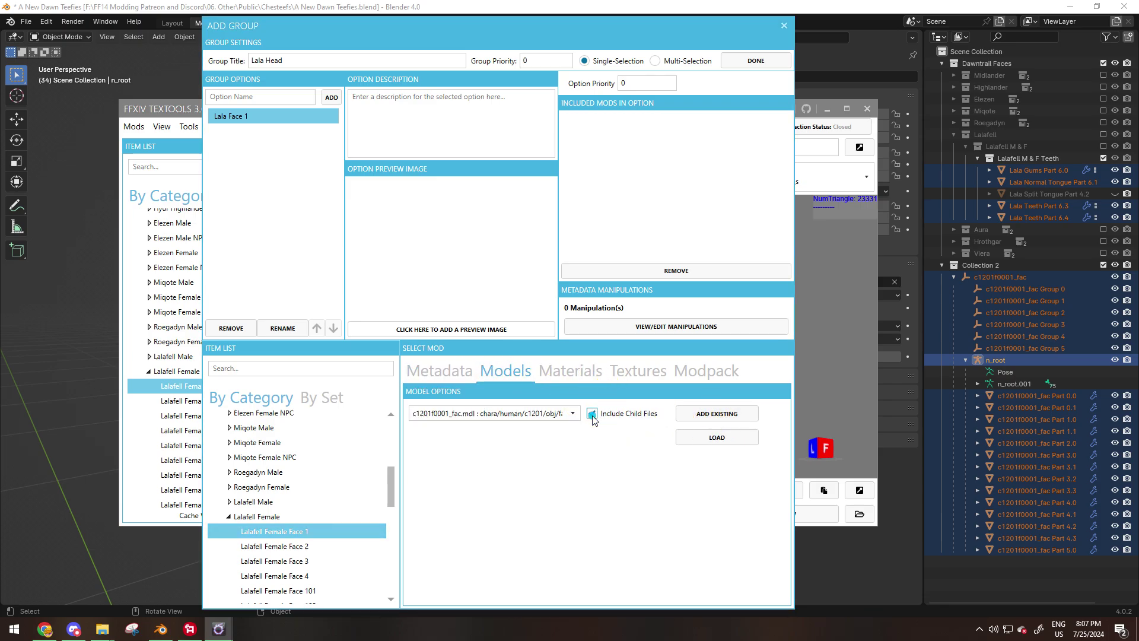
pyautogui.click(727, 419)
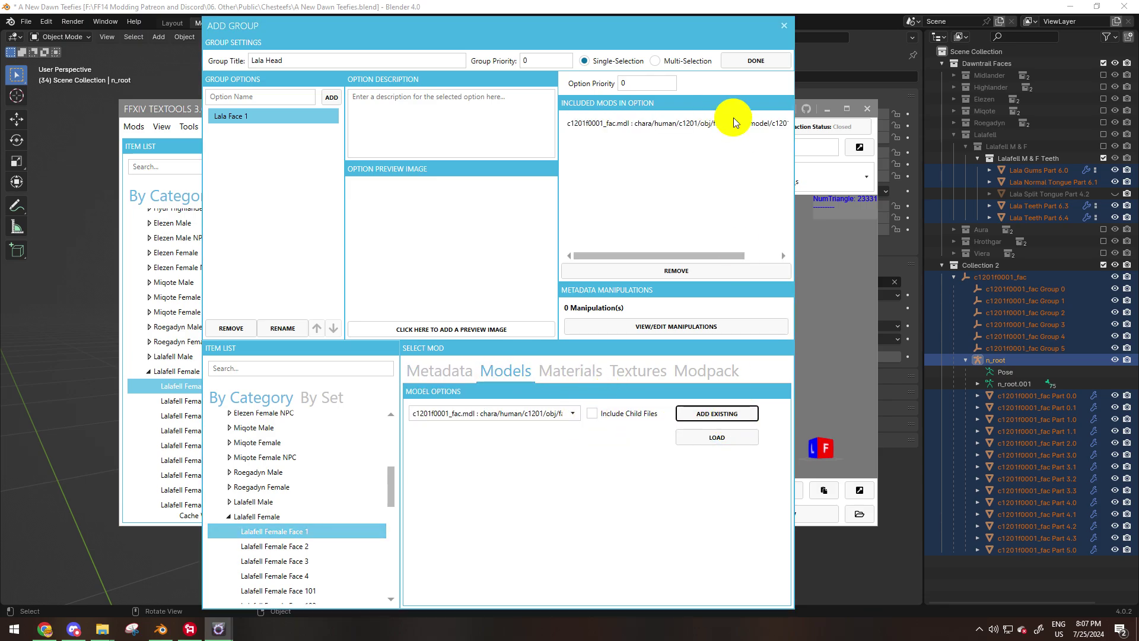
pyautogui.click(584, 375)
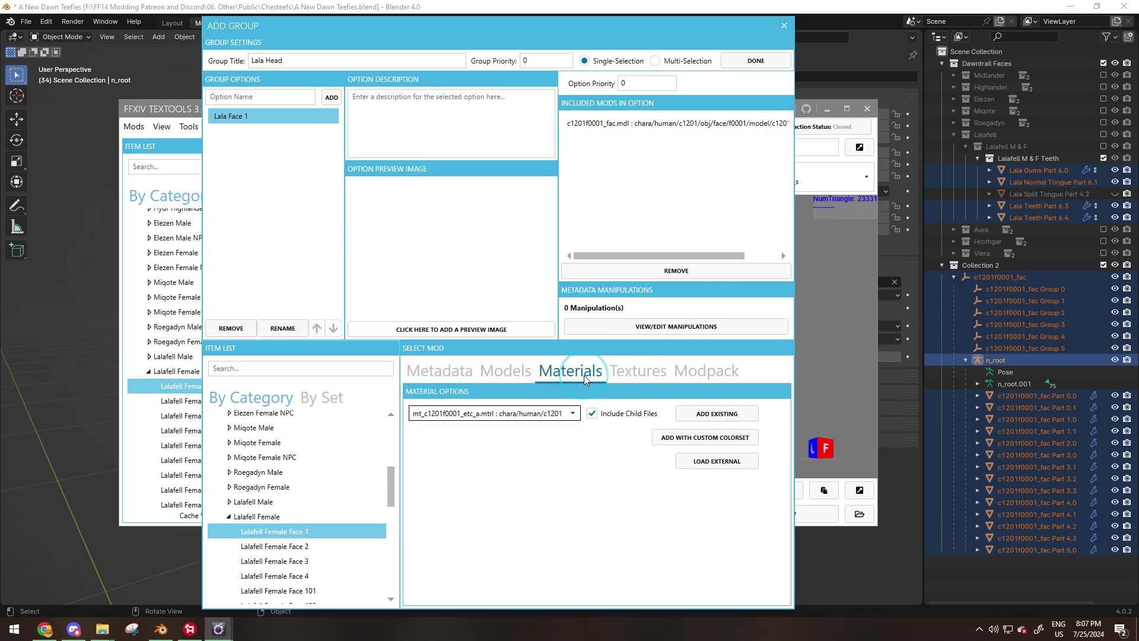
pyautogui.click(571, 414)
pyautogui.click(561, 494)
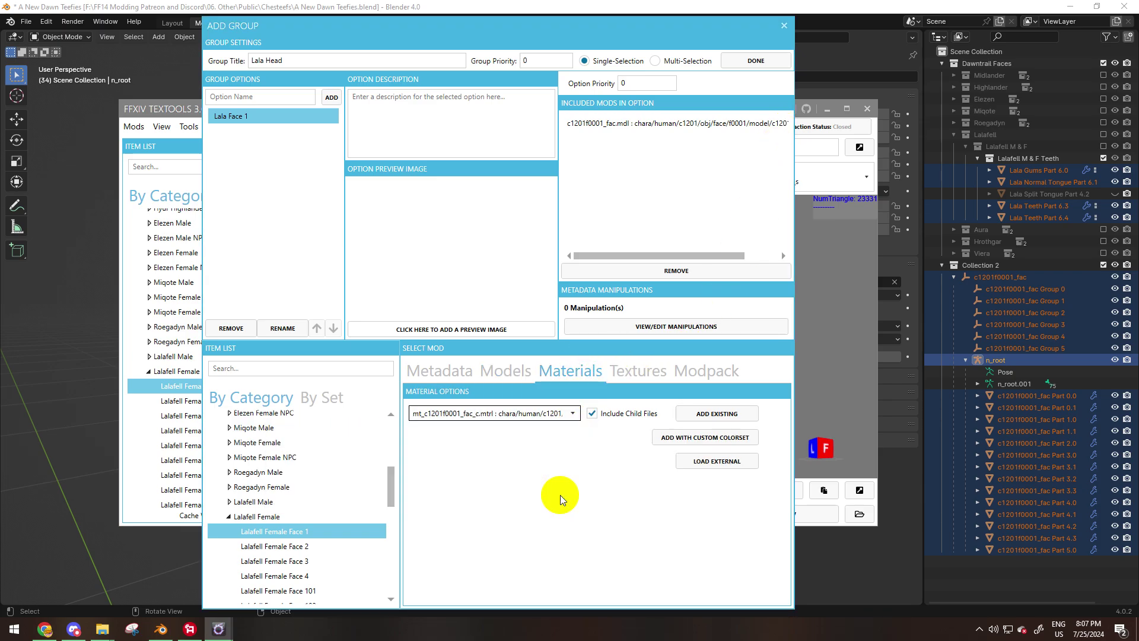
pyautogui.click(709, 418)
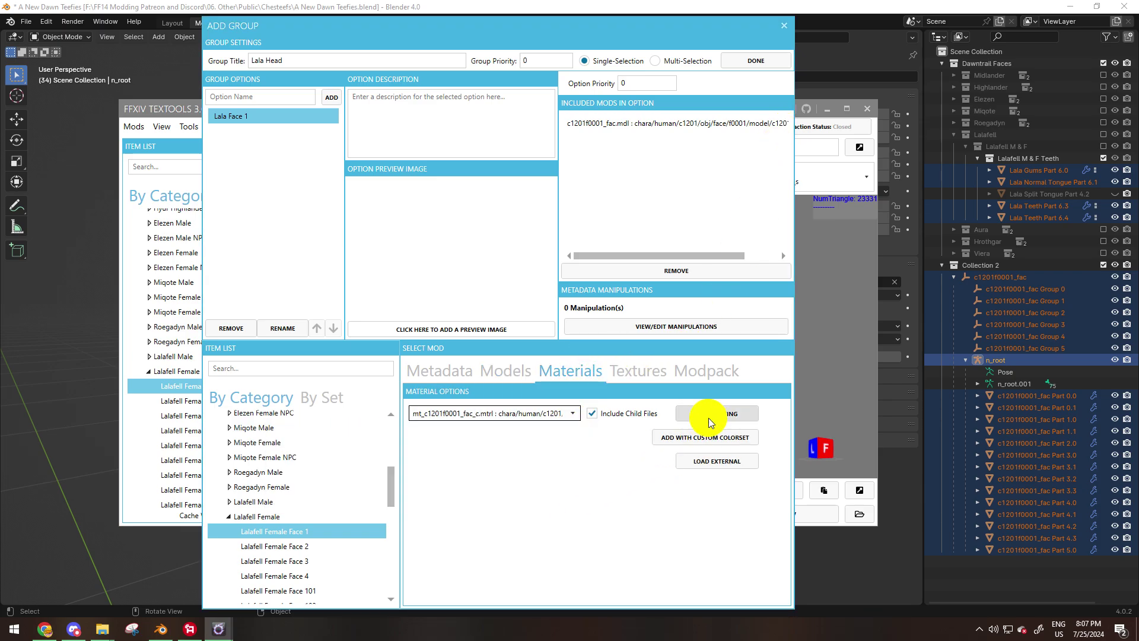
# Review the included entries from c1201f0001_fac.mdl down to chesteef_s.tex
pyautogui.click(727, 123)
pyautogui.click(733, 138)
pyautogui.click(735, 153)
pyautogui.click(737, 168)
pyautogui.click(739, 184)
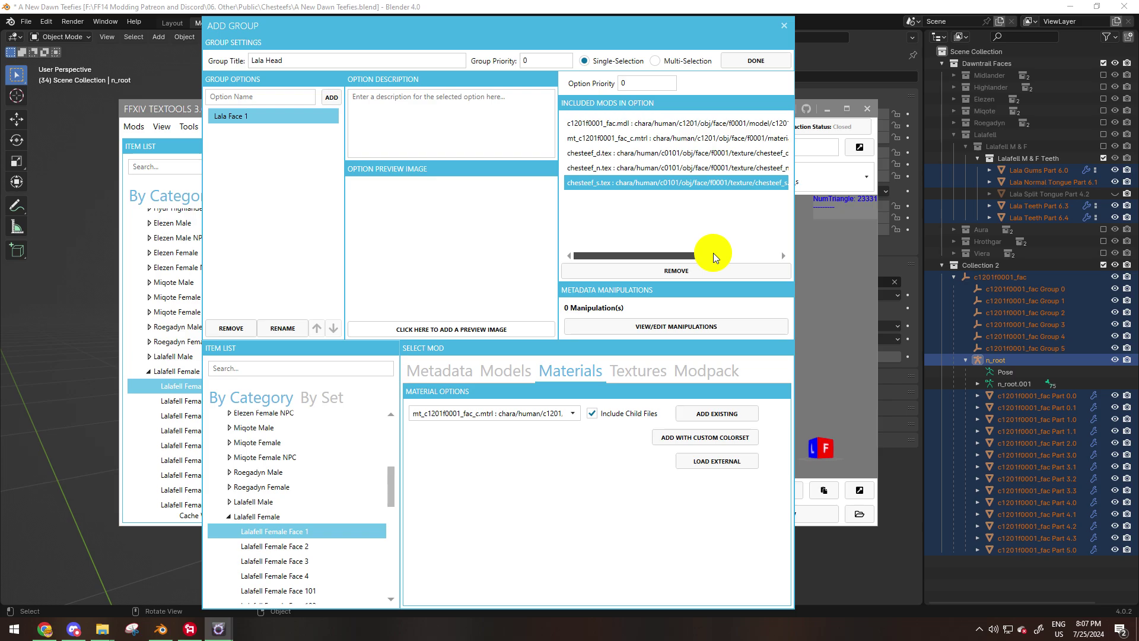
# Review the included chesteef_d.tex entry
pyautogui.scroll(-2, 302, 514)
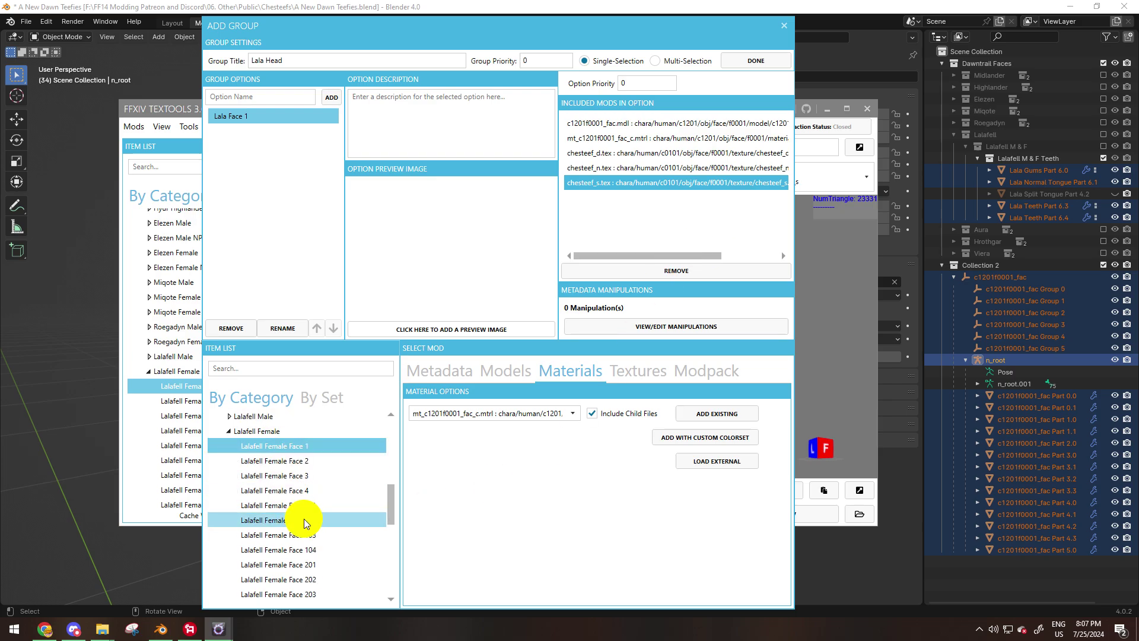
pyautogui.moveTo(715, 256); pyautogui.dragTo(733, 255)
pyautogui.click(661, 153)
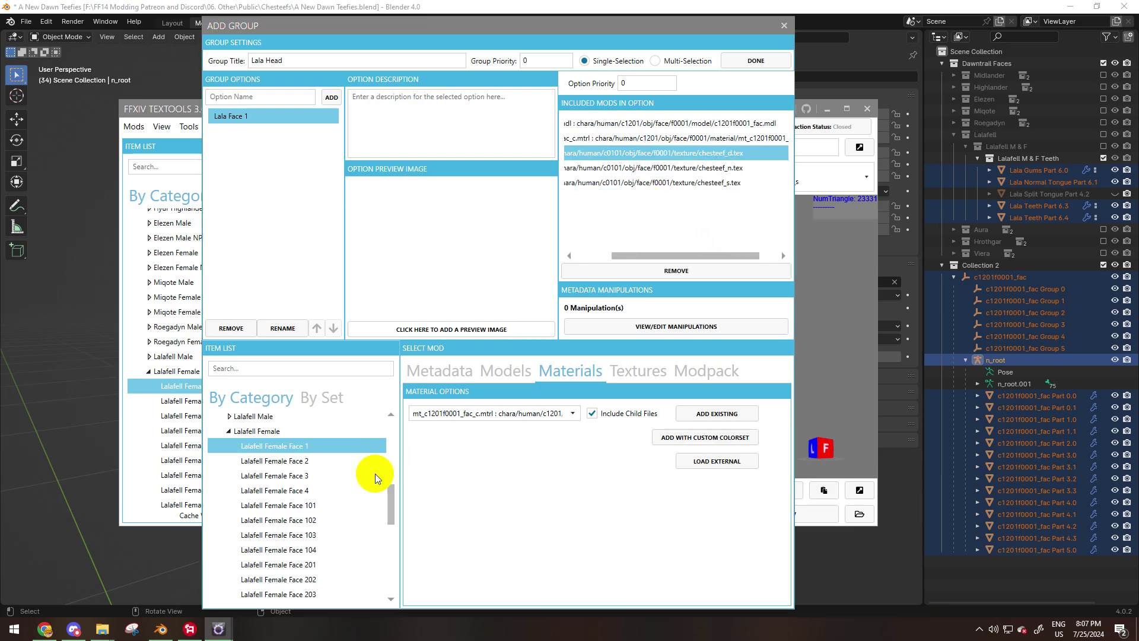
# Add Lalafell Female Face 101's mt_c1201f0101_fac_c.mtrl to Lala Face 1, overwriting the existing texture
pyautogui.click(328, 505)
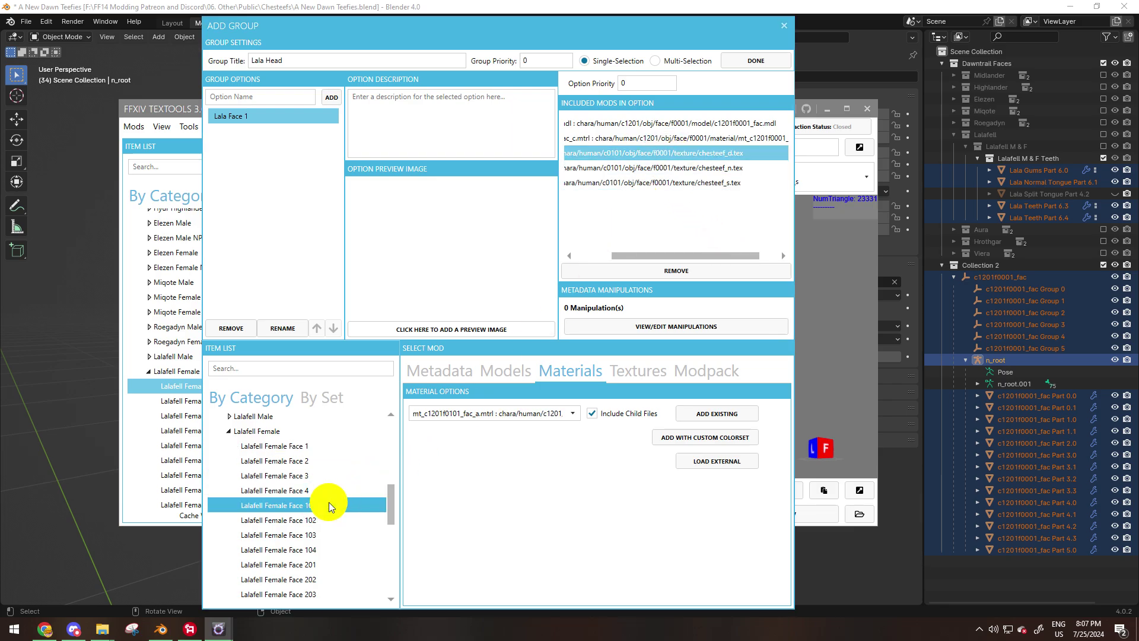
pyautogui.click(551, 413)
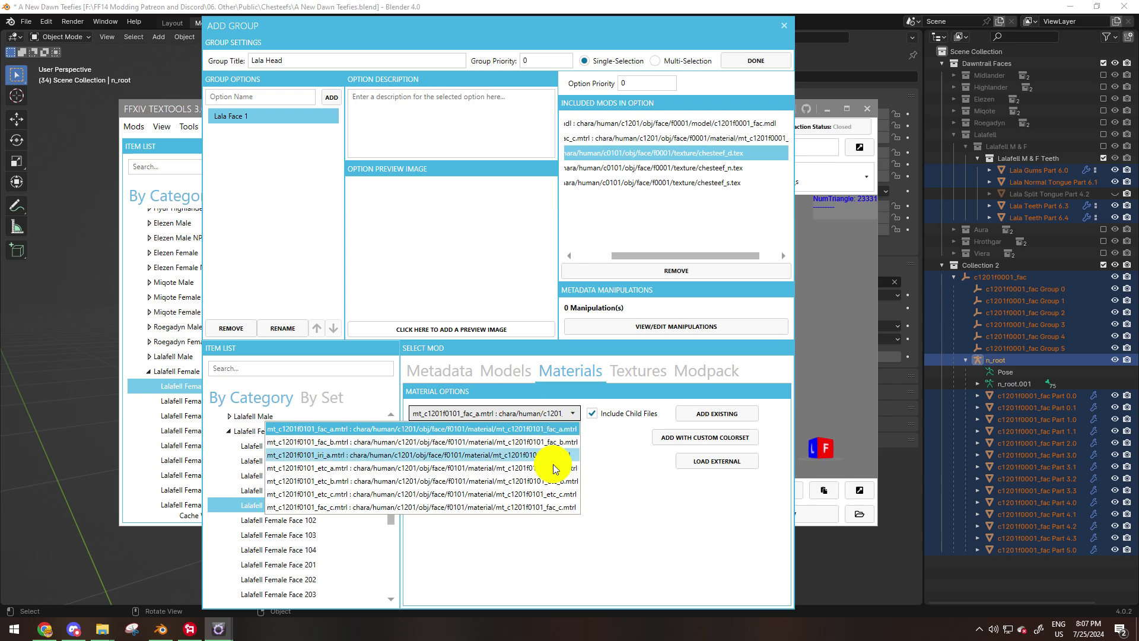
pyautogui.click(553, 507)
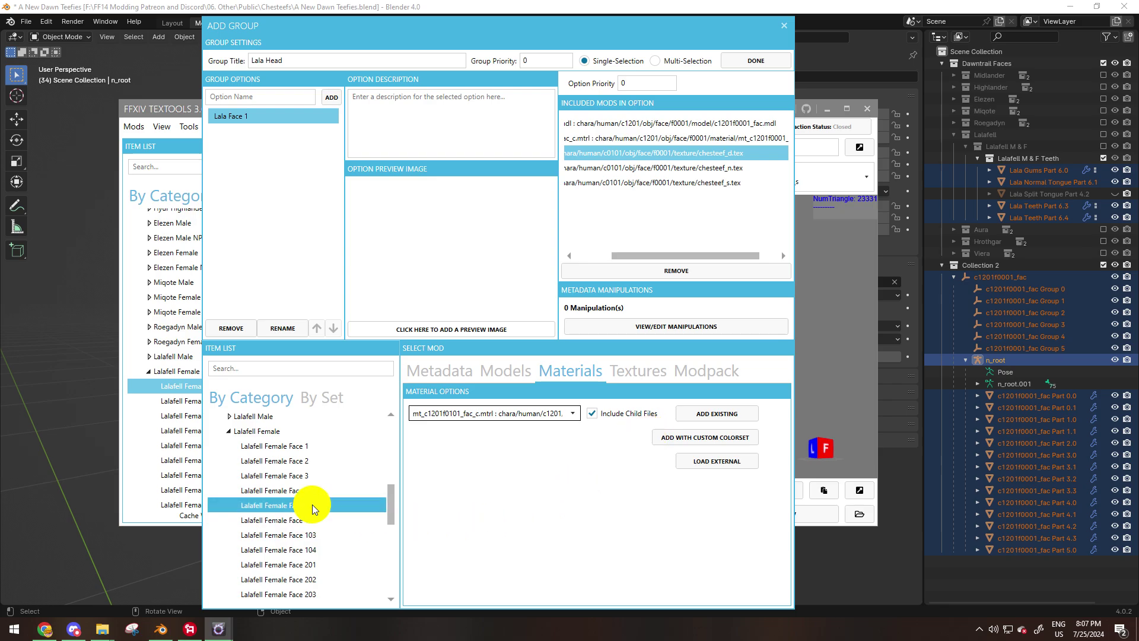
pyautogui.click(739, 413)
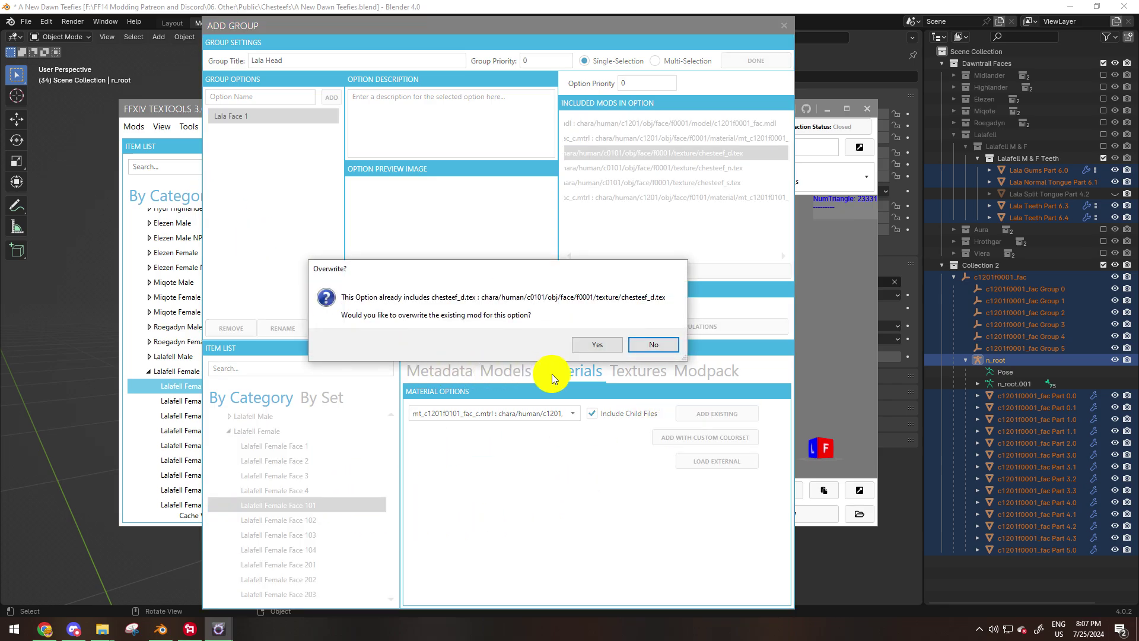
pyautogui.click(596, 346)
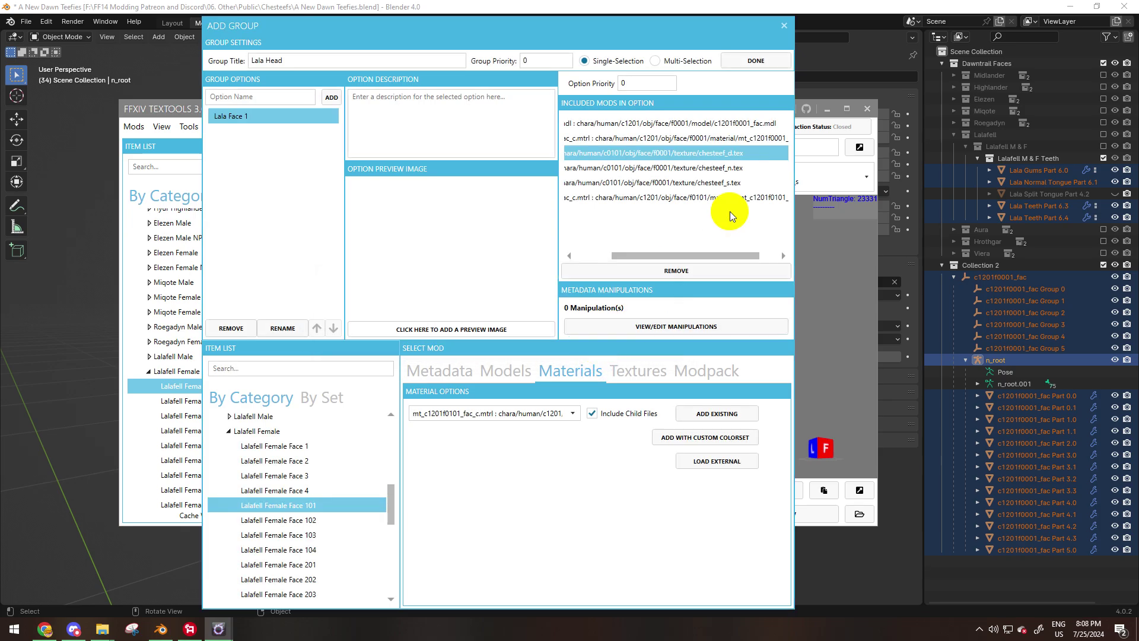
pyautogui.click(717, 200)
pyautogui.keyDown('shift'); pyautogui.click(728, 180); pyautogui.keyUp('shift')
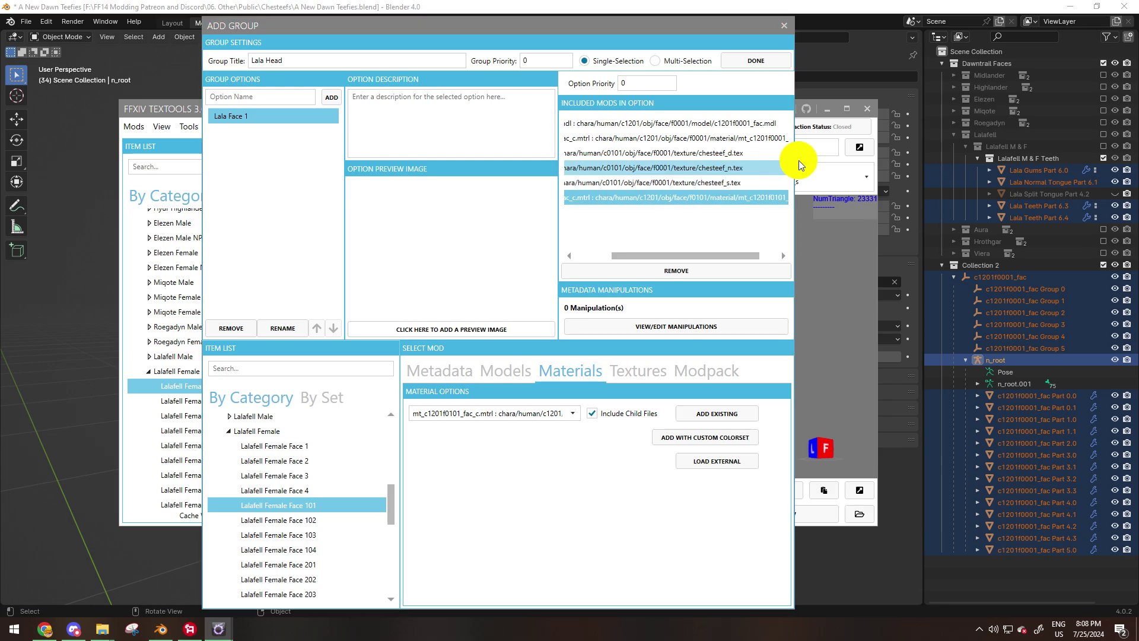
# Finish the Lala Head group, cancel saving the Temp modpack, and close the wizard
pyautogui.click(757, 62)
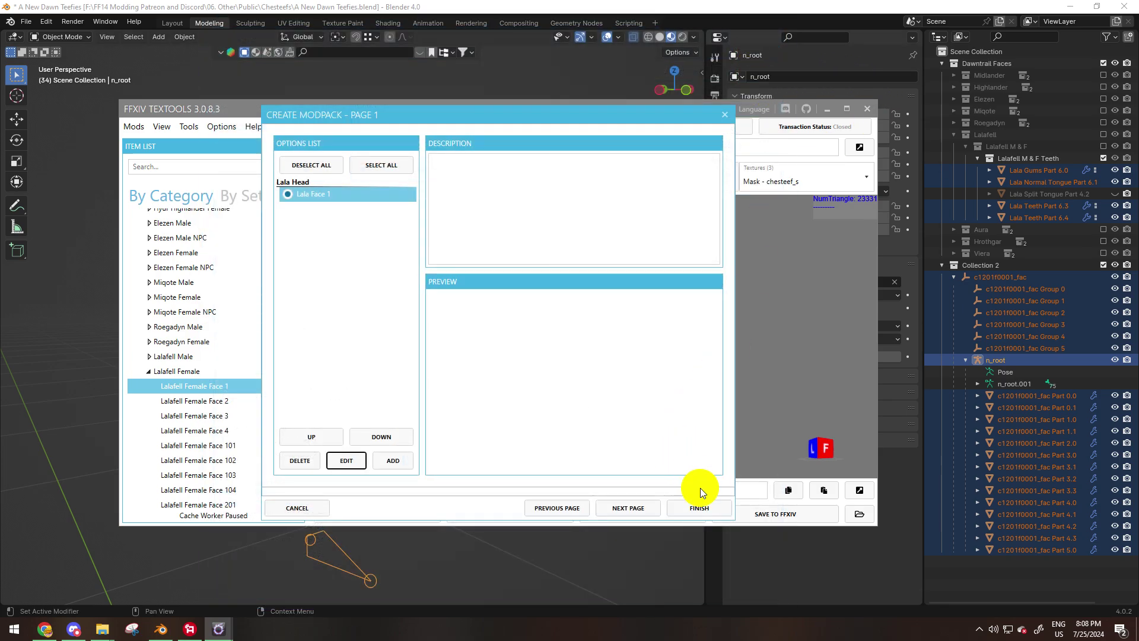
pyautogui.click(706, 508)
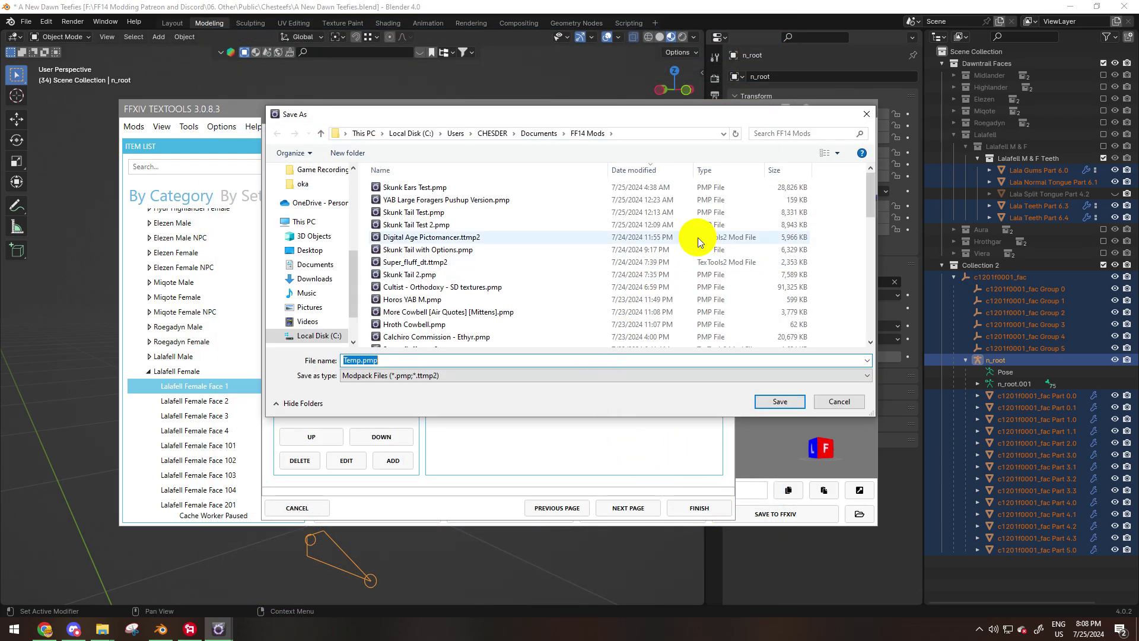
pyautogui.click(848, 403)
pyautogui.click(724, 115)
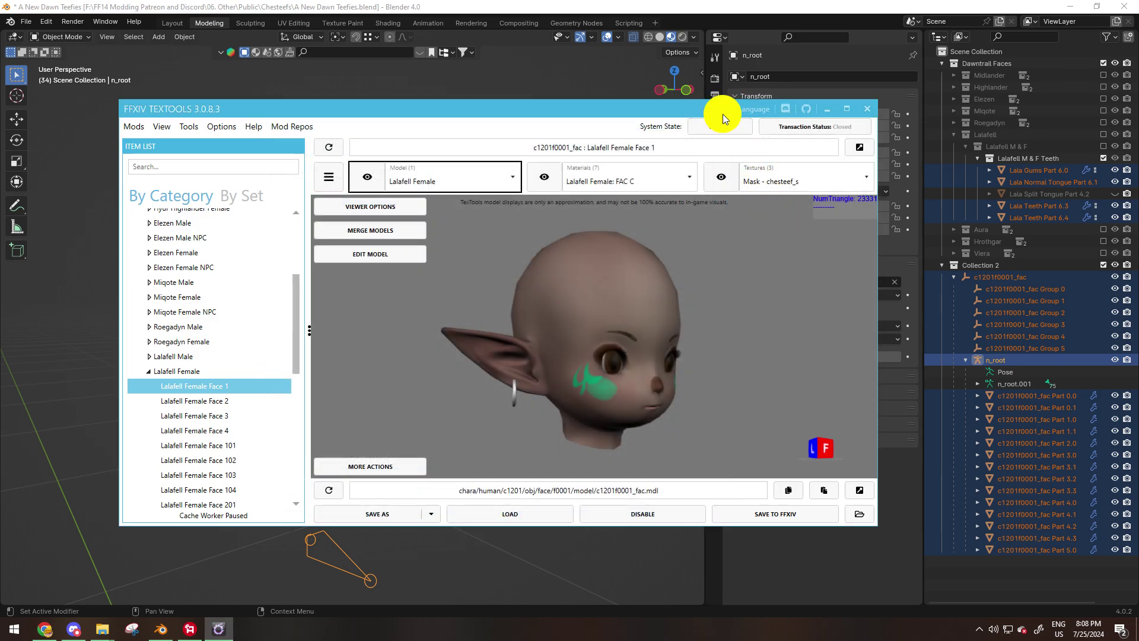